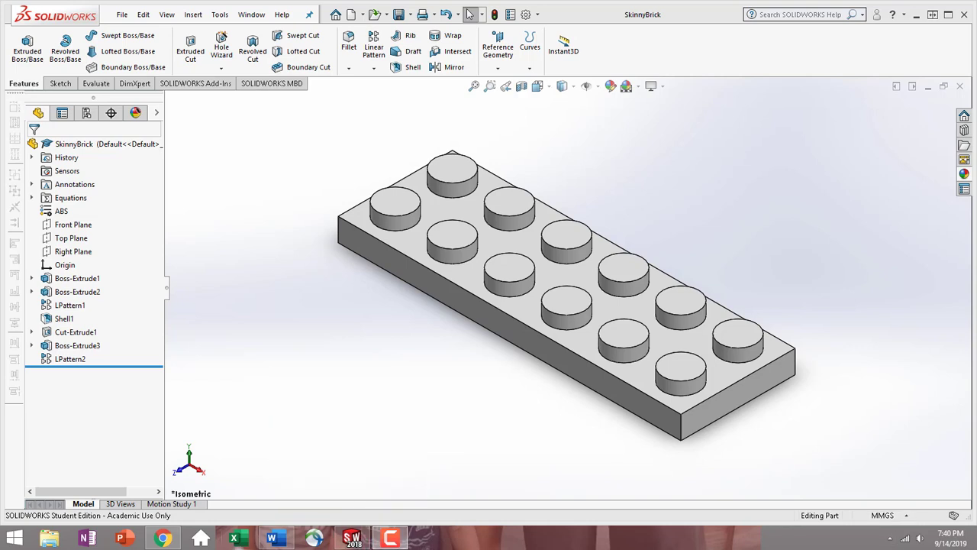
- Display the part's configuration list and look through the commands offered for the part and its Default configuration
{"action": "left_click", "coordinate": [269, 544]}
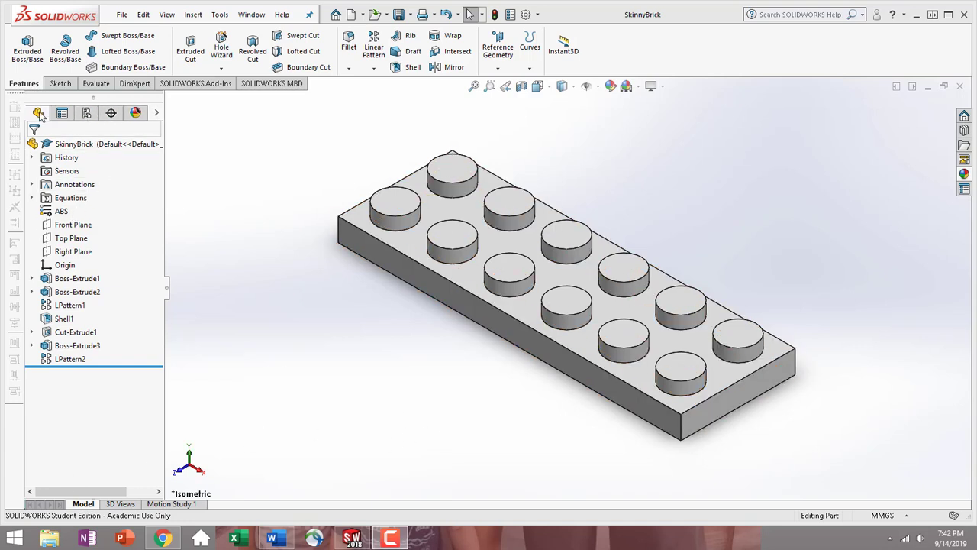
{"action": "left_click", "coordinate": [87, 113]}
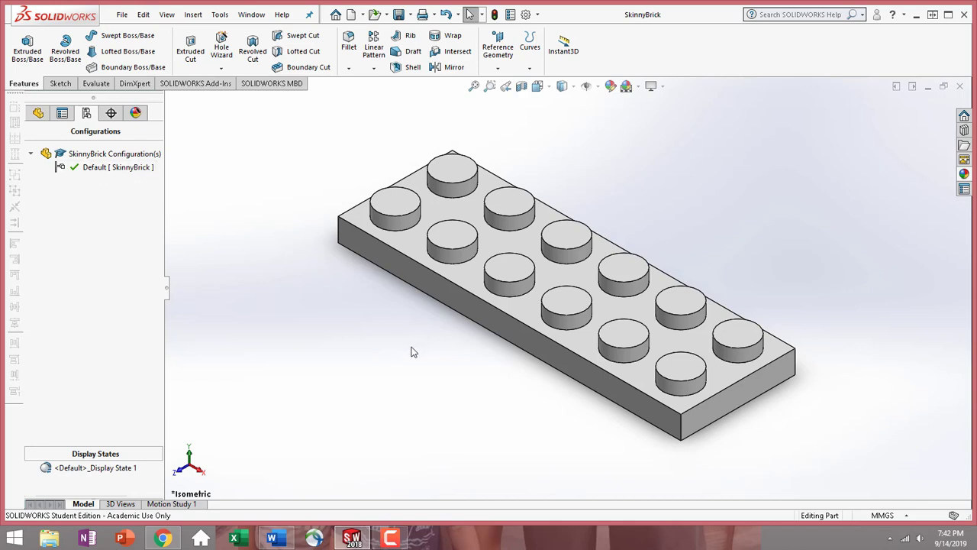
{"action": "left_click", "coordinate": [78, 158]}
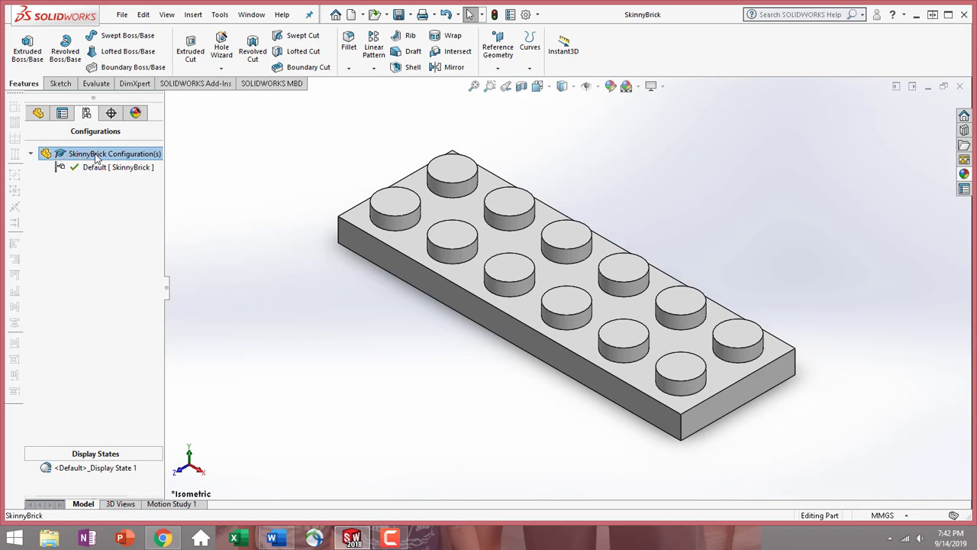
{"action": "right_click", "coordinate": [97, 157]}
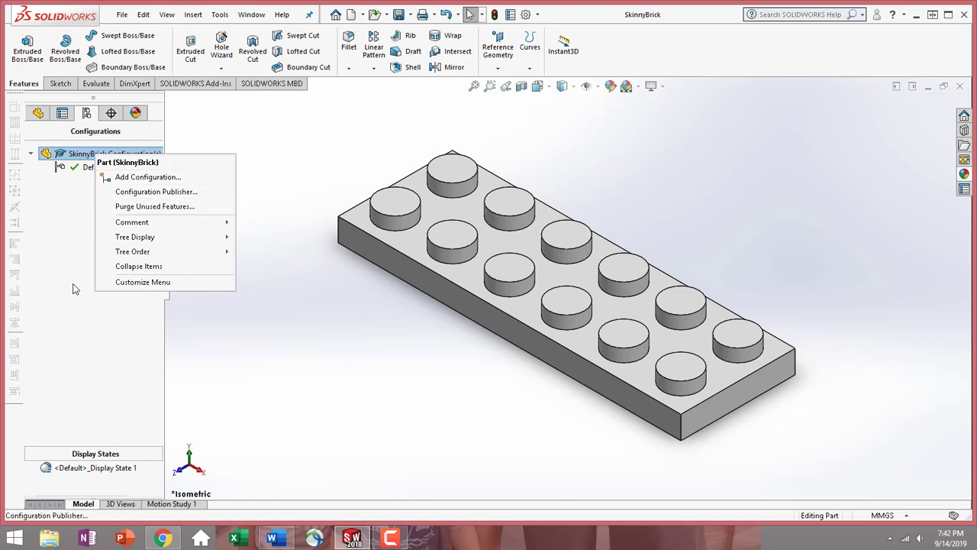
{"action": "left_click", "coordinate": [64, 217]}
{"action": "left_click", "coordinate": [105, 168]}
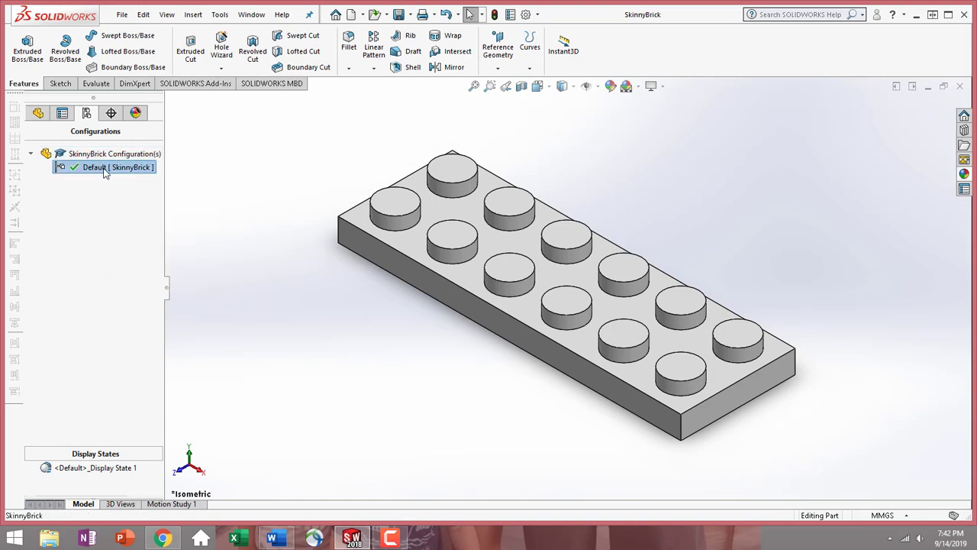
{"action": "right_click", "coordinate": [104, 169]}
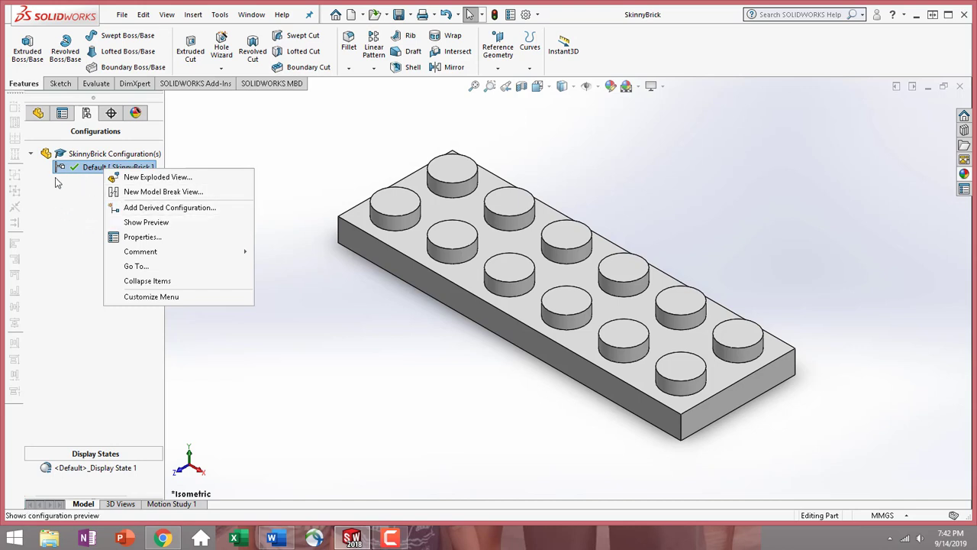
{"action": "left_click", "coordinate": [55, 256]}
- Add a configuration named 302124 to SkinnyBrick with the description "Yellow 3x2"
{"action": "left_click", "coordinate": [84, 155]}
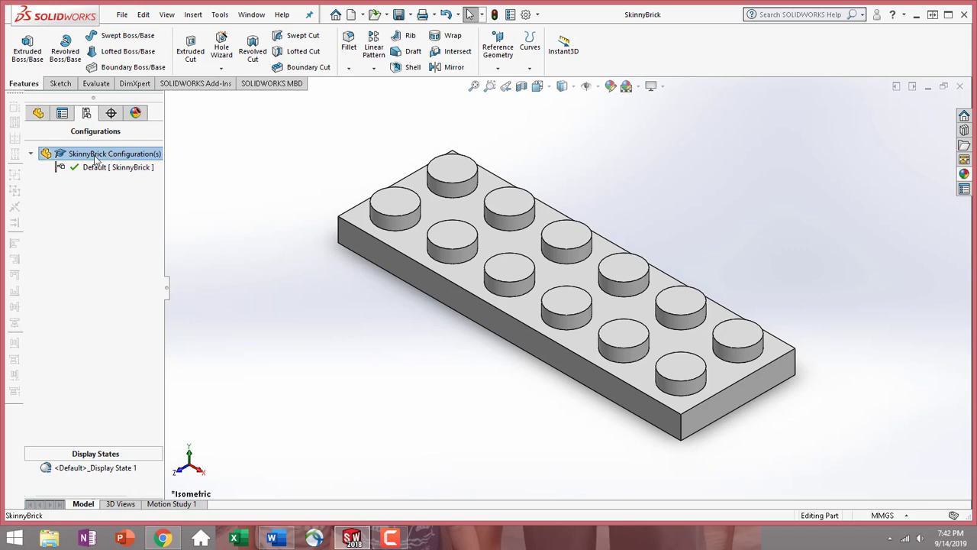
{"action": "right_click", "coordinate": [104, 155]}
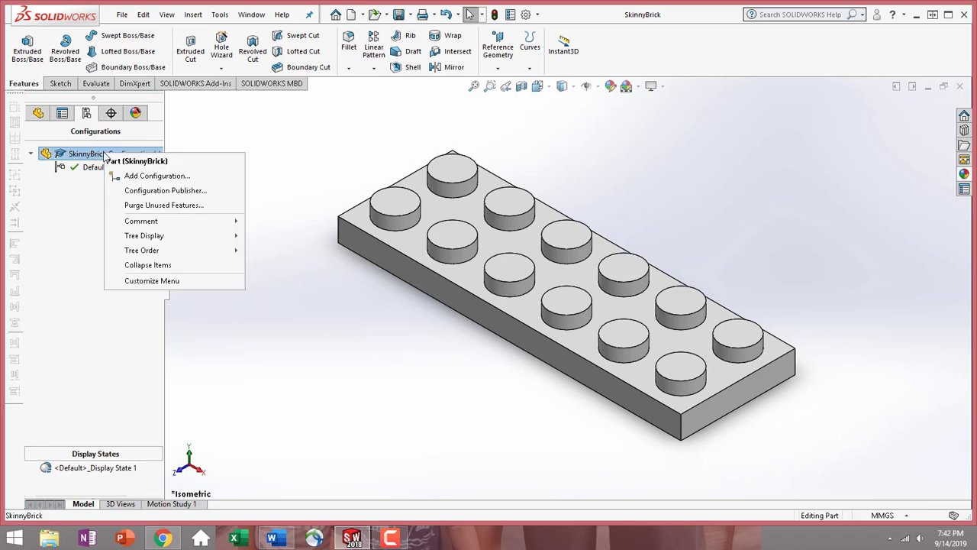
{"action": "left_click", "coordinate": [142, 177]}
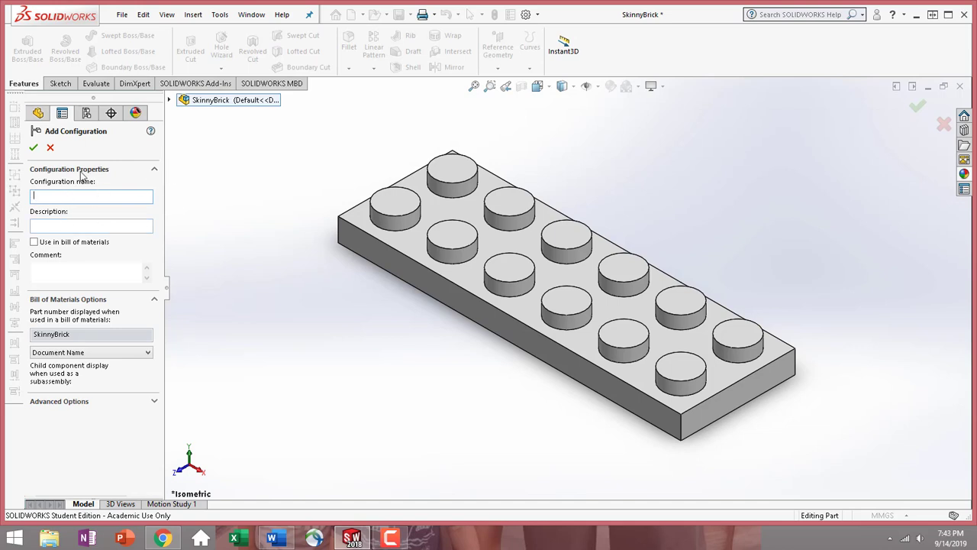
{"action": "type", "text": "3D2124"}
{"action": "left_click", "coordinate": [90, 226]}
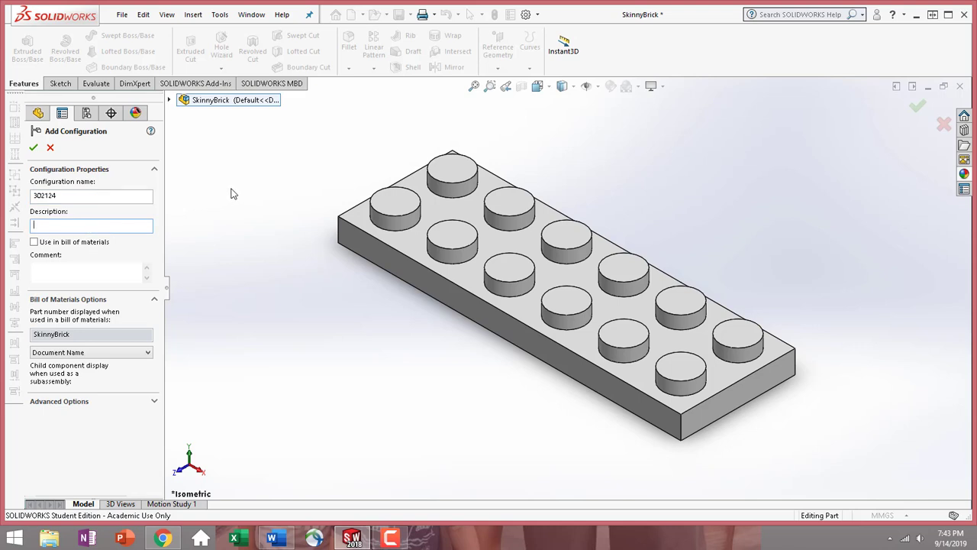
{"action": "type", "text": "Yellow 3x2"}
{"action": "left_click", "coordinate": [154, 402]}
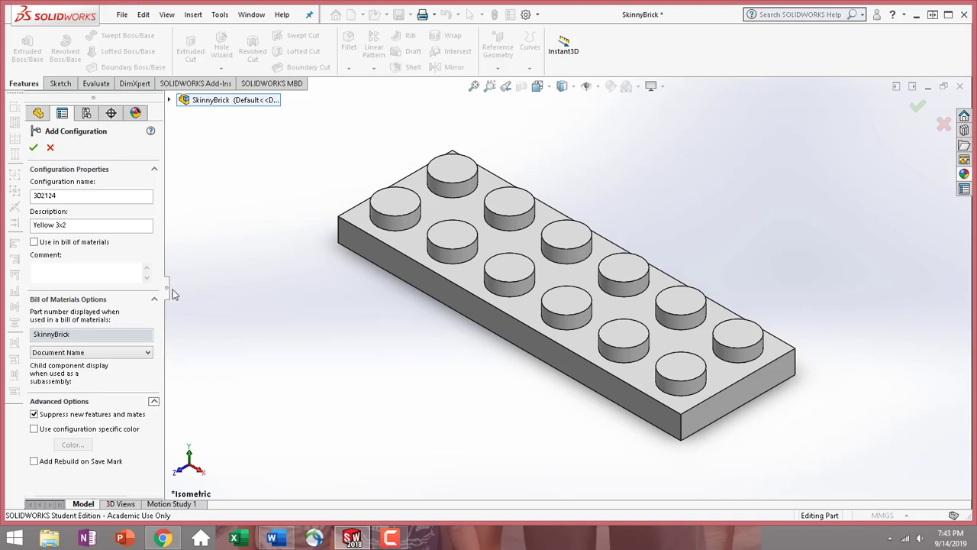
{"action": "left_click", "coordinate": [33, 149]}
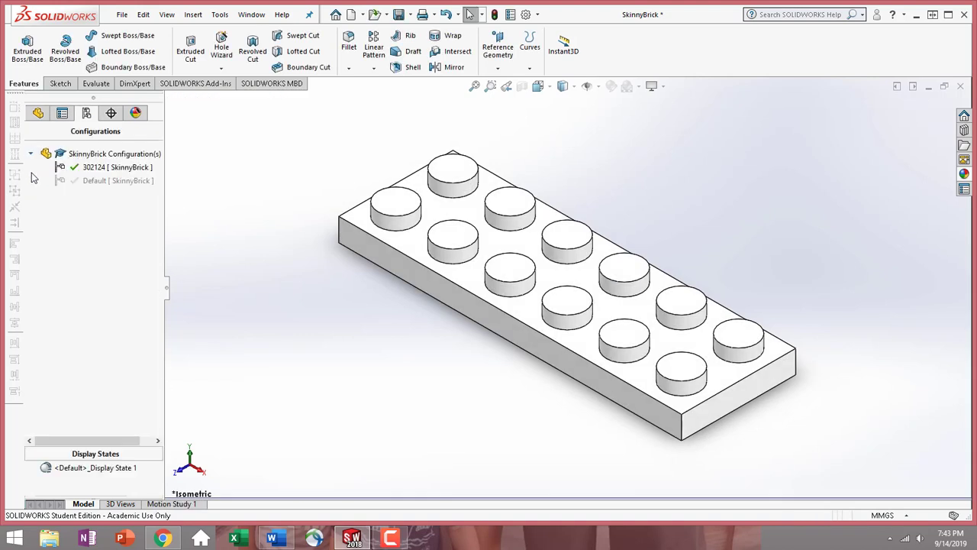
- Add a configuration named 302026 described as "Black 4x2", linking display states to configurations and turning off further prompts about it
{"action": "right_click", "coordinate": [144, 155]}
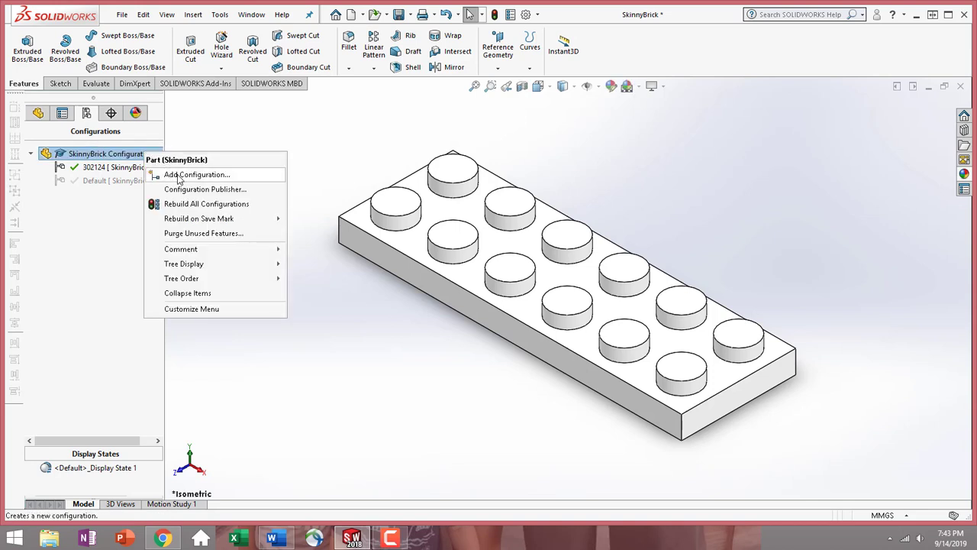
{"action": "left_click", "coordinate": [196, 175]}
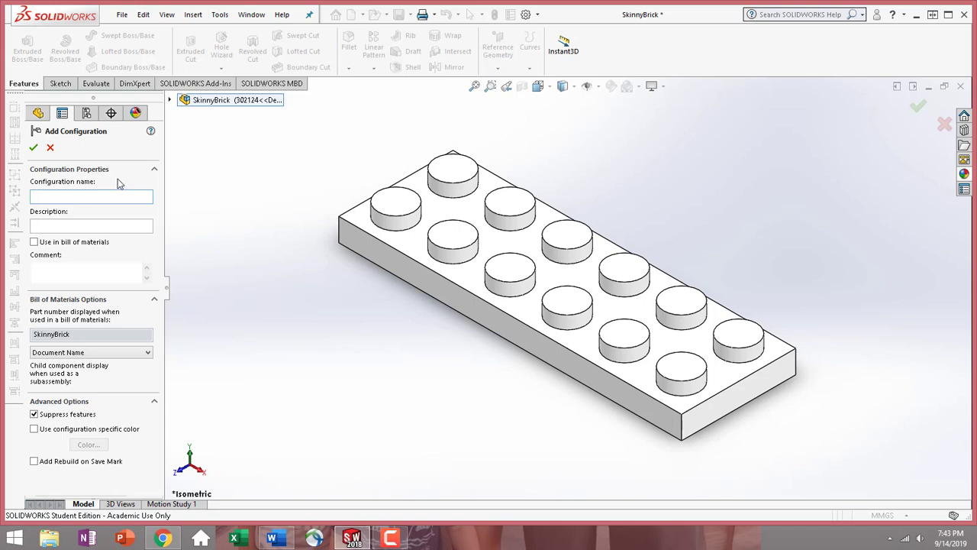
{"action": "type", "text": "302026"}
{"action": "key", "text": "Tab"}
{"action": "type", "text": "B"}
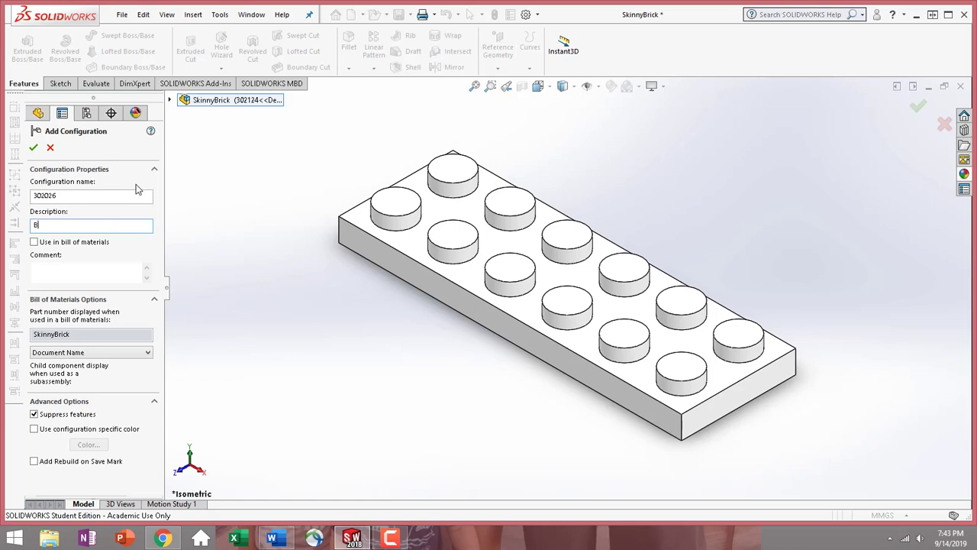
{"action": "type", "text": "lack 4x2"}
{"action": "left_click", "coordinate": [33, 148]}
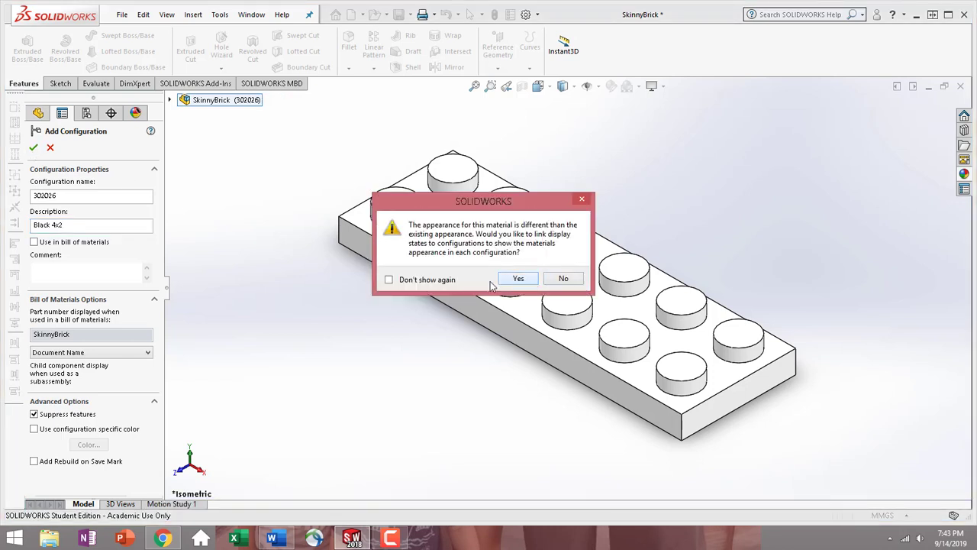
{"action": "left_click", "coordinate": [388, 280]}
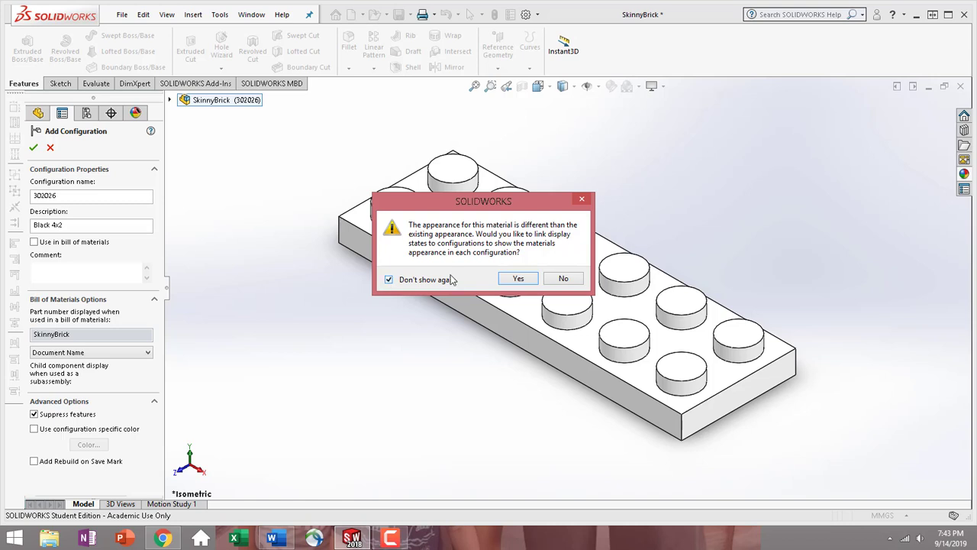
{"action": "left_click", "coordinate": [518, 279]}
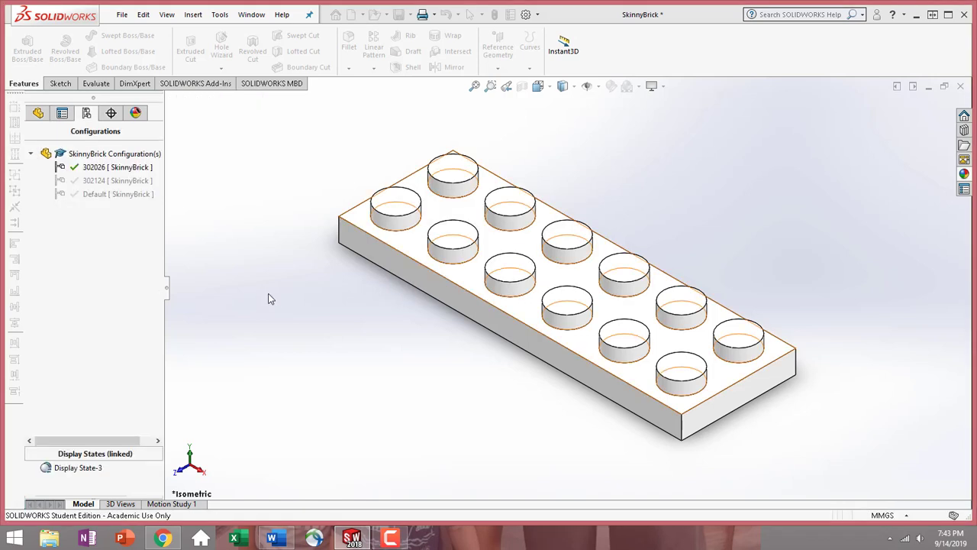
- Add a configuration named 4211094 to SkinnyBrick with the description "gray 2x2"
{"action": "left_click", "coordinate": [98, 153]}
{"action": "right_click", "coordinate": [102, 153]}
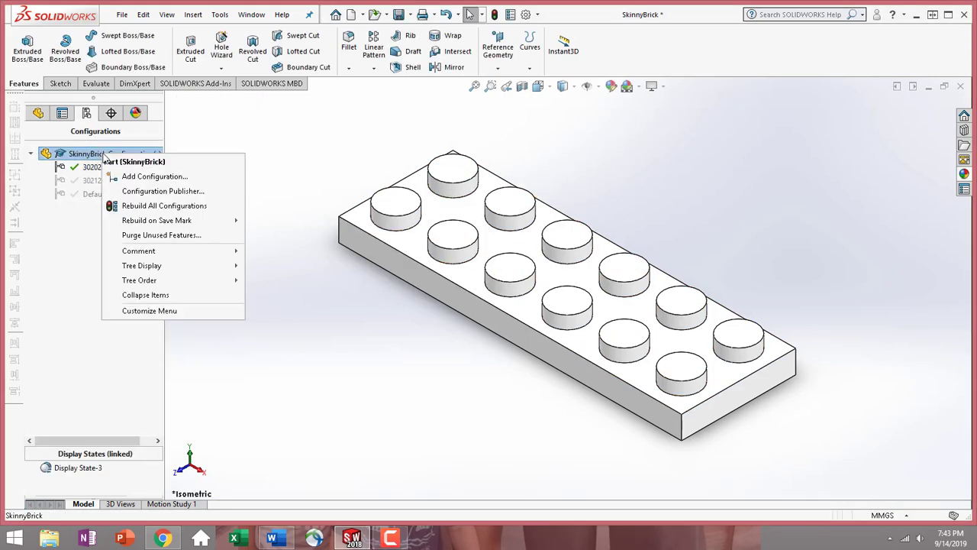
{"action": "left_click", "coordinate": [138, 177]}
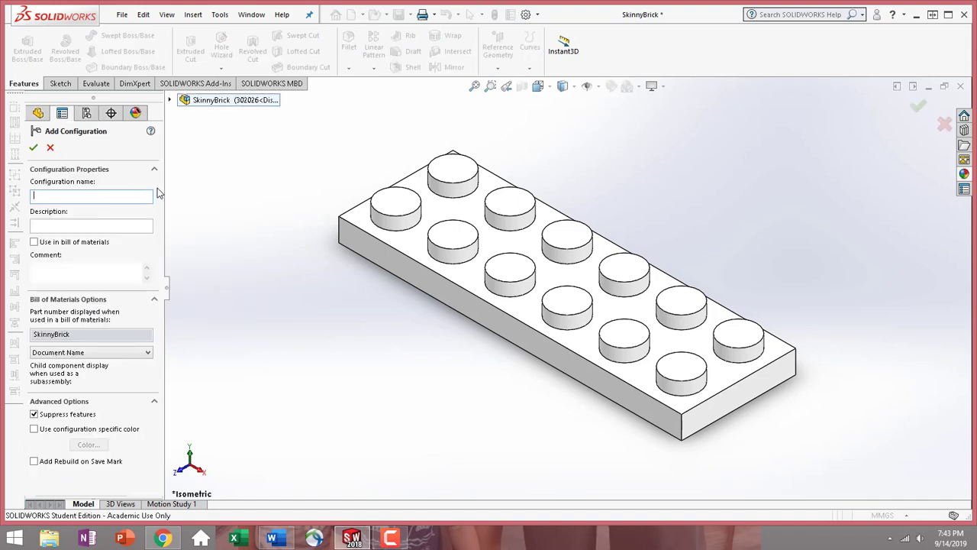
{"action": "type", "text": "4211094"}
{"action": "left_click", "coordinate": [102, 226]}
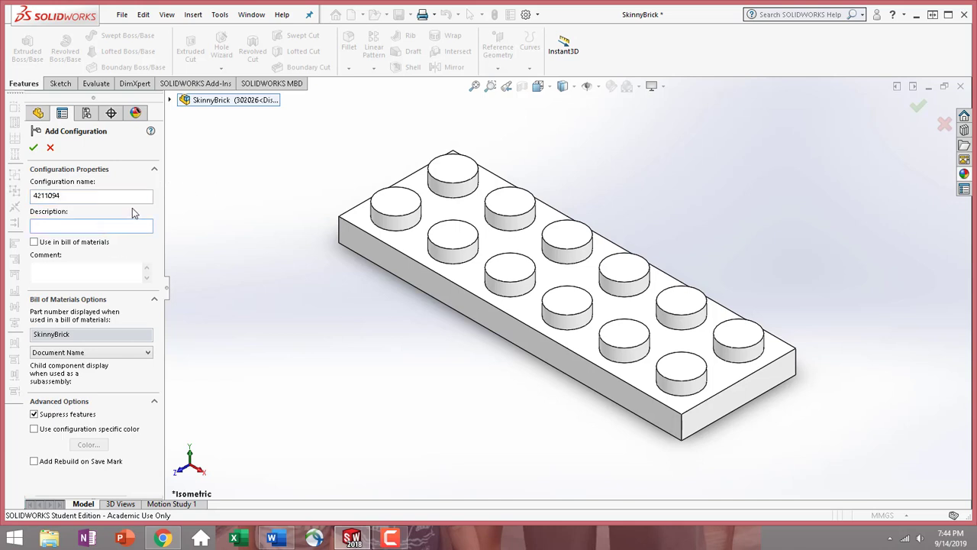
{"action": "type", "text": "gray 2x2"}
{"action": "left_click", "coordinate": [34, 148]}
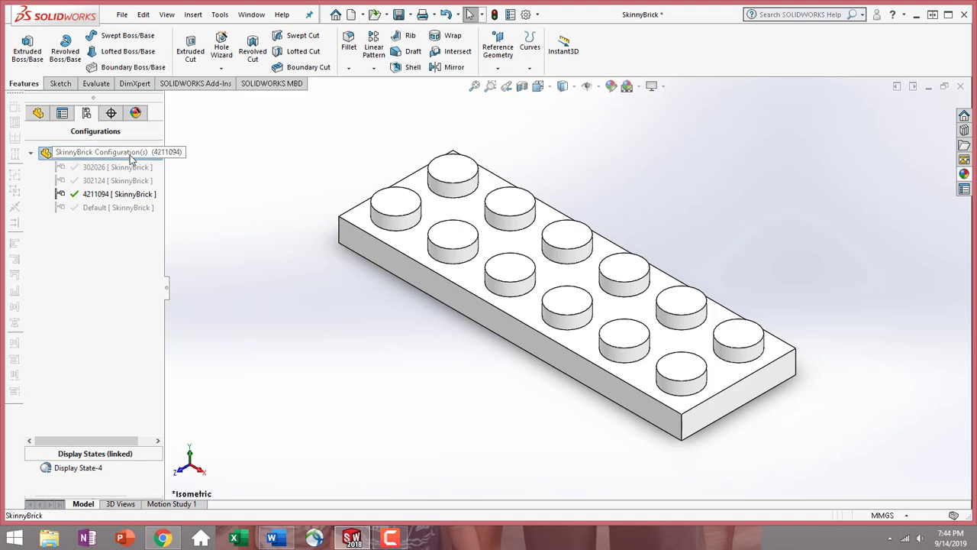
- Add a configuration named 4211001 to SkinnyBrick with the description "gray 4x1"
{"action": "right_click", "coordinate": [132, 158]}
{"action": "left_click", "coordinate": [168, 180]}
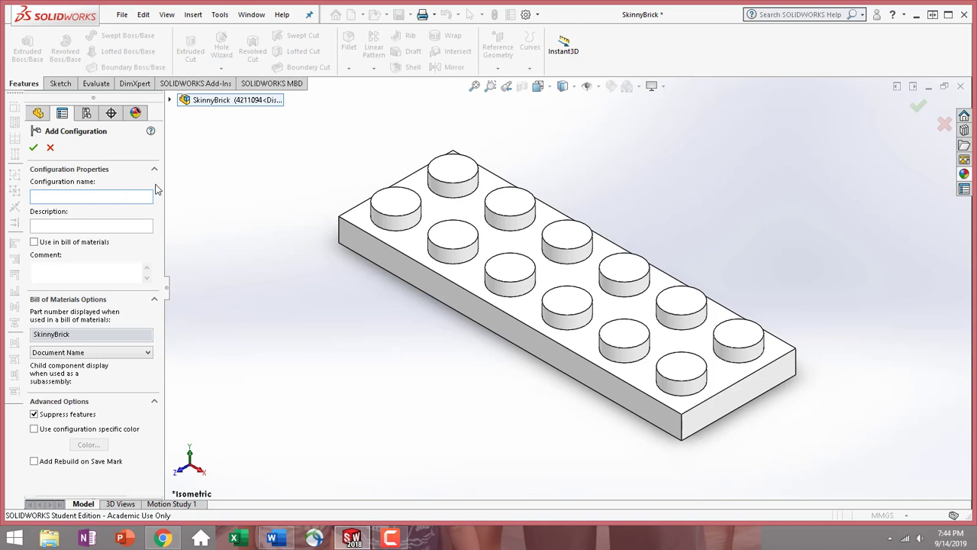
{"action": "type", "text": "4211001"}
{"action": "left_click", "coordinate": [80, 226]}
{"action": "type", "text": "gray 4x1"}
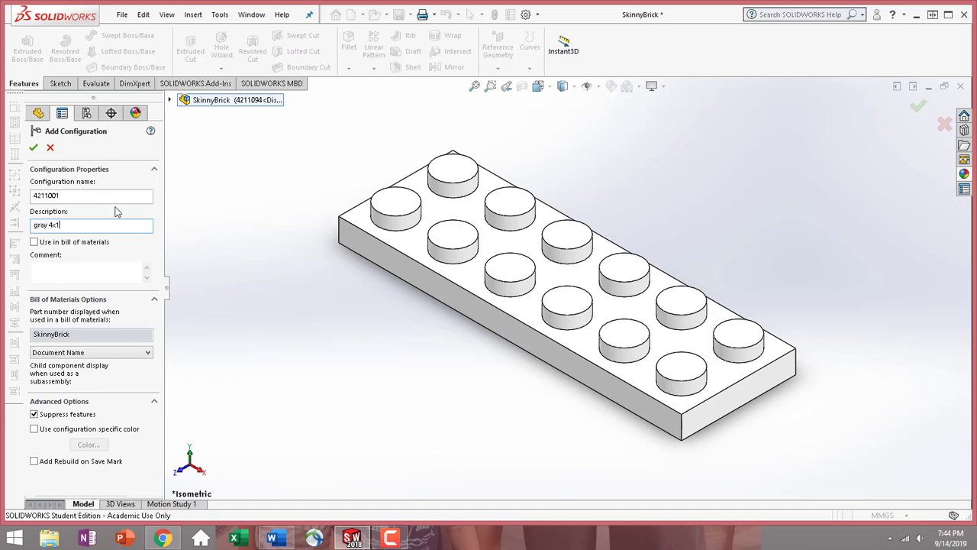
{"action": "left_click", "coordinate": [34, 147]}
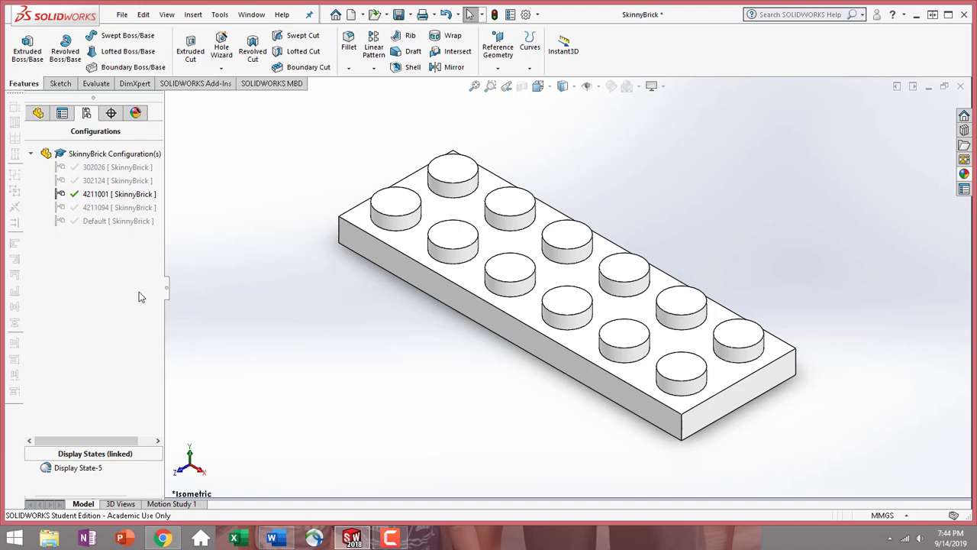
- Add a configuration named "Flat Brick" to SkinnyBrick with a description beginning "Parent File 2"
{"action": "left_click", "coordinate": [101, 157]}
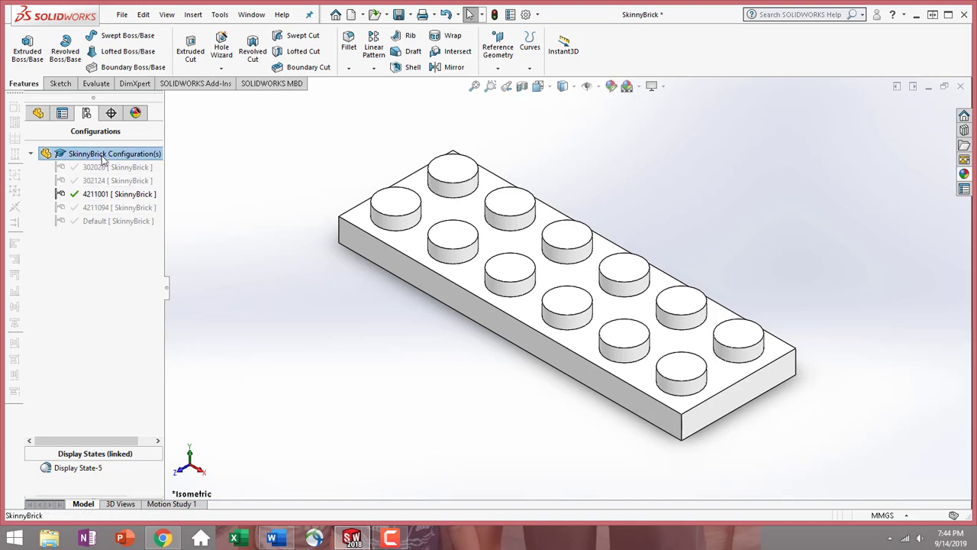
{"action": "right_click", "coordinate": [103, 155]}
{"action": "left_click", "coordinate": [141, 180]}
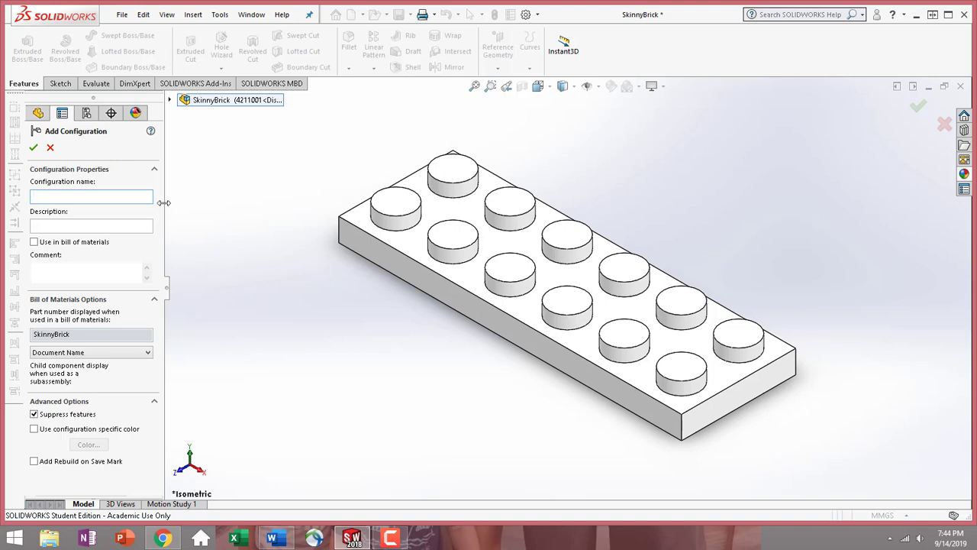
{"action": "type", "text": "Flat Brick"}
{"action": "key", "text": "Tab"}
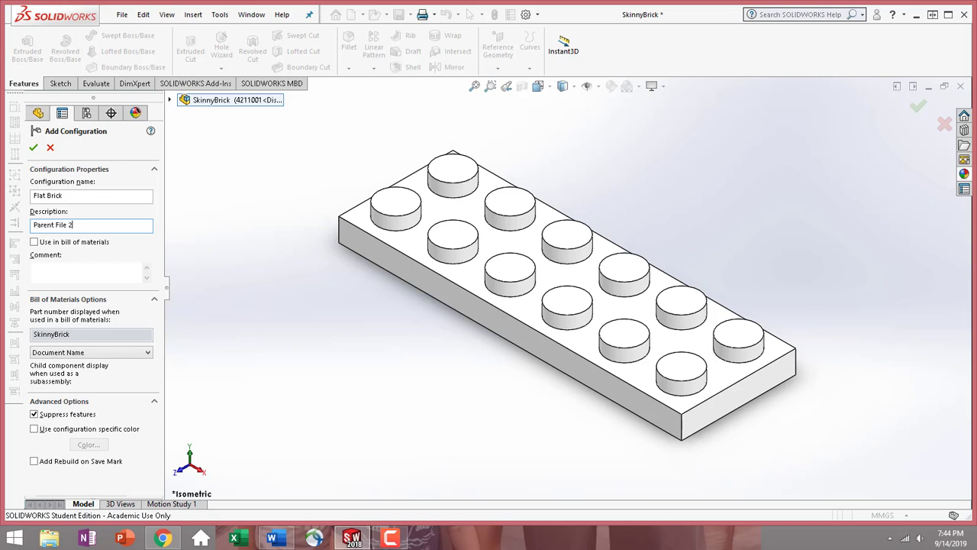
{"action": "left_click", "coordinate": [34, 148]}
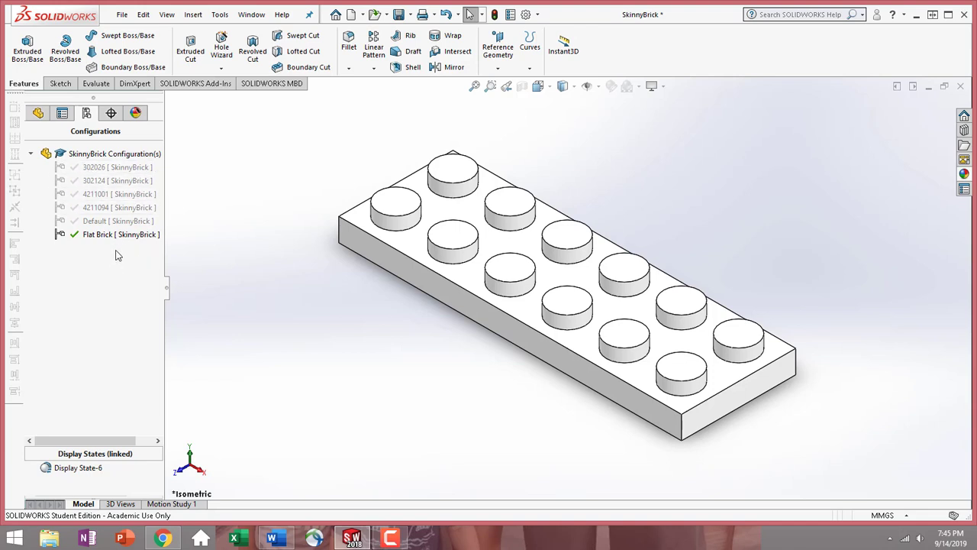
- Activate the Default, 4211094 and 4211001 configurations in turn, and return to the Default configuration
{"action": "double_click", "coordinate": [119, 221]}
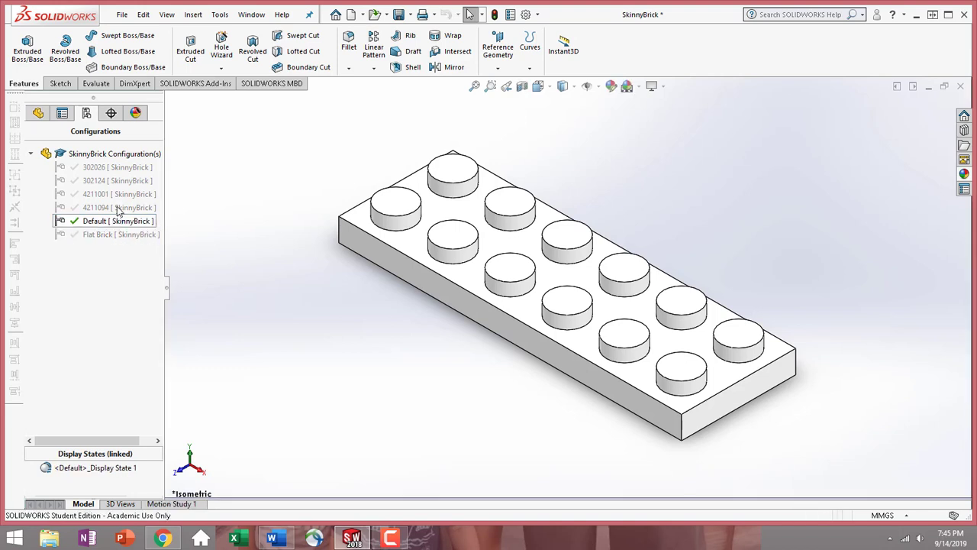
{"action": "double_click", "coordinate": [115, 207]}
{"action": "double_click", "coordinate": [115, 195]}
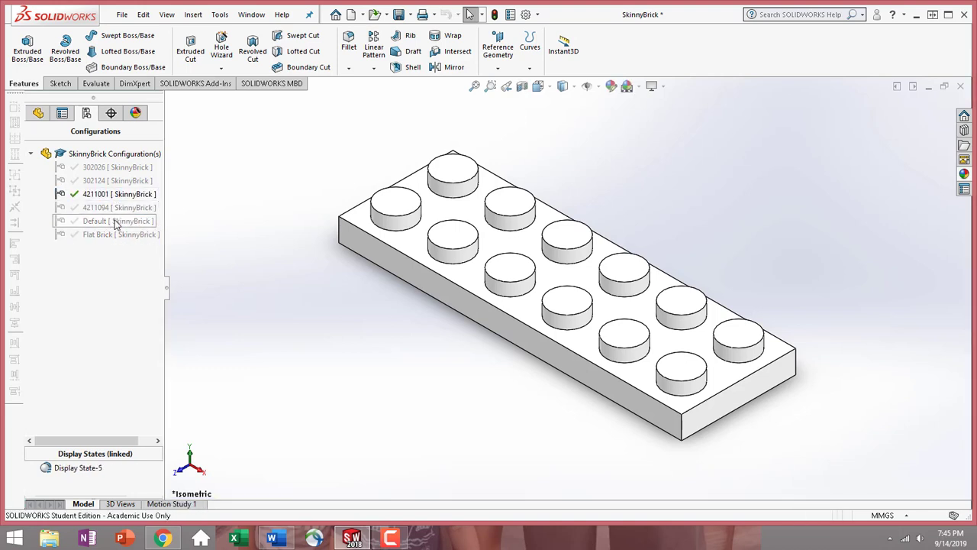
{"action": "double_click", "coordinate": [119, 220]}
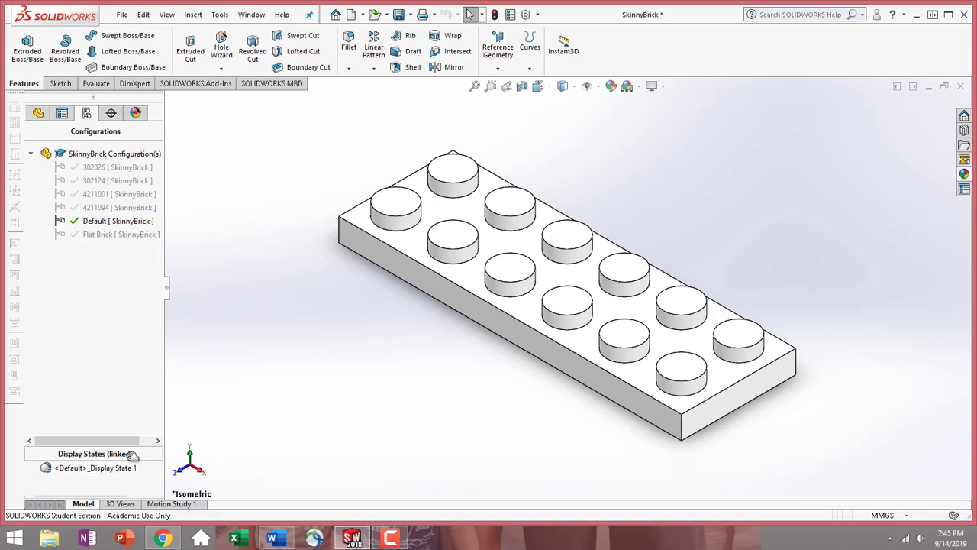
- Check the Default display state's properties for the option that links display states to configurations, and return to the configuration list
{"action": "left_click", "coordinate": [95, 470]}
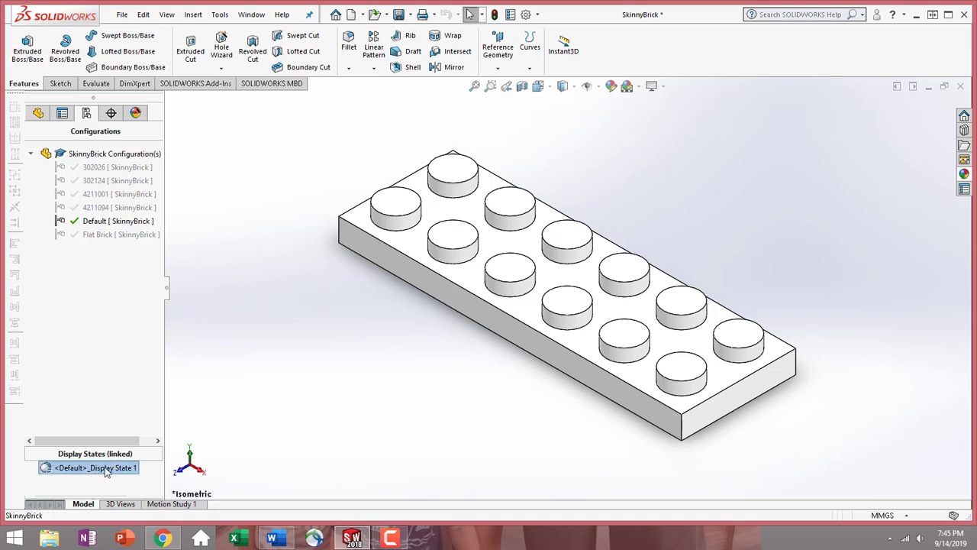
{"action": "right_click", "coordinate": [106, 471]}
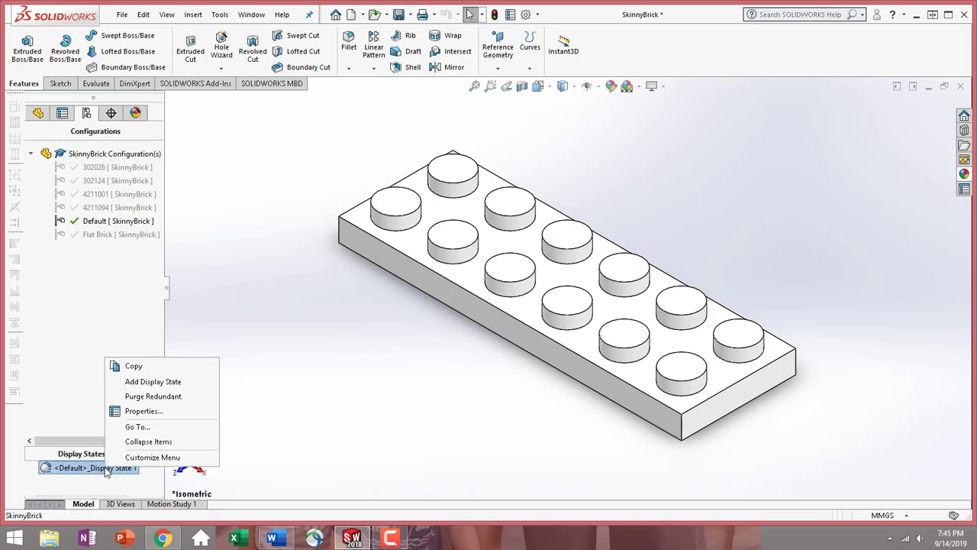
{"action": "left_click", "coordinate": [142, 411]}
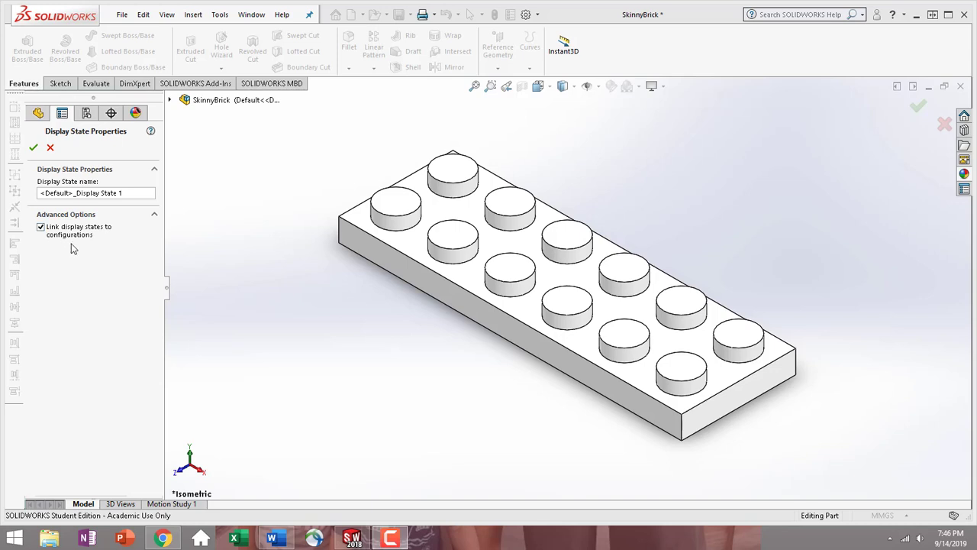
{"action": "left_click", "coordinate": [33, 148]}
{"action": "left_click", "coordinate": [62, 113]}
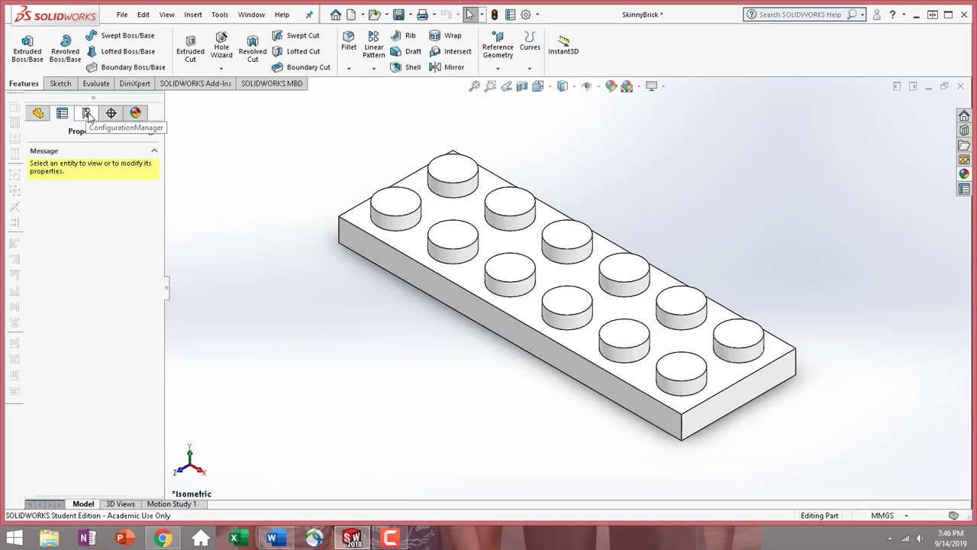
{"action": "left_click", "coordinate": [86, 113]}
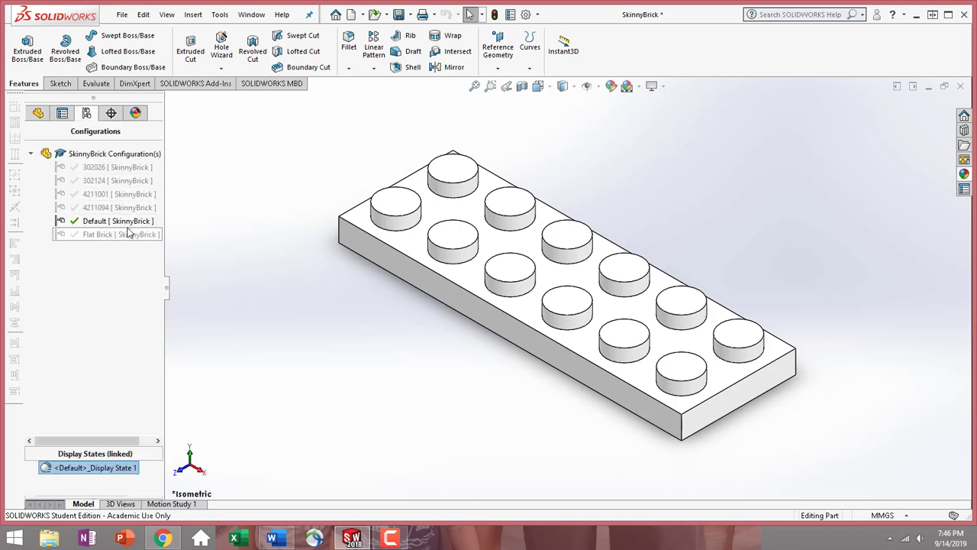
- Activate the 302124 configuration and open the part's equations and global variables for editing
{"action": "left_click", "coordinate": [128, 181]}
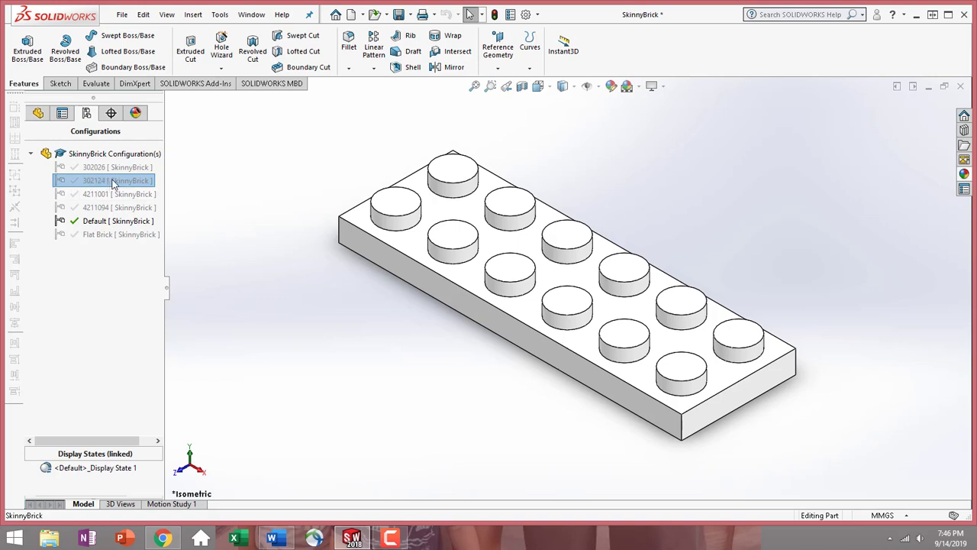
{"action": "double_click", "coordinate": [113, 182]}
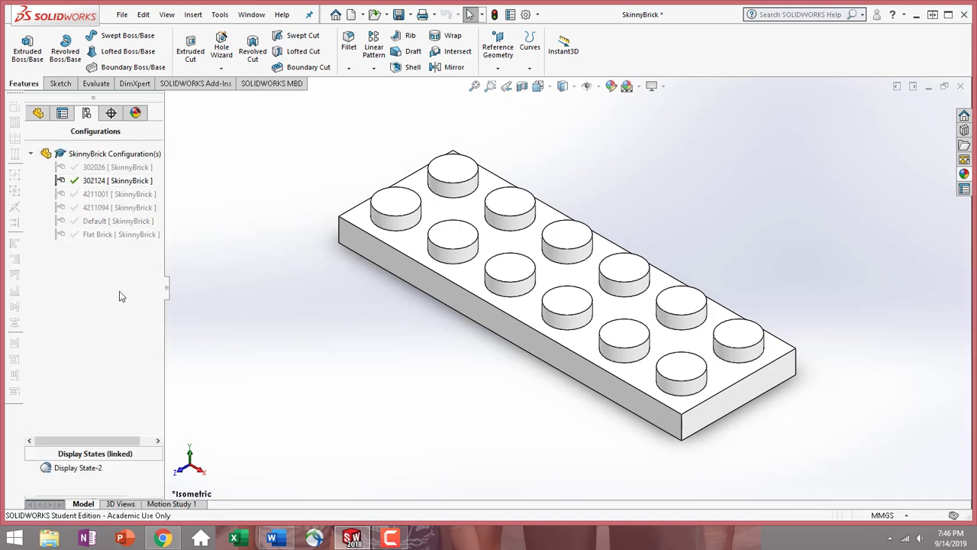
{"action": "left_click", "coordinate": [38, 113]}
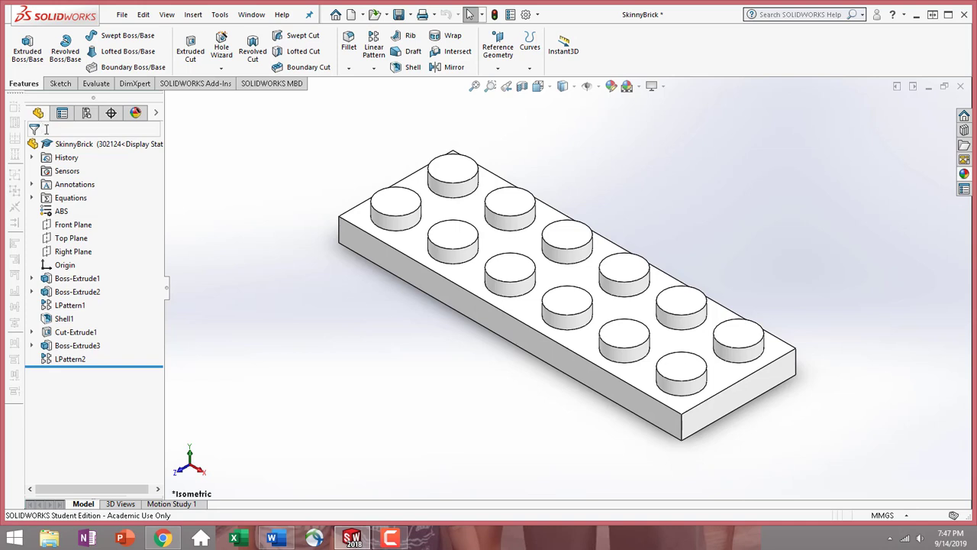
{"action": "left_click", "coordinate": [66, 201]}
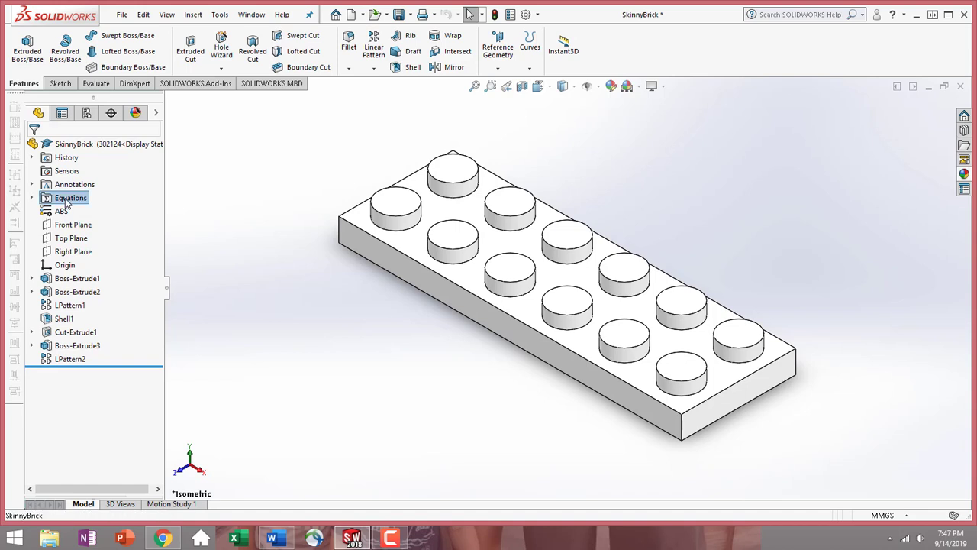
{"action": "right_click", "coordinate": [66, 202]}
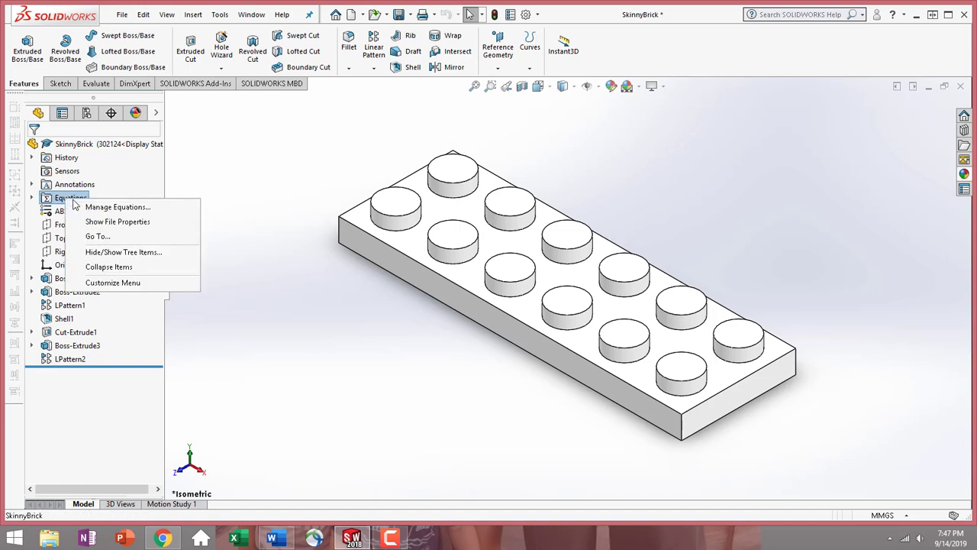
{"action": "left_click", "coordinate": [98, 209]}
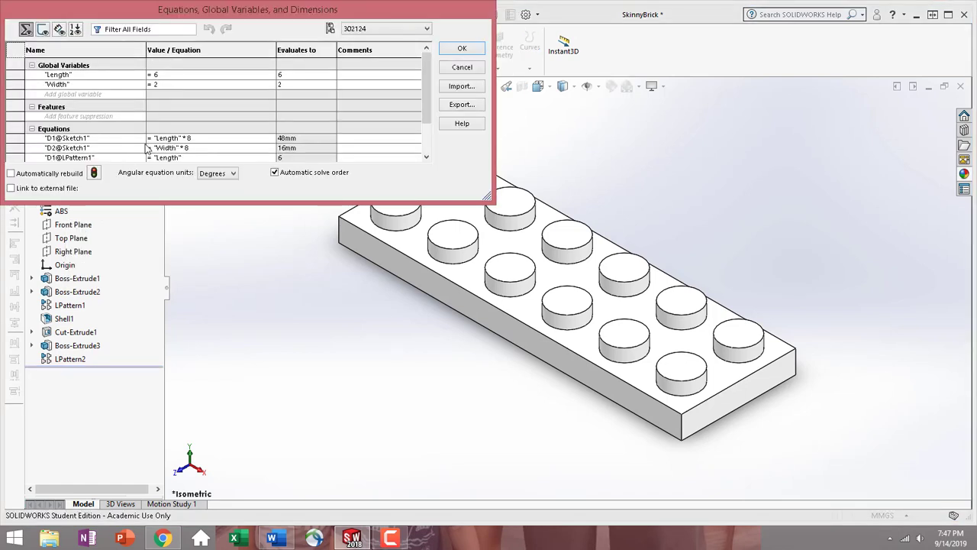
- Set the Length global variable to 3 for the 302124 configuration only
{"action": "left_click", "coordinate": [177, 75]}
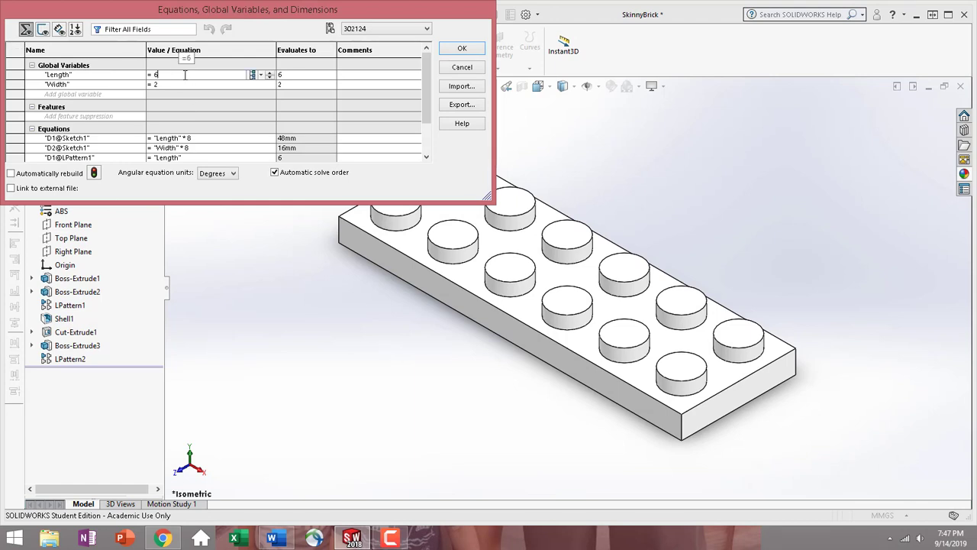
{"action": "key", "text": "BackSpace"}
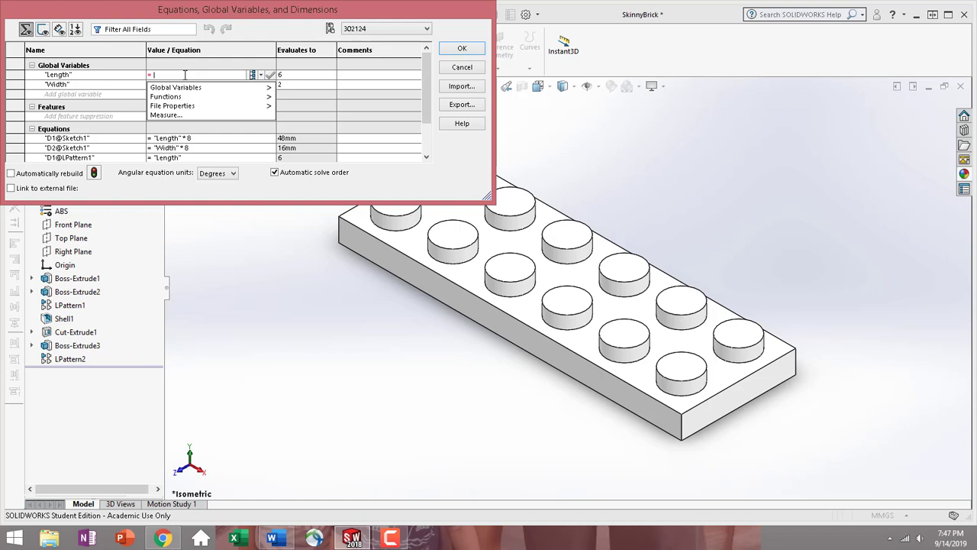
{"action": "type", "text": "3"}
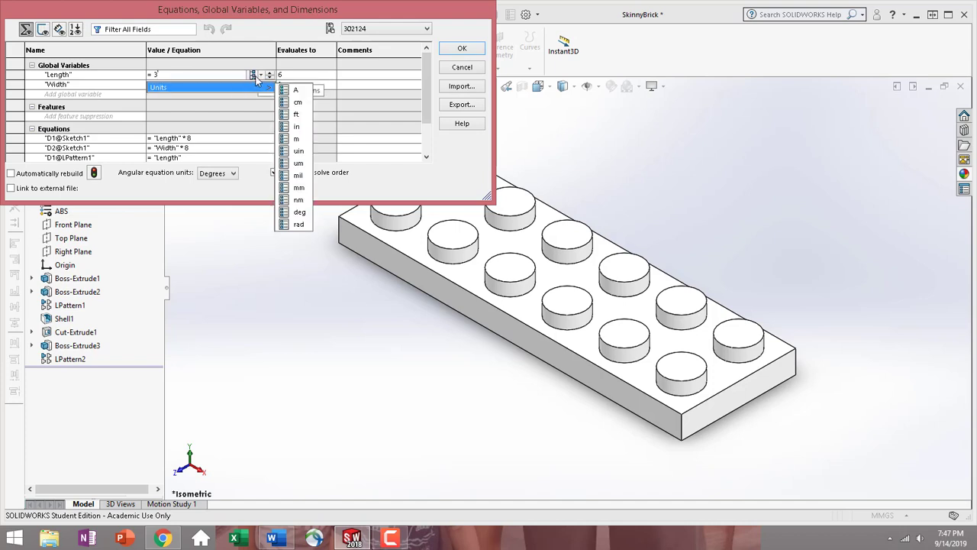
{"action": "left_click", "coordinate": [261, 76]}
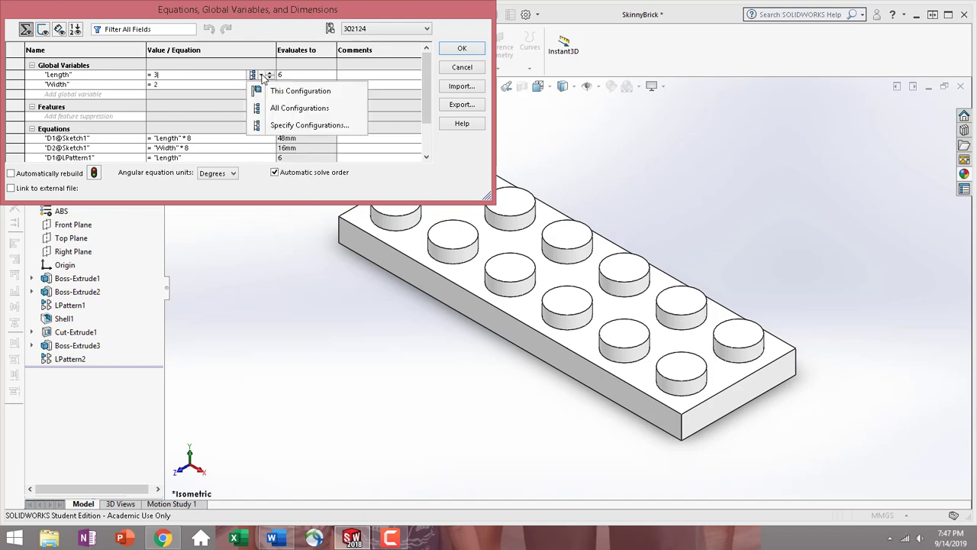
{"action": "left_click", "coordinate": [343, 95]}
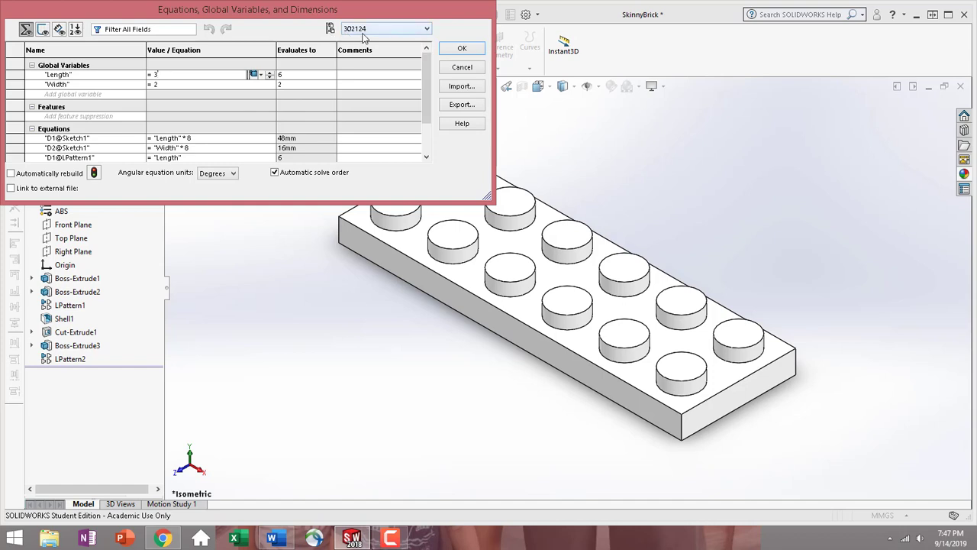
{"action": "left_click", "coordinate": [427, 29]}
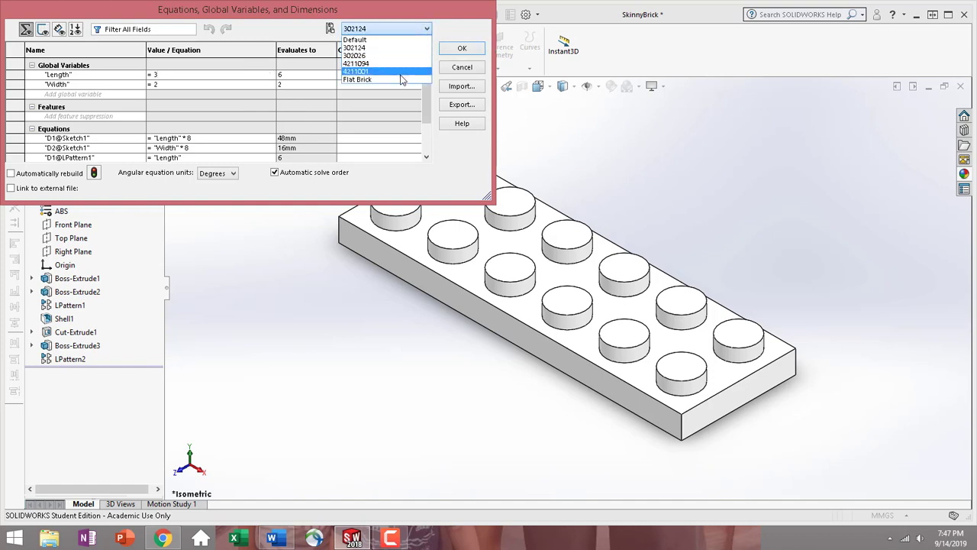
{"action": "left_click", "coordinate": [390, 49]}
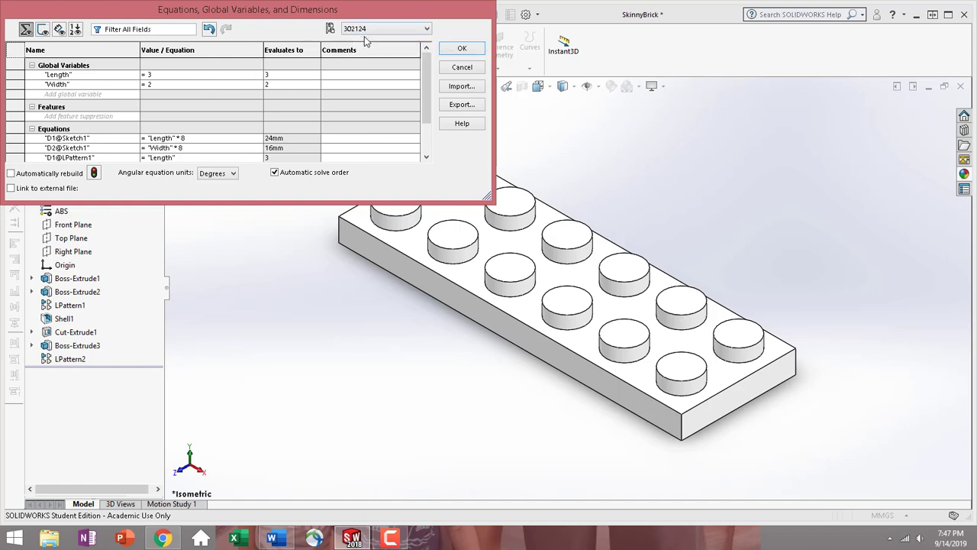
- Restrict the Width global variable's value of 2 to the 302124 configuration only and apply the equation changes
{"action": "left_click", "coordinate": [172, 77]}
{"action": "left_click", "coordinate": [177, 85]}
{"action": "left_click", "coordinate": [246, 86]}
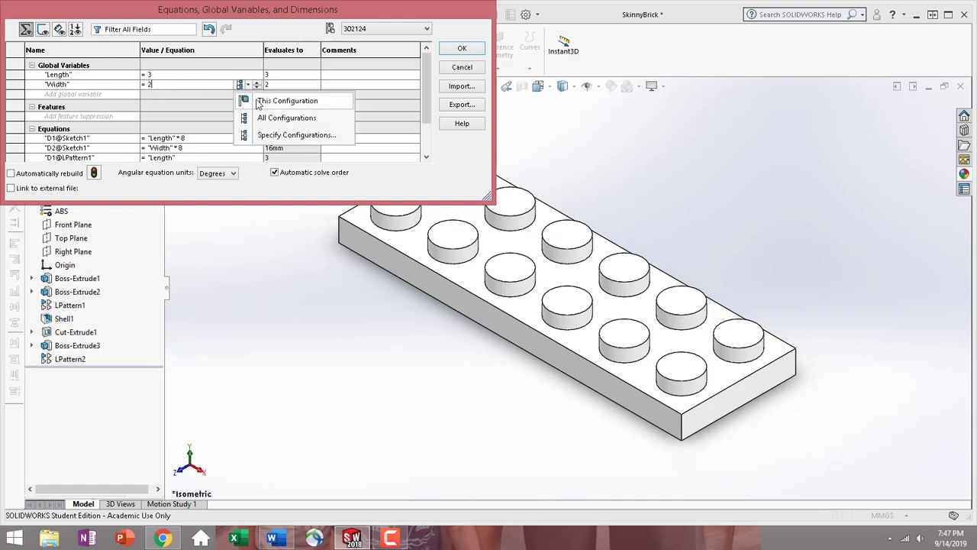
{"action": "left_click", "coordinate": [258, 101]}
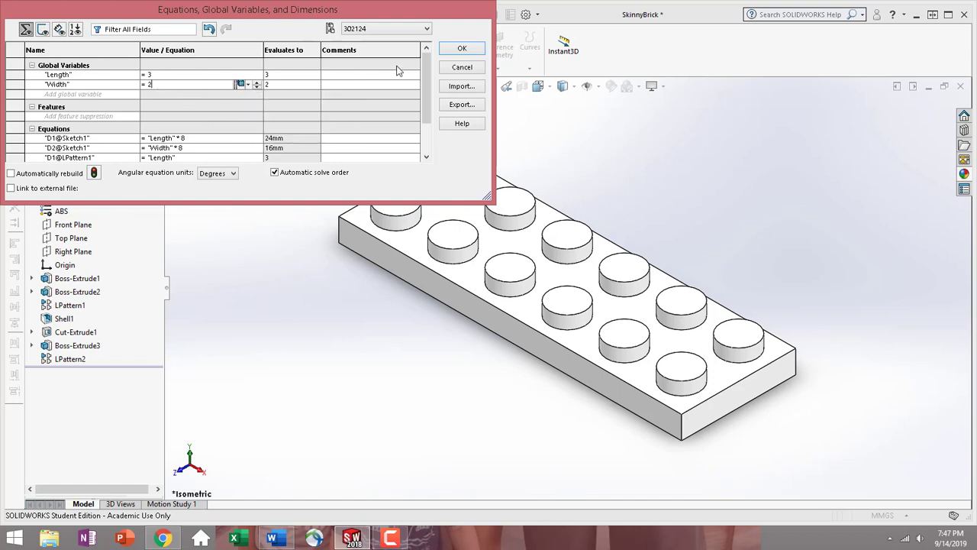
{"action": "left_click", "coordinate": [454, 50]}
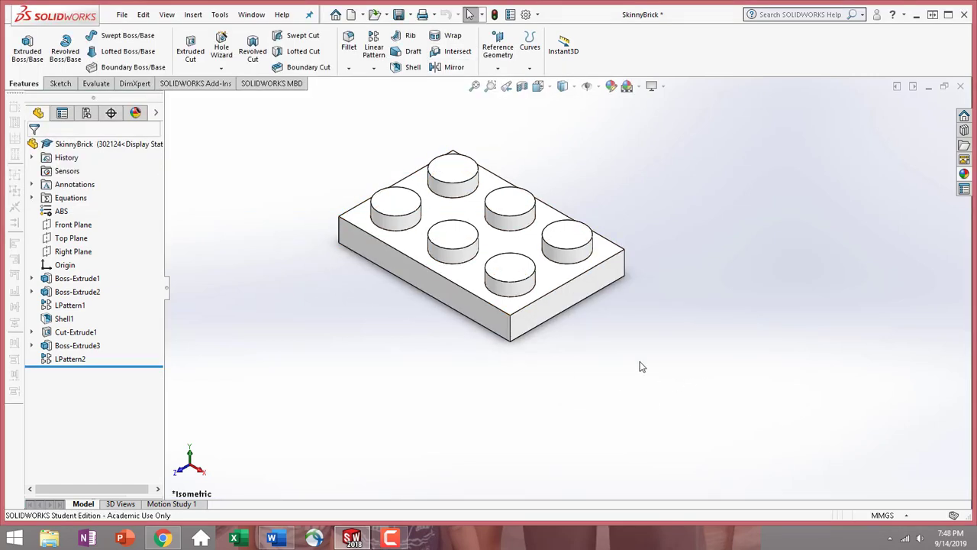
- Colour the whole SkinnyBrick part bright yellow (RGB 255, 255, 0) in this display state only
{"action": "left_click", "coordinate": [563, 283]}
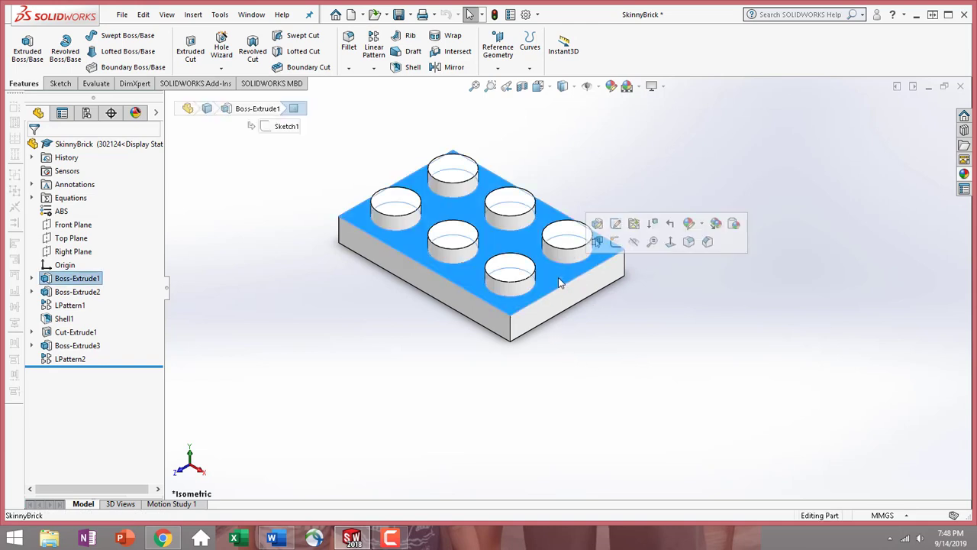
{"action": "left_click", "coordinate": [688, 224]}
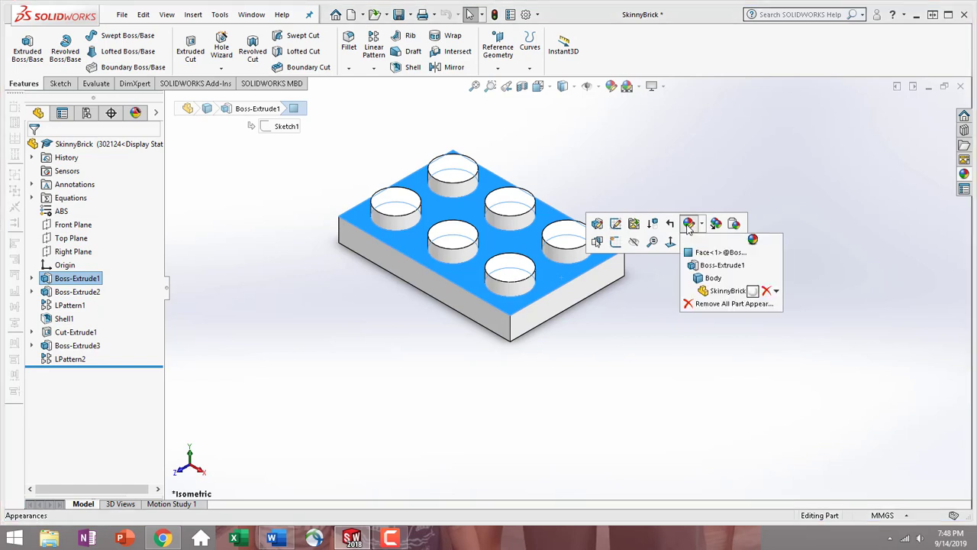
{"action": "left_click", "coordinate": [727, 291]}
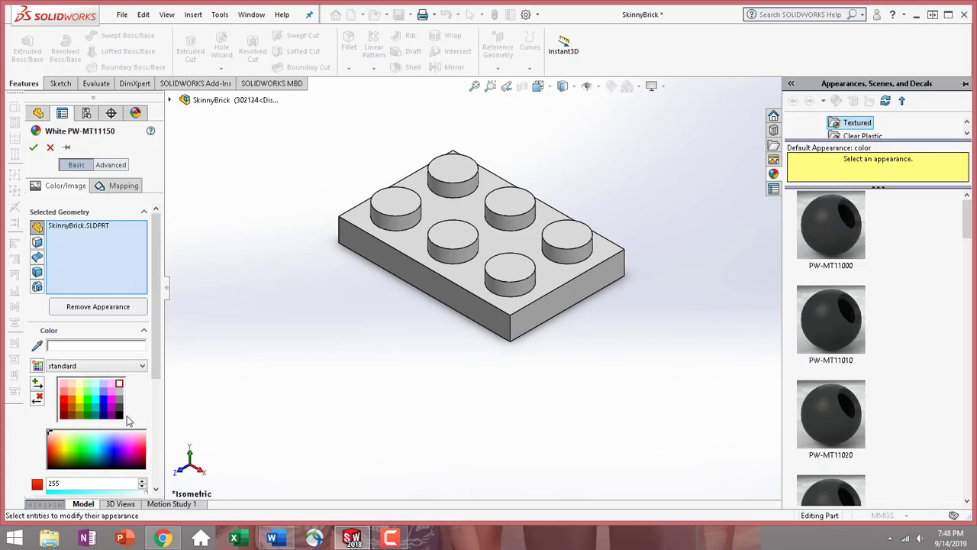
{"action": "left_click", "coordinate": [79, 402]}
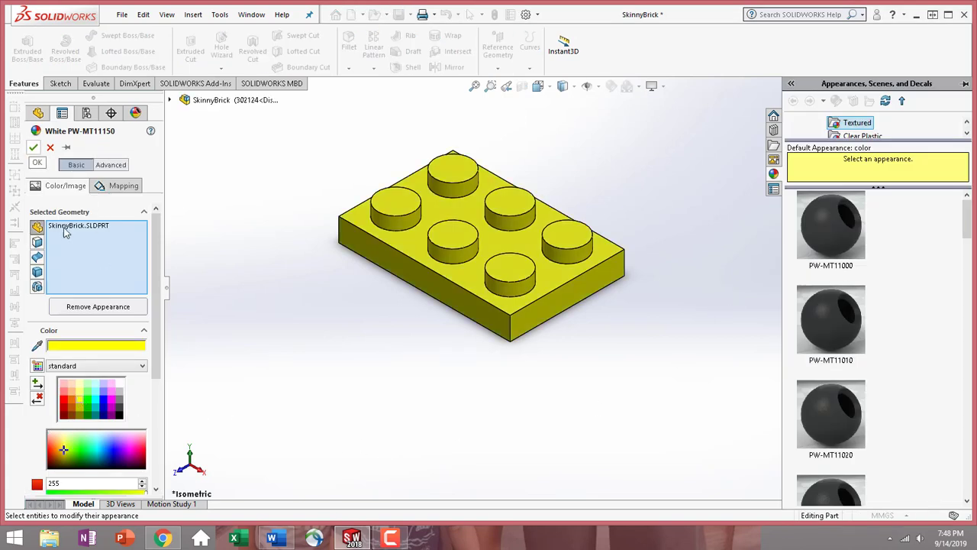
{"action": "left_click", "coordinate": [79, 392]}
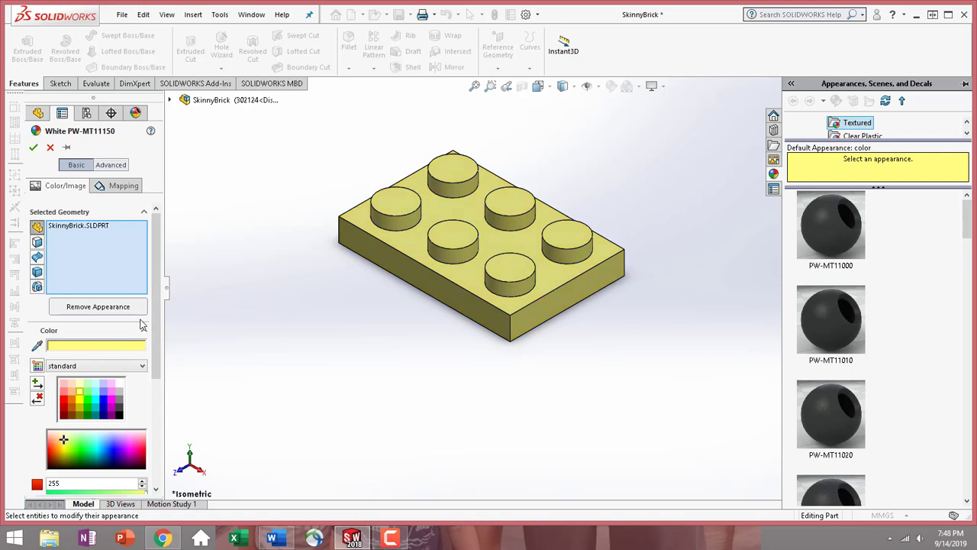
{"action": "scroll", "coordinate": [156, 328], "scroll_direction": "down", "scroll_amount": 2}
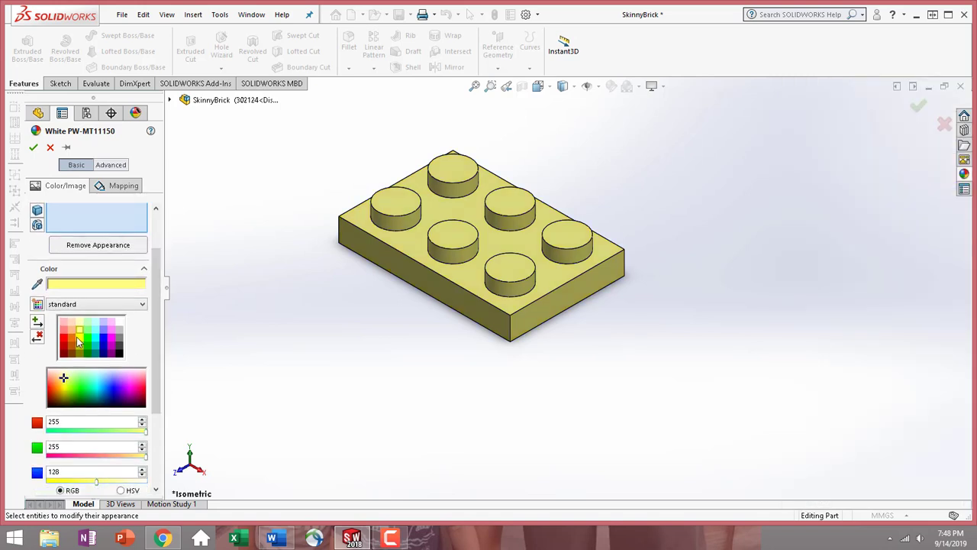
{"action": "left_click", "coordinate": [77, 337]}
{"action": "scroll", "coordinate": [154, 353], "scroll_direction": "down", "scroll_amount": 3}
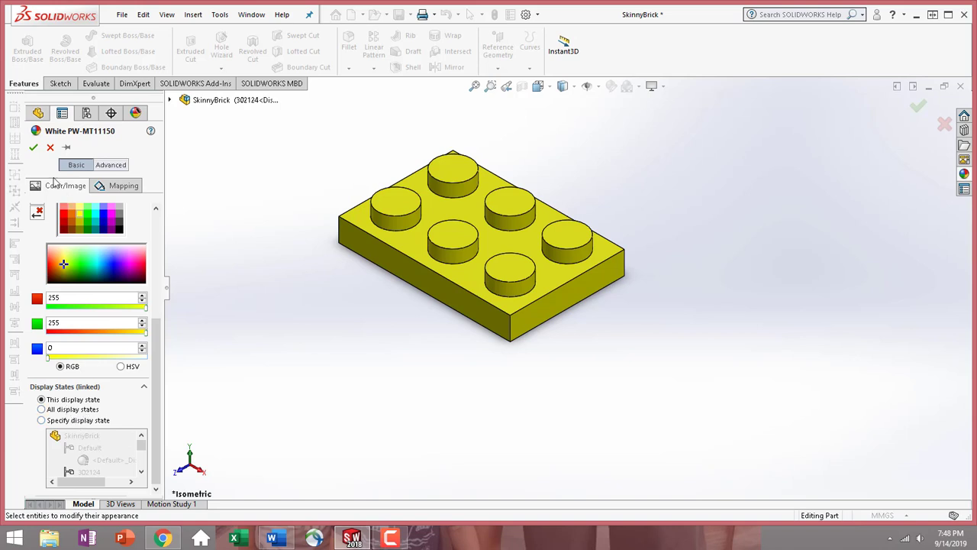
{"action": "left_click", "coordinate": [33, 146]}
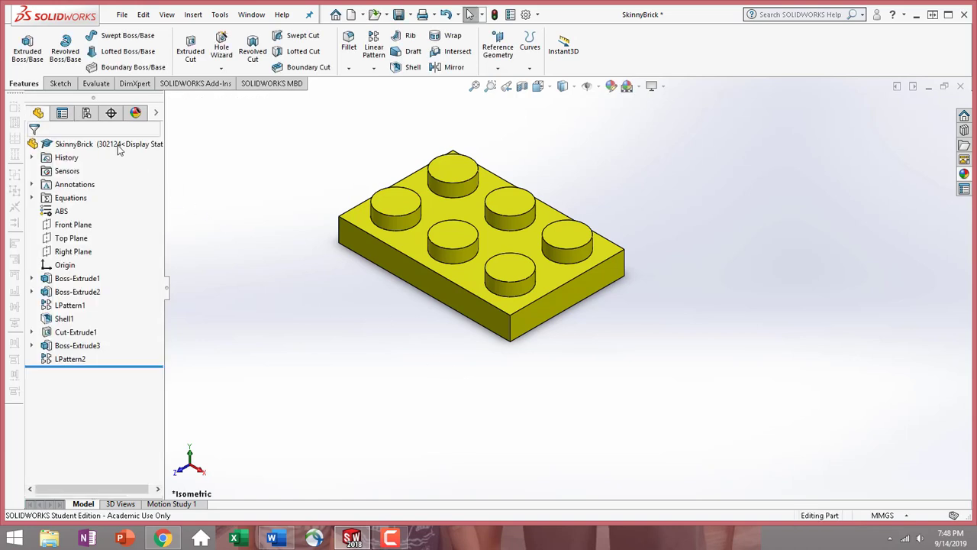
- Activate the Default configuration, rebuild the part, and return to the 302124 configuration
{"action": "left_click", "coordinate": [87, 113]}
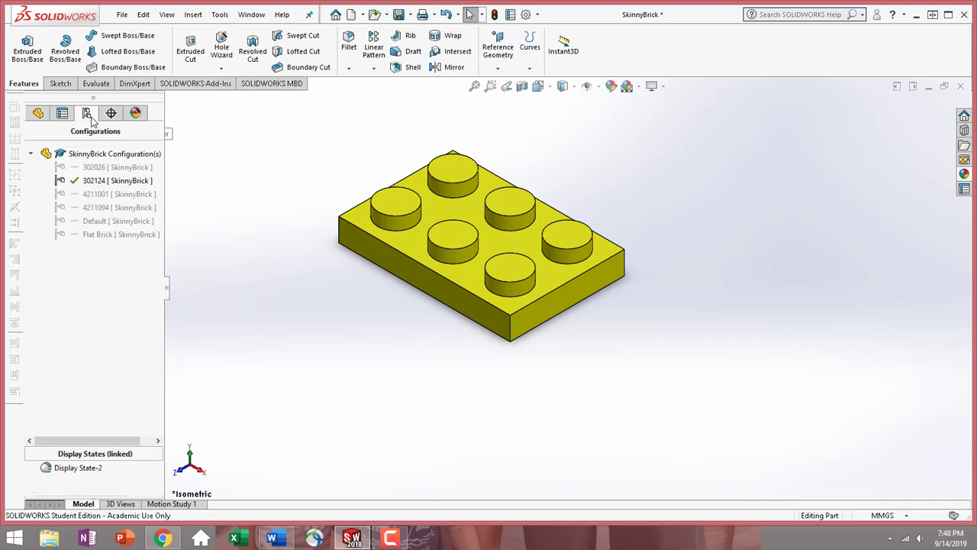
{"action": "double_click", "coordinate": [119, 221]}
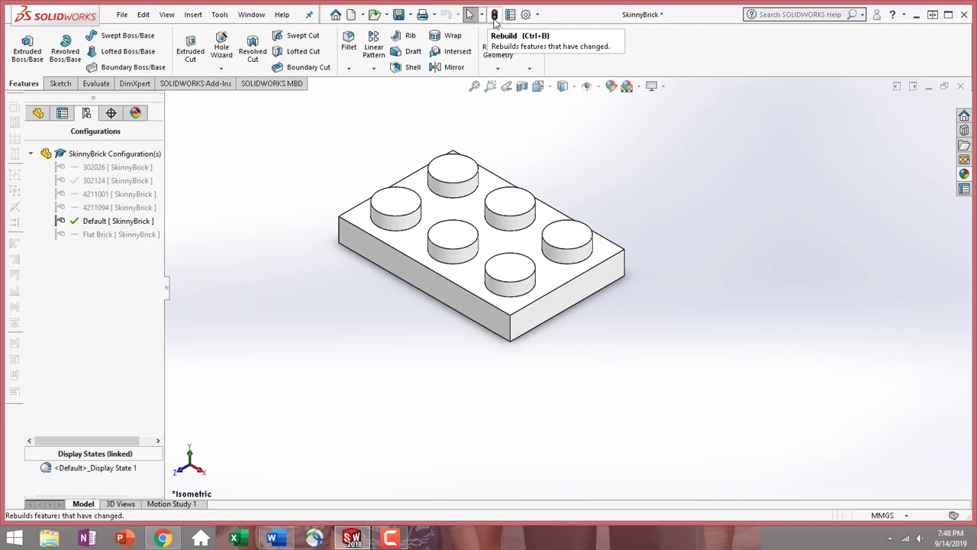
{"action": "left_click", "coordinate": [494, 18]}
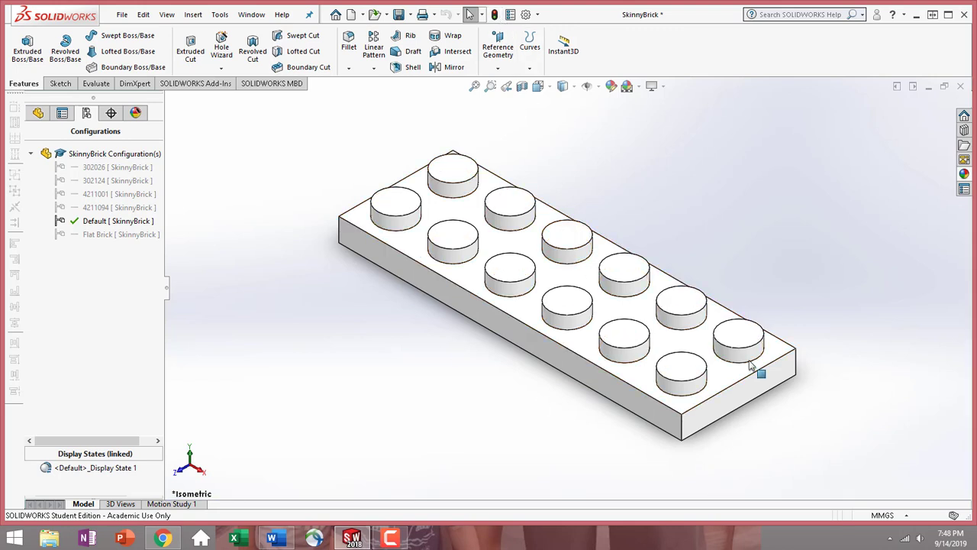
{"action": "double_click", "coordinate": [118, 181]}
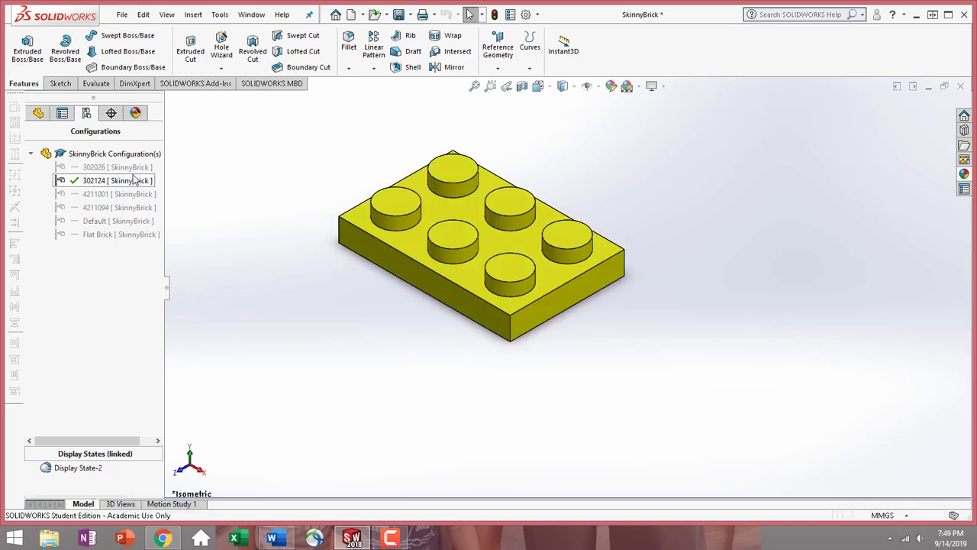
- Activate the 302026 configuration and set its Length global variable to 4 for this configuration only
{"action": "double_click", "coordinate": [134, 167]}
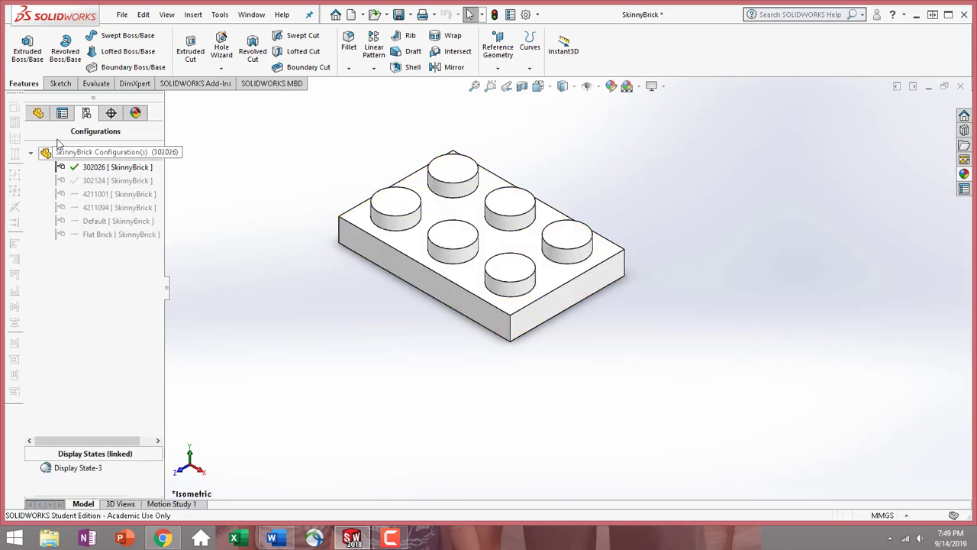
{"action": "left_click", "coordinate": [39, 114]}
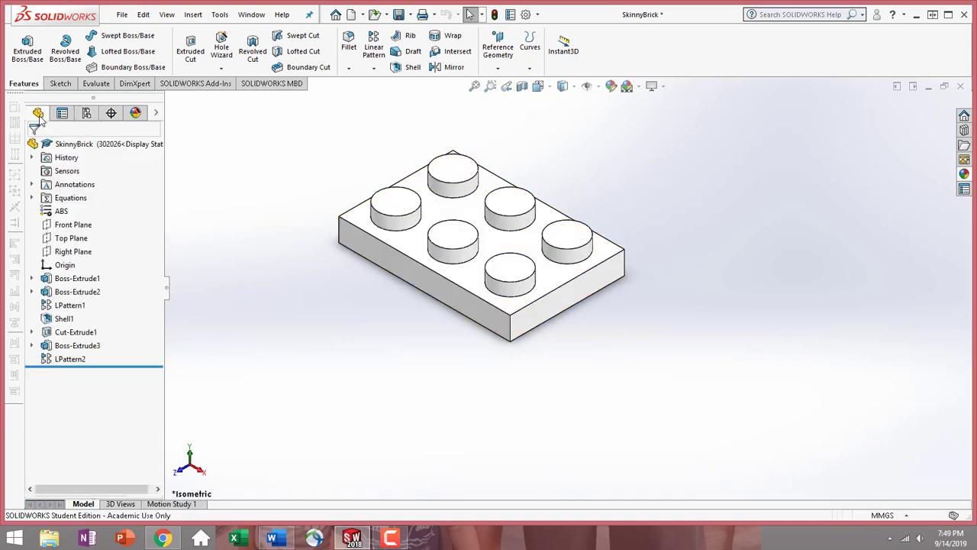
{"action": "right_click", "coordinate": [82, 200]}
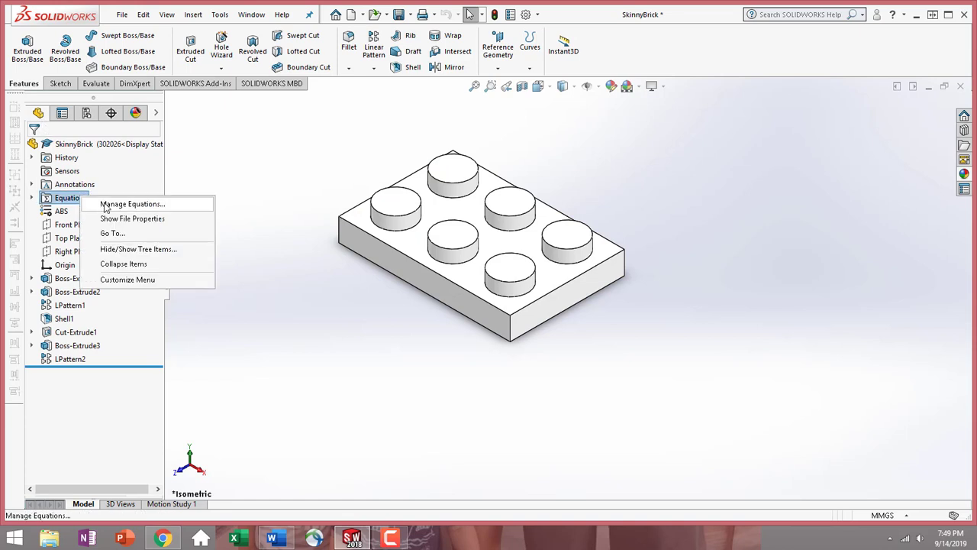
{"action": "left_click", "coordinate": [108, 206]}
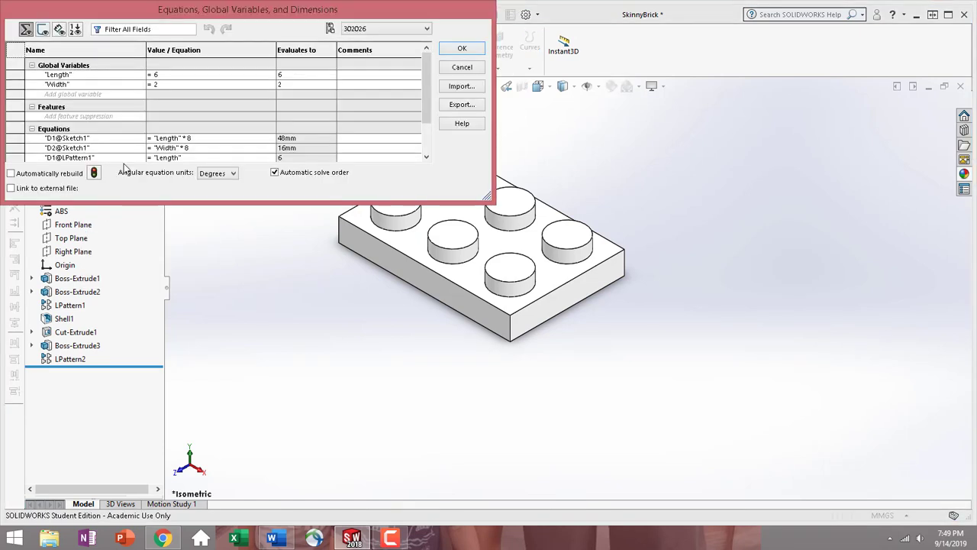
{"action": "left_click", "coordinate": [183, 76]}
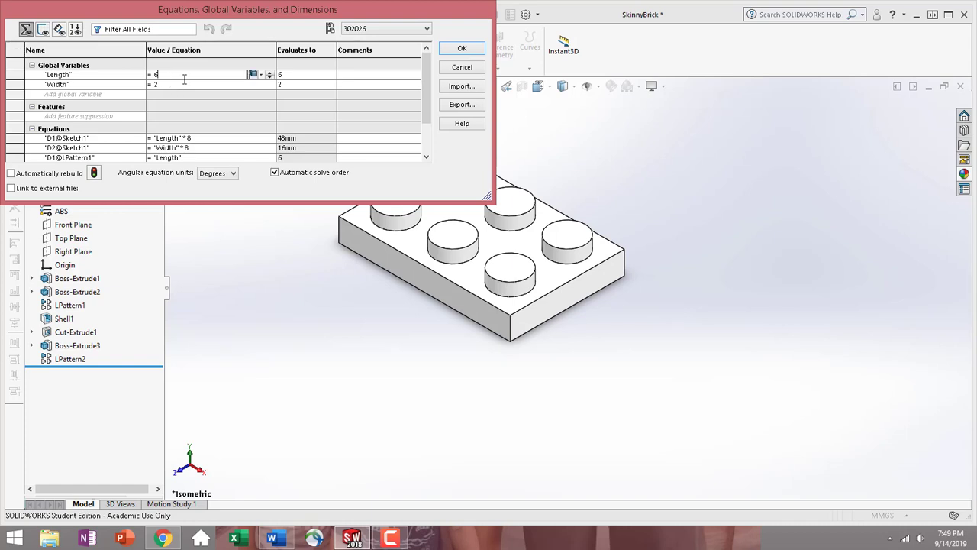
{"action": "key", "text": "BackSpace"}
{"action": "type", "text": "4"}
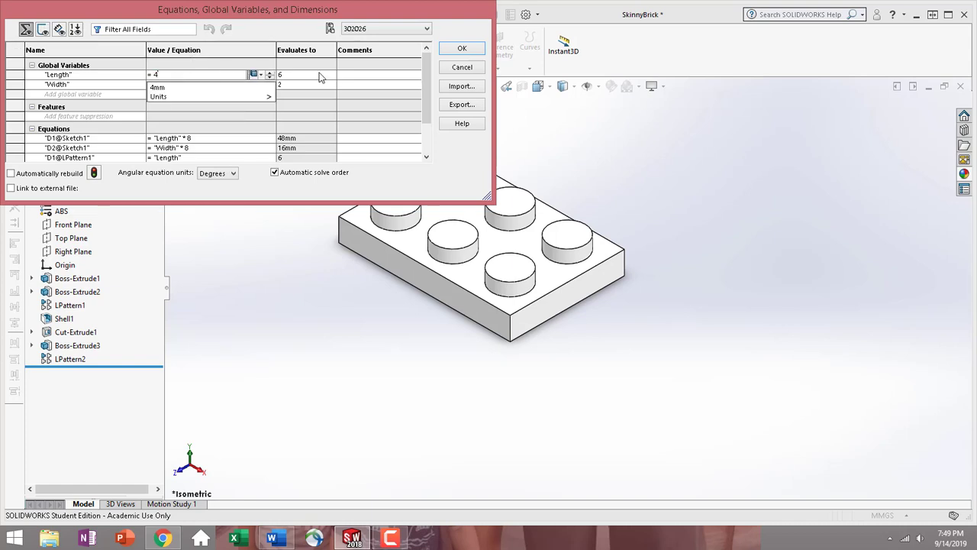
{"action": "left_click", "coordinate": [255, 74]}
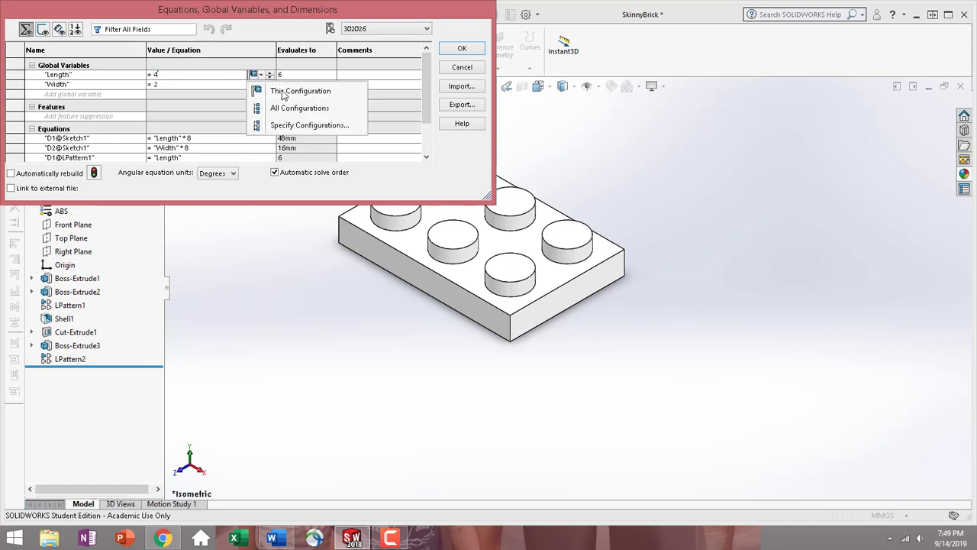
{"action": "left_click", "coordinate": [282, 91]}
{"action": "left_click", "coordinate": [186, 85]}
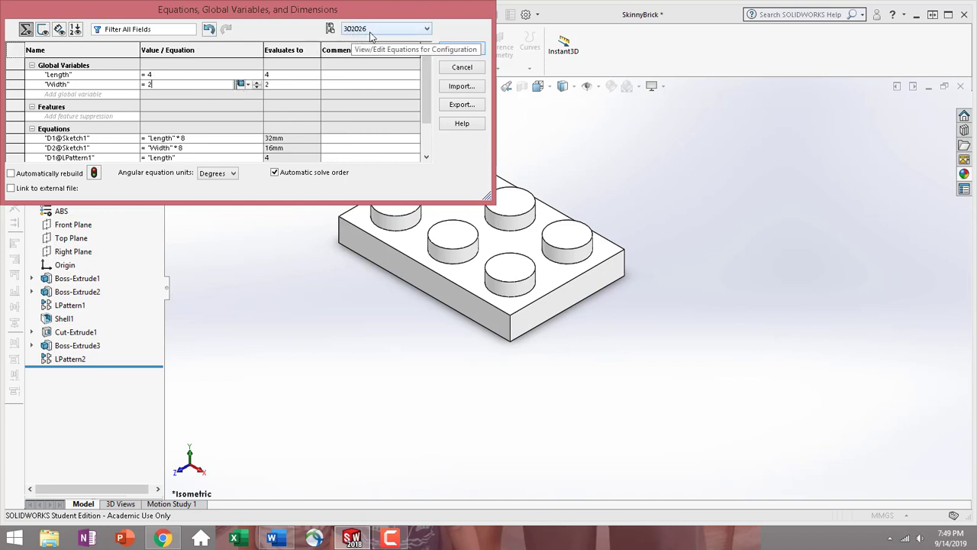
{"action": "left_click", "coordinate": [460, 49]}
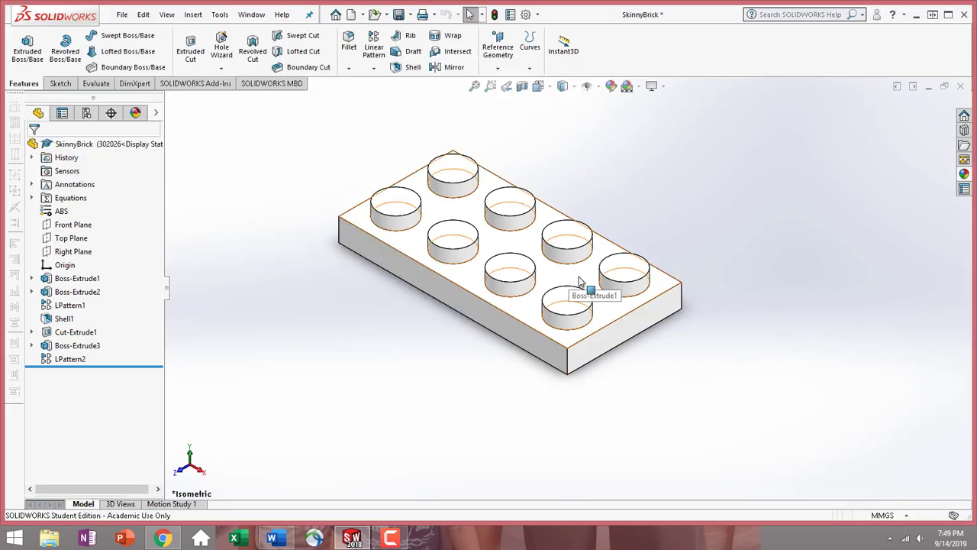
- Colour the whole SkinnyBrick part dark grey (RGB 64, 64, 64) in this display state only
{"action": "left_click", "coordinate": [579, 282]}
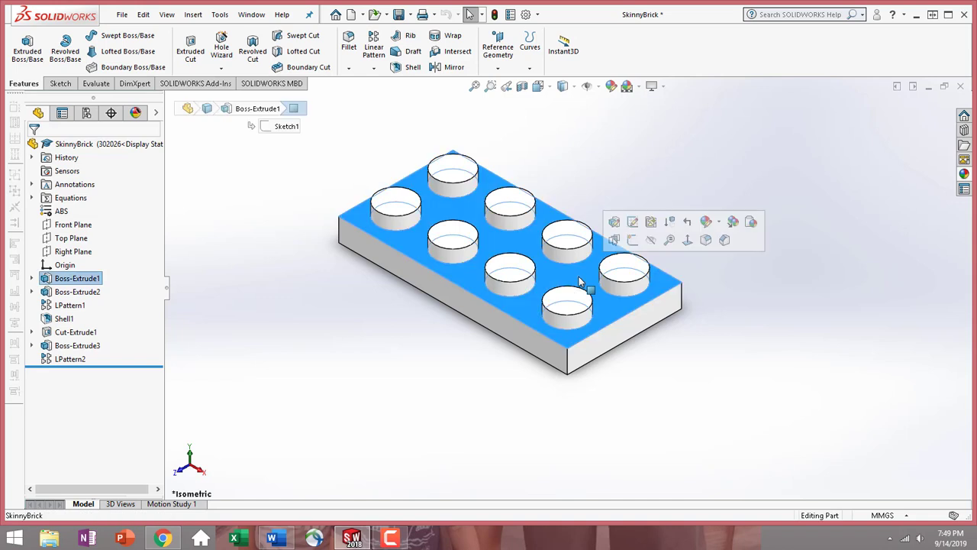
{"action": "left_click", "coordinate": [707, 222]}
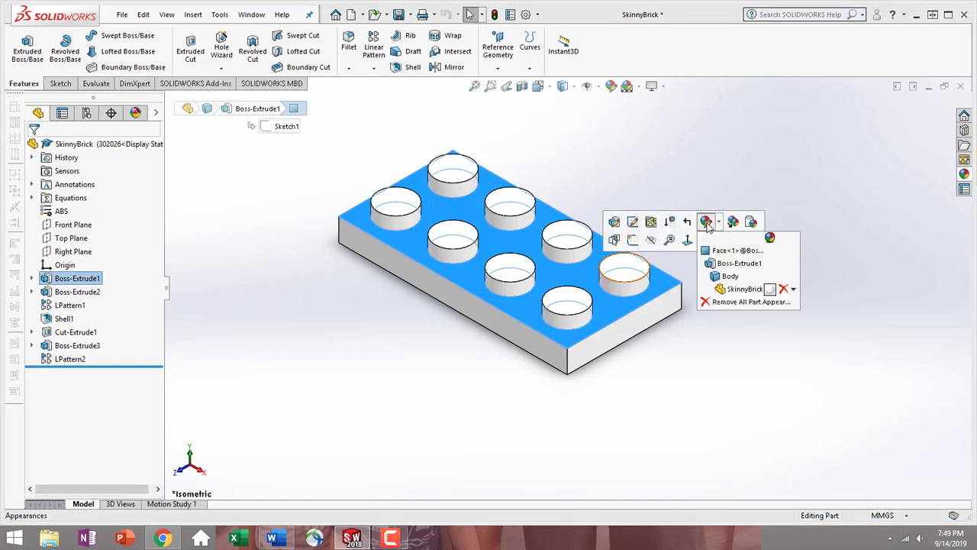
{"action": "left_click", "coordinate": [733, 290]}
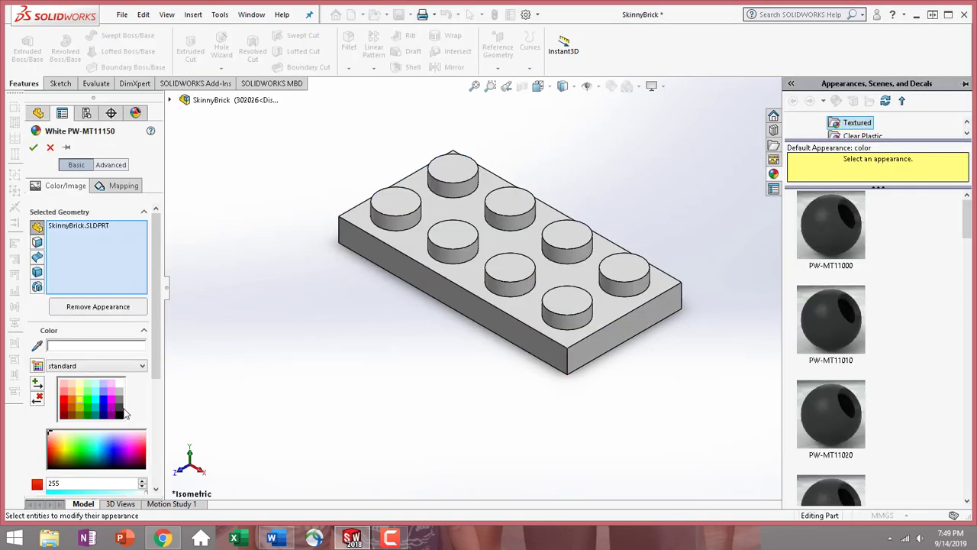
{"action": "left_click", "coordinate": [122, 411]}
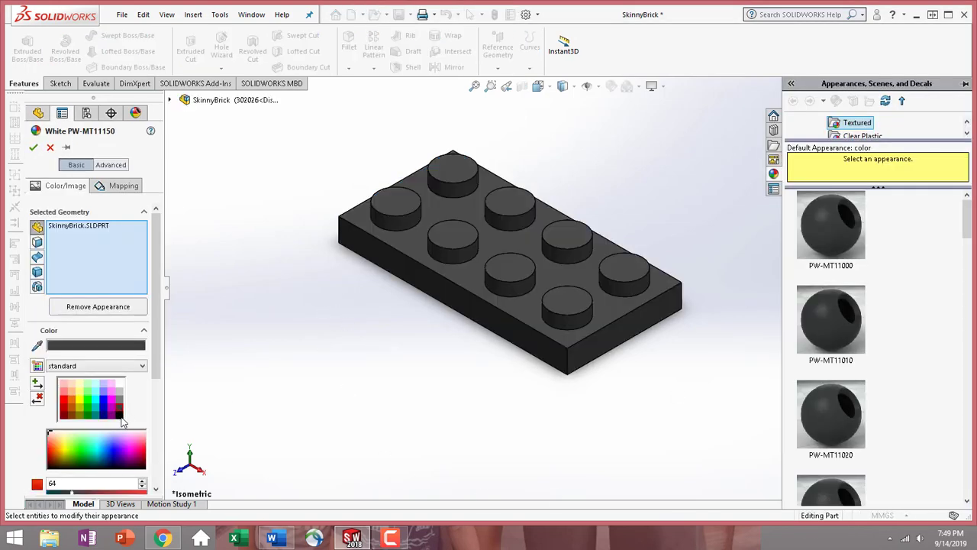
{"action": "left_click", "coordinate": [120, 414]}
{"action": "left_click", "coordinate": [122, 412]}
{"action": "left_click_drag", "start_coordinate": [159, 297], "coordinate": [153, 412]}
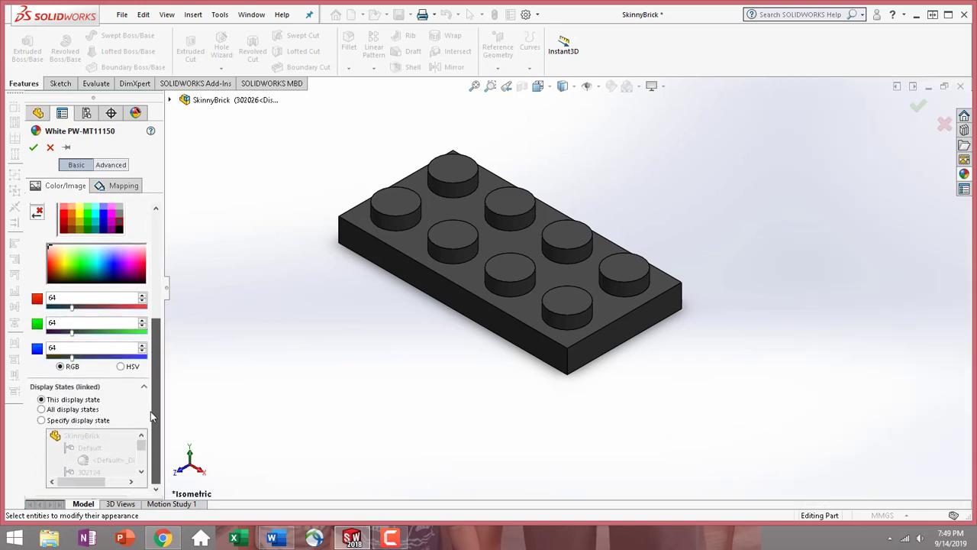
{"action": "left_click", "coordinate": [33, 148]}
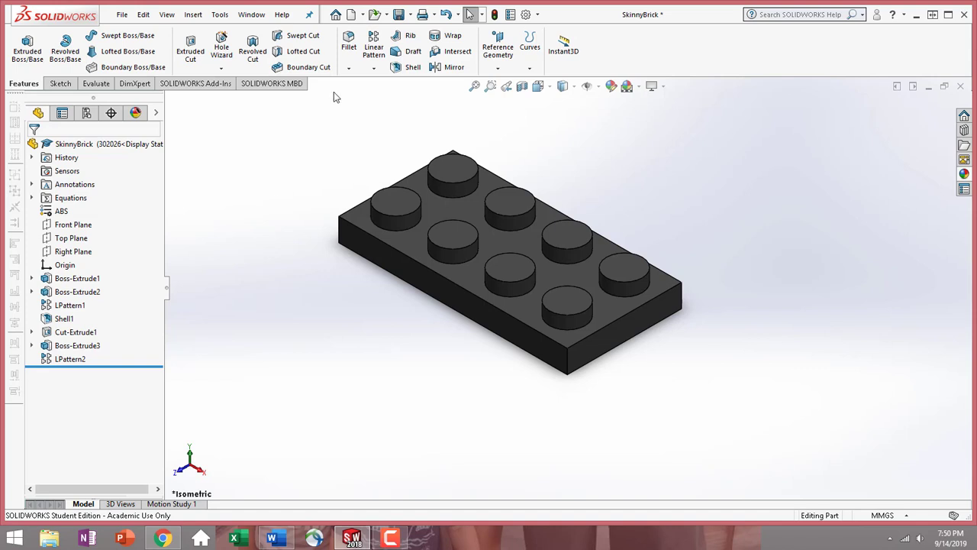
- Show the part's configurations and save the SkinnyBrick file
{"action": "left_click", "coordinate": [87, 114]}
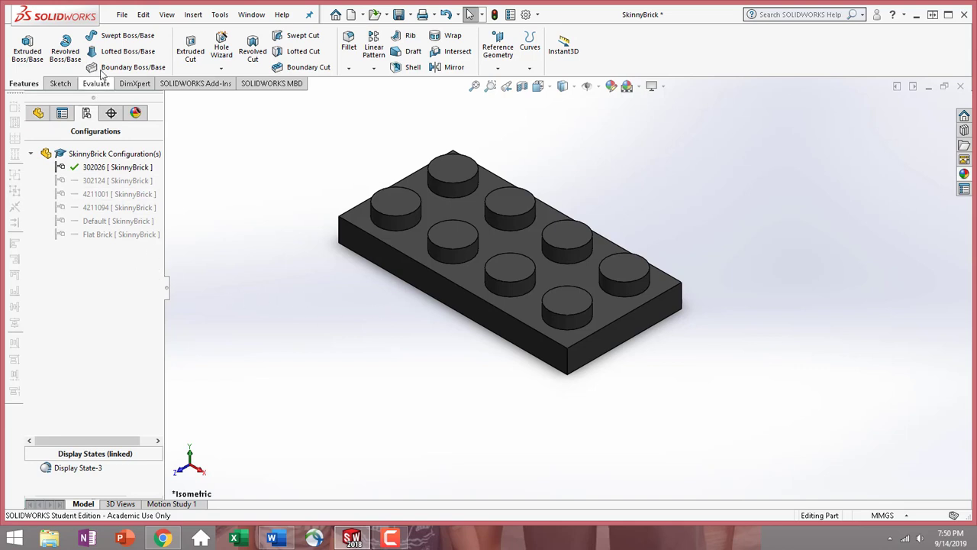
{"action": "left_click", "coordinate": [122, 15]}
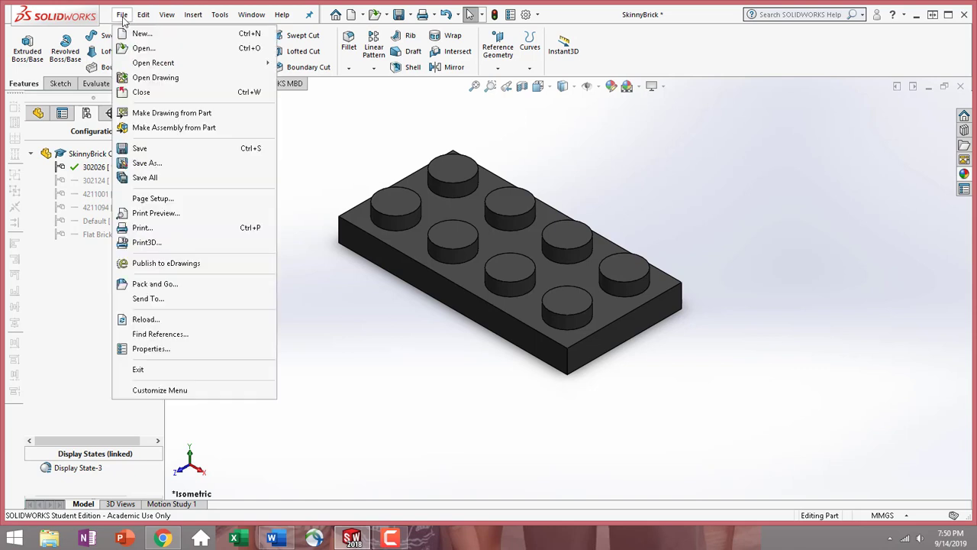
{"action": "left_click", "coordinate": [177, 153]}
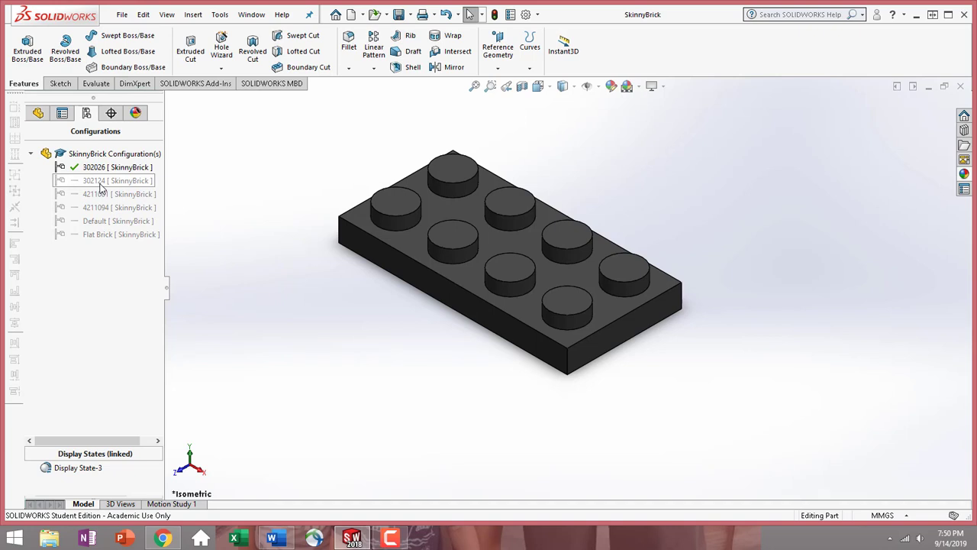
- Activate the 4211094 configuration, set its Length global variable to 2 and apply the equation changes
{"action": "double_click", "coordinate": [142, 213]}
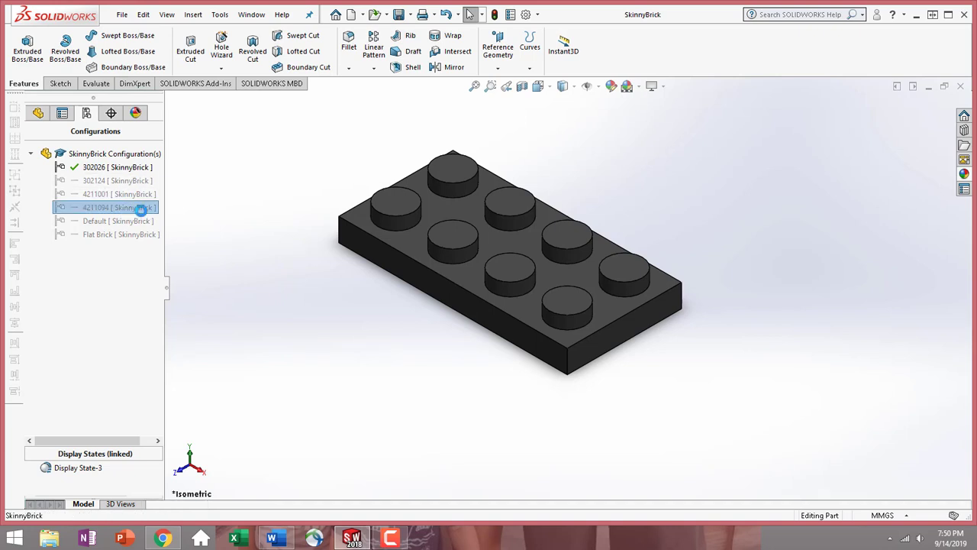
{"action": "left_click", "coordinate": [37, 115]}
{"action": "right_click", "coordinate": [91, 206]}
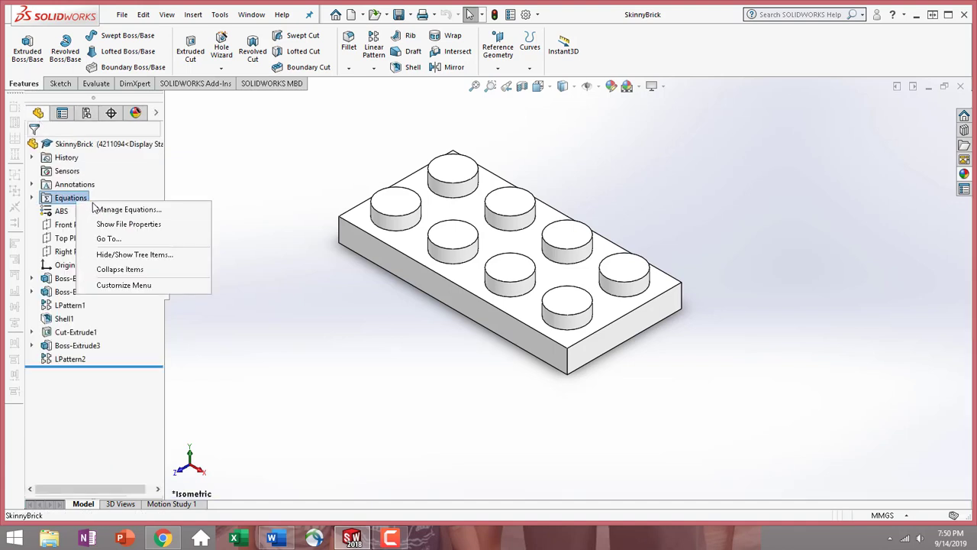
{"action": "left_click", "coordinate": [96, 209]}
{"action": "left_click", "coordinate": [168, 74]}
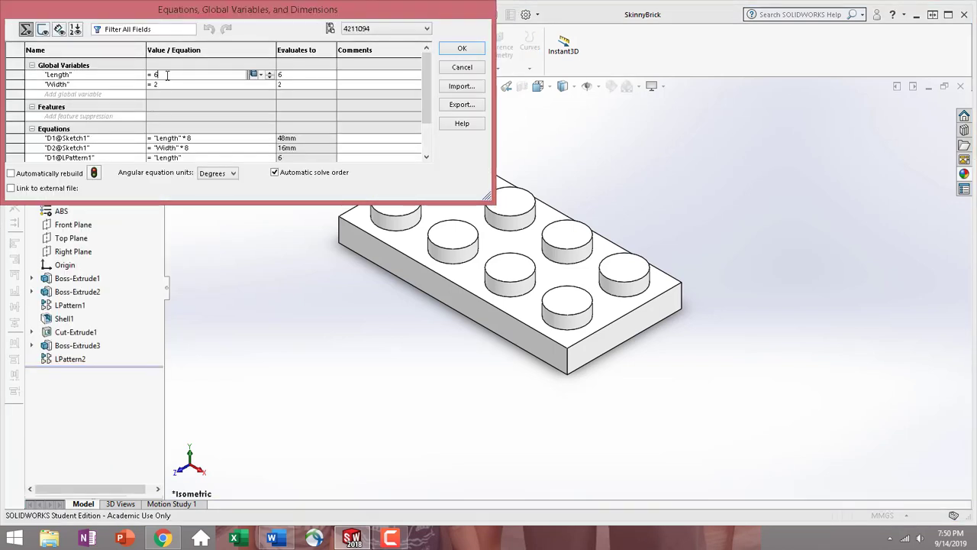
{"action": "key", "text": "BackSpace"}
{"action": "type", "text": "2"}
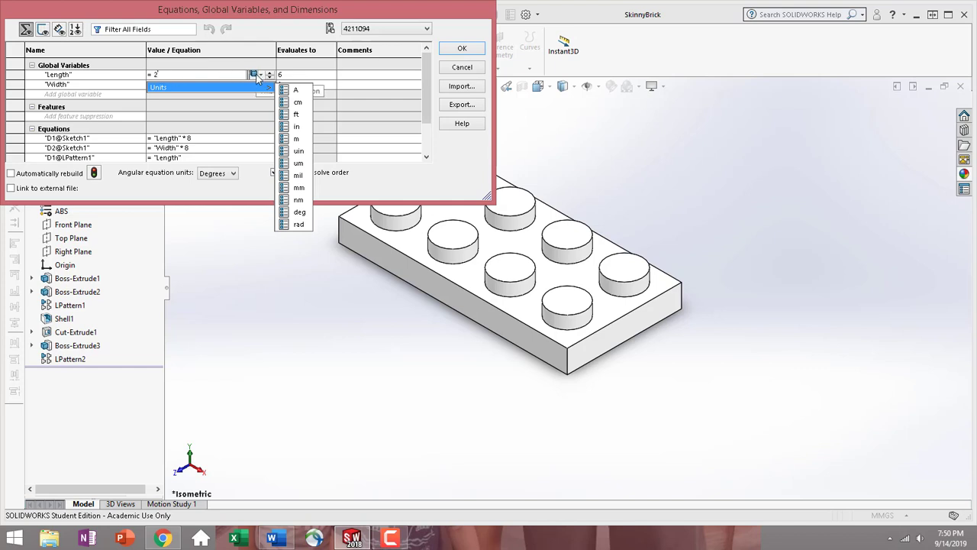
{"action": "left_click", "coordinate": [235, 119]}
{"action": "left_click", "coordinate": [173, 86]}
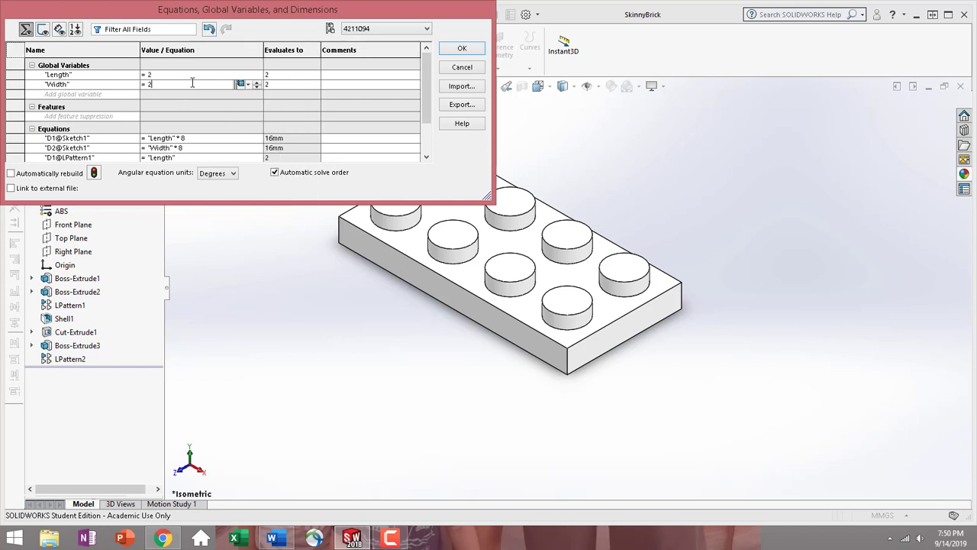
{"action": "left_click", "coordinate": [462, 48]}
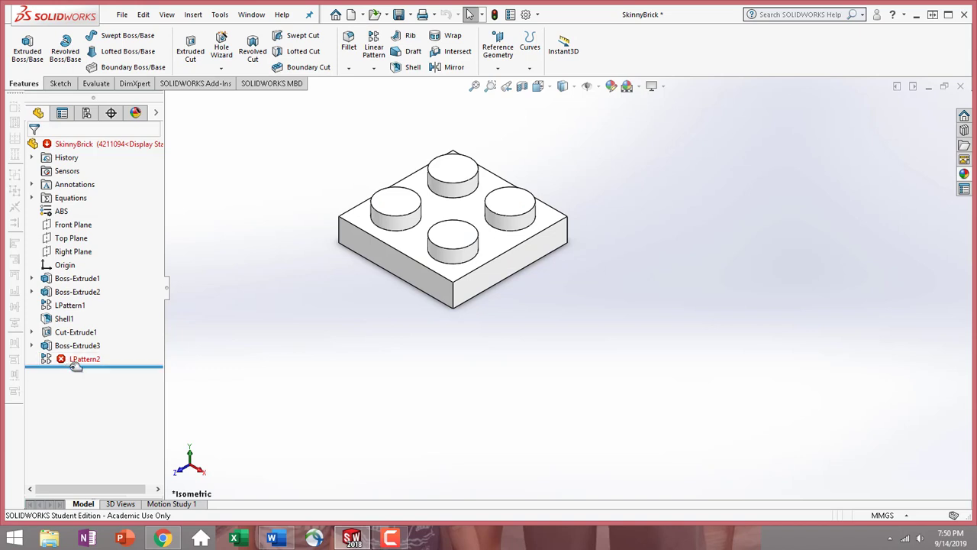
- Suppress the LPattern2 feature in the 4211094 configuration and save the part
{"action": "middle_click_drag", "start_coordinate": [305, 338], "coordinate": [352, 73]}
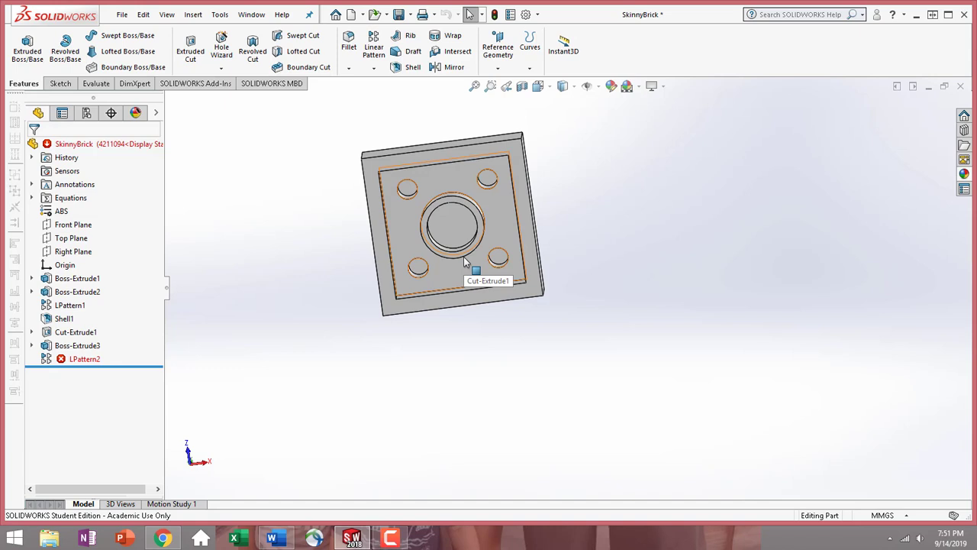
{"action": "left_click", "coordinate": [80, 360]}
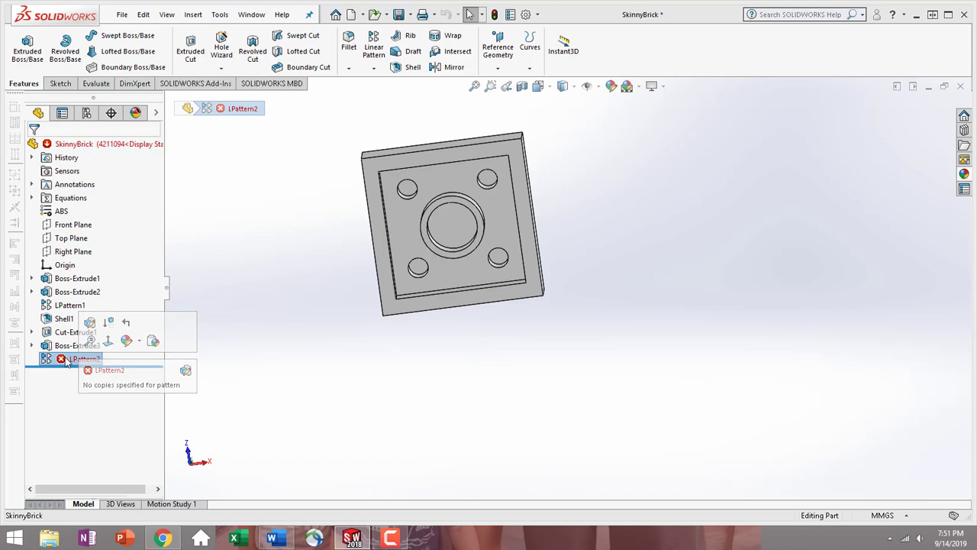
{"action": "left_click", "coordinate": [110, 327]}
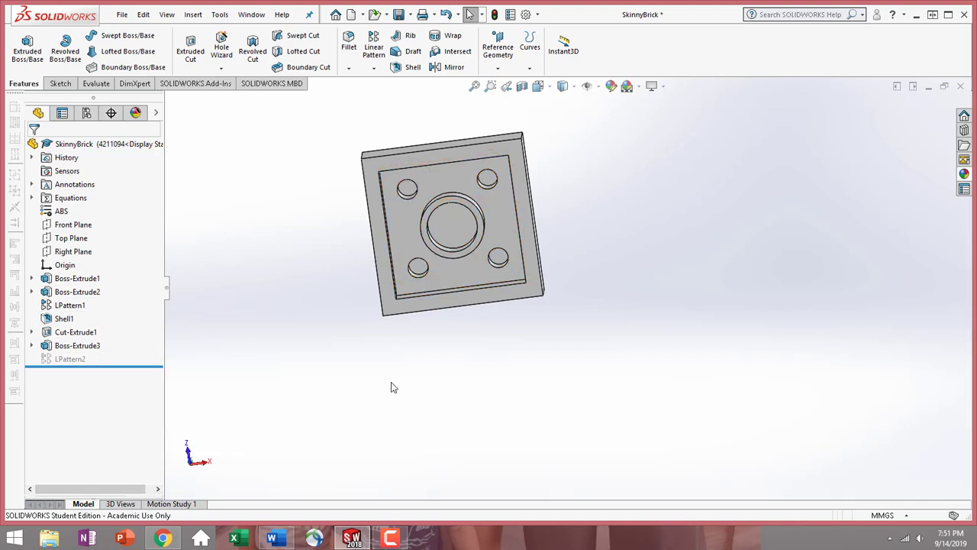
{"action": "middle_click_drag", "start_coordinate": [291, 178], "coordinate": [403, 464]}
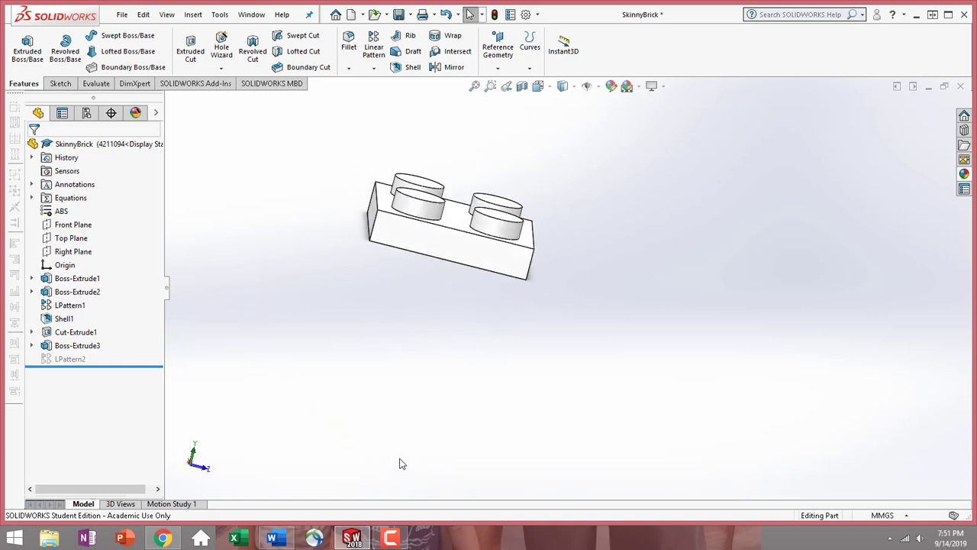
{"action": "left_click", "coordinate": [122, 15]}
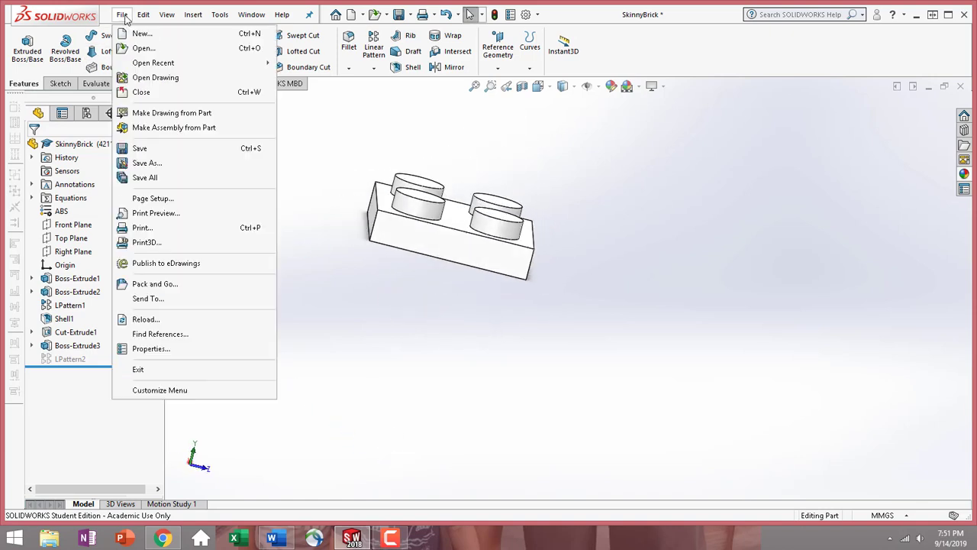
{"action": "left_click", "coordinate": [168, 150]}
- Colour the whole SkinnyBrick part light grey (RGB 192, 192, 192) in this display state only
{"action": "middle_click_drag", "start_coordinate": [449, 291], "coordinate": [464, 243]}
{"action": "left_click", "coordinate": [456, 232]}
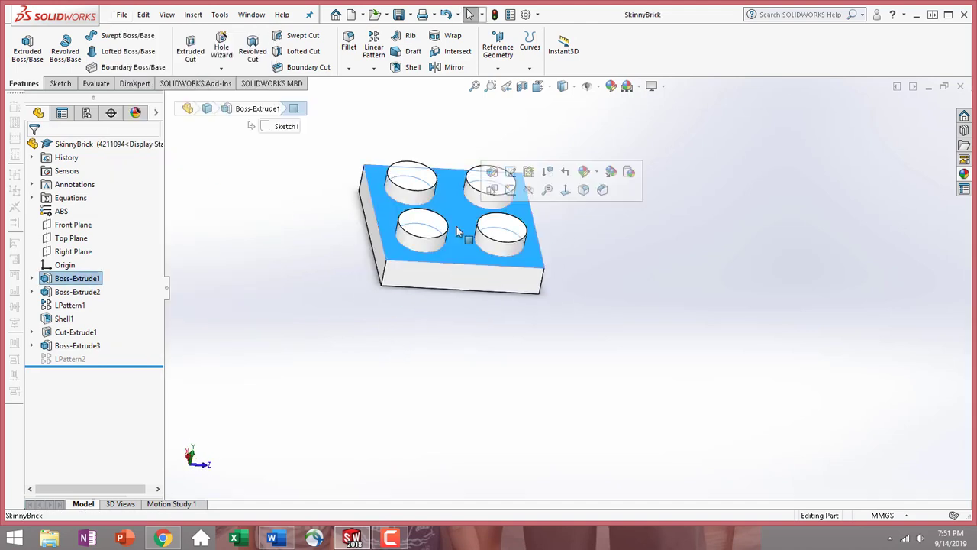
{"action": "left_click", "coordinate": [586, 171]}
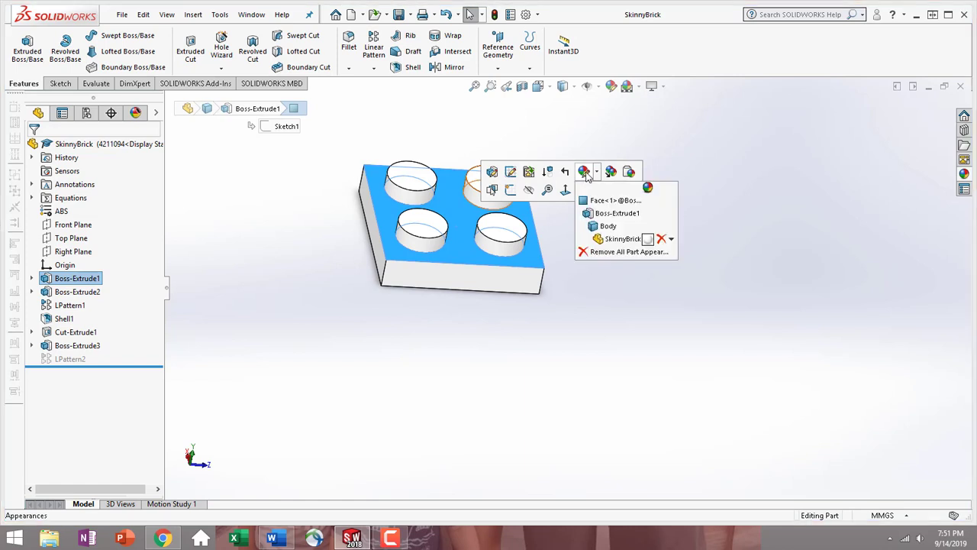
{"action": "left_click", "coordinate": [626, 240]}
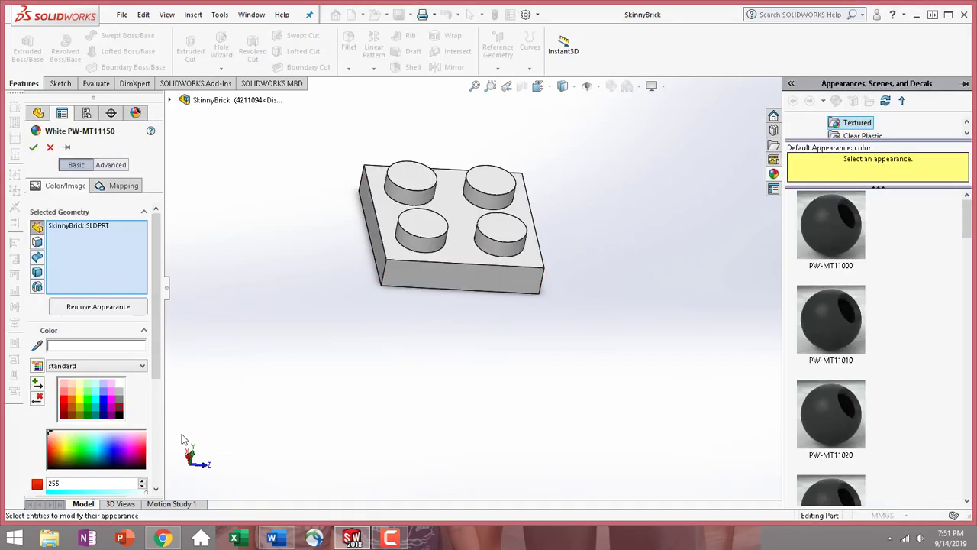
{"action": "left_click", "coordinate": [120, 394]}
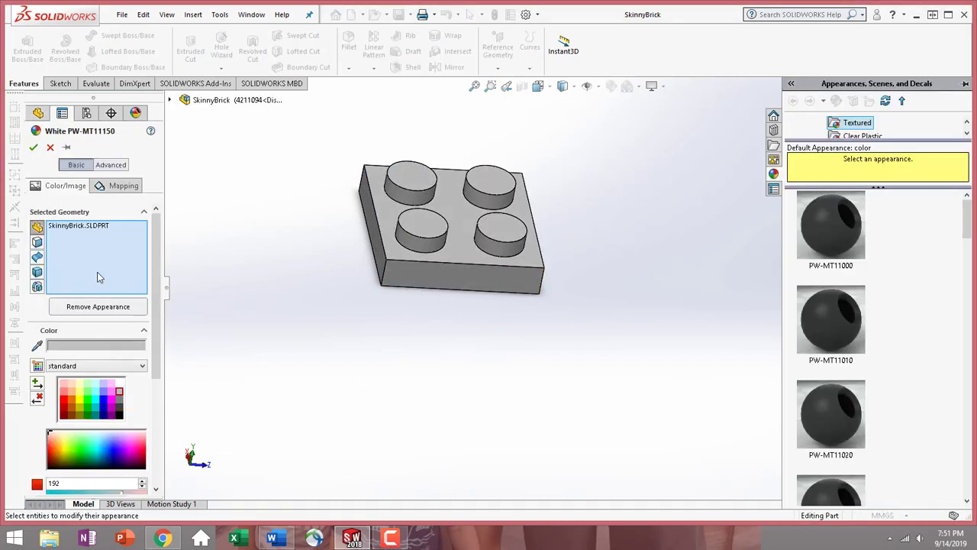
{"action": "scroll", "coordinate": [111, 410], "scroll_direction": "down", "scroll_amount": 5}
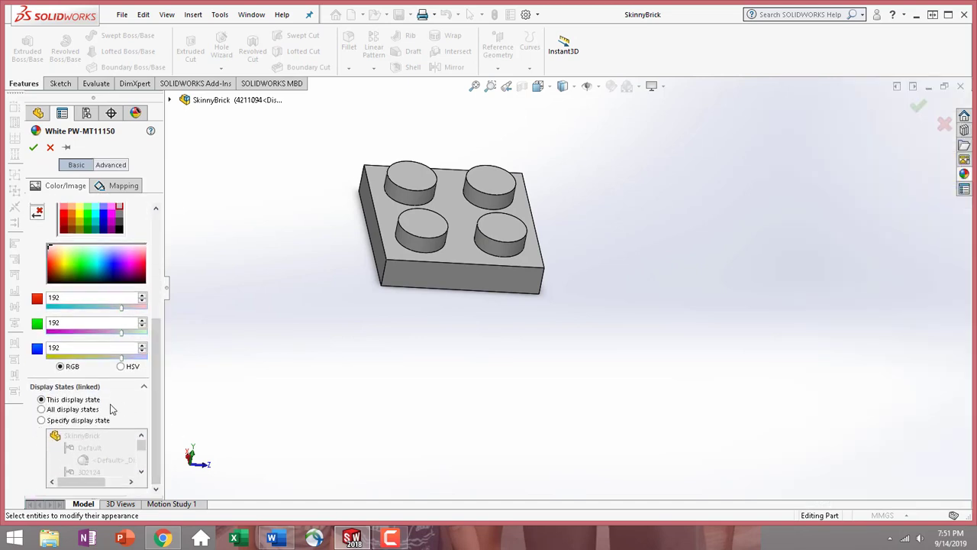
{"action": "left_click", "coordinate": [33, 148]}
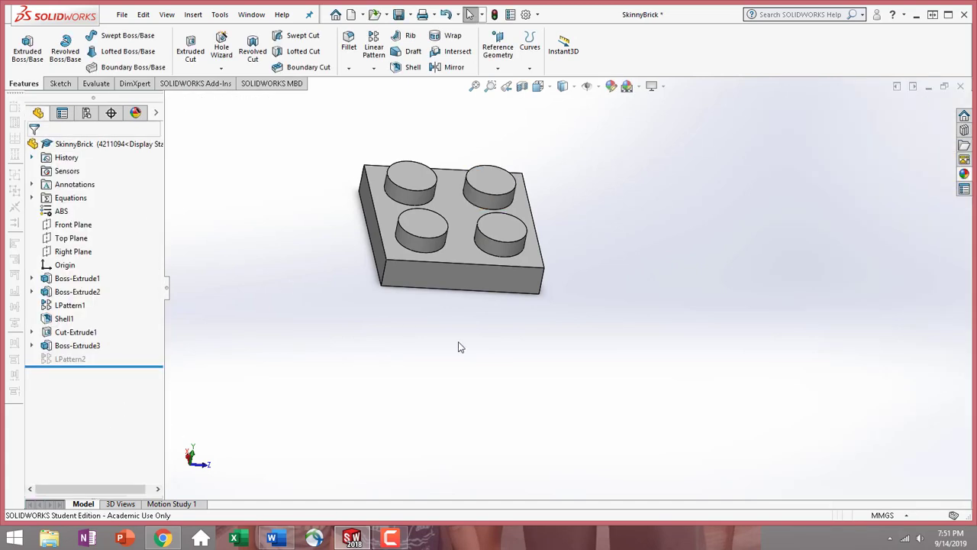
- Activate the 4211001 configuration of the SkinnyBrick part
{"action": "middle_click_drag", "start_coordinate": [557, 371], "coordinate": [151, 277]}
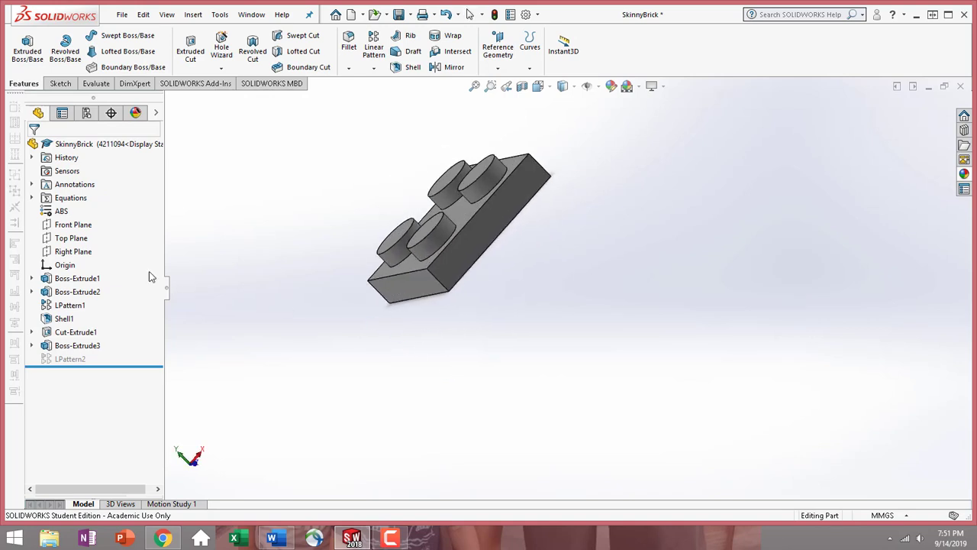
{"action": "left_click", "coordinate": [87, 113]}
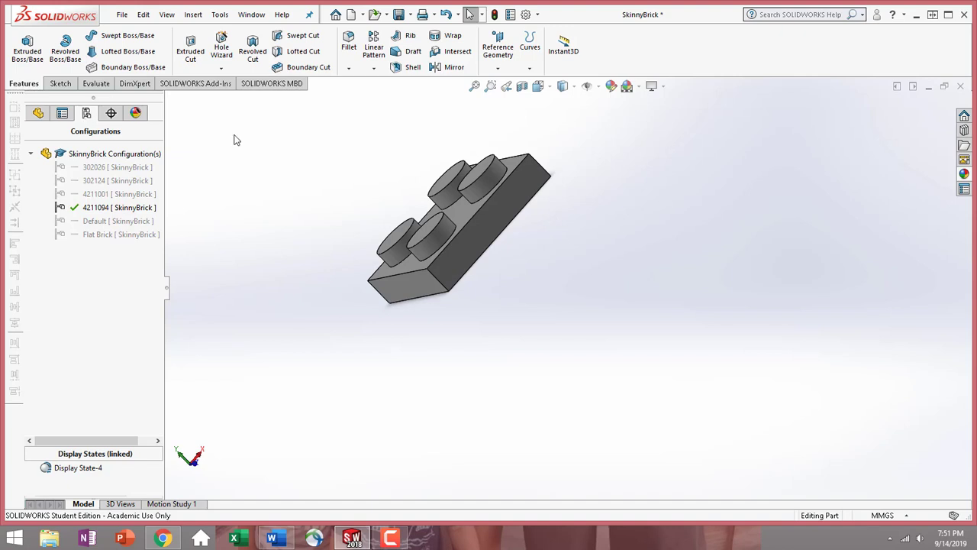
{"action": "double_click", "coordinate": [122, 195]}
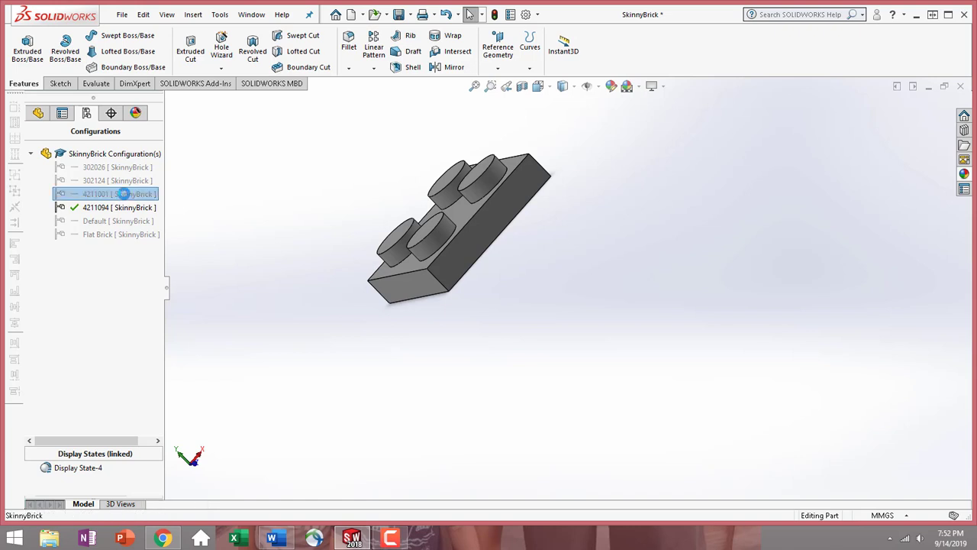
- Open the equations manager for the 4211001 configuration and set the Length global variable to 4
{"action": "left_click", "coordinate": [39, 113]}
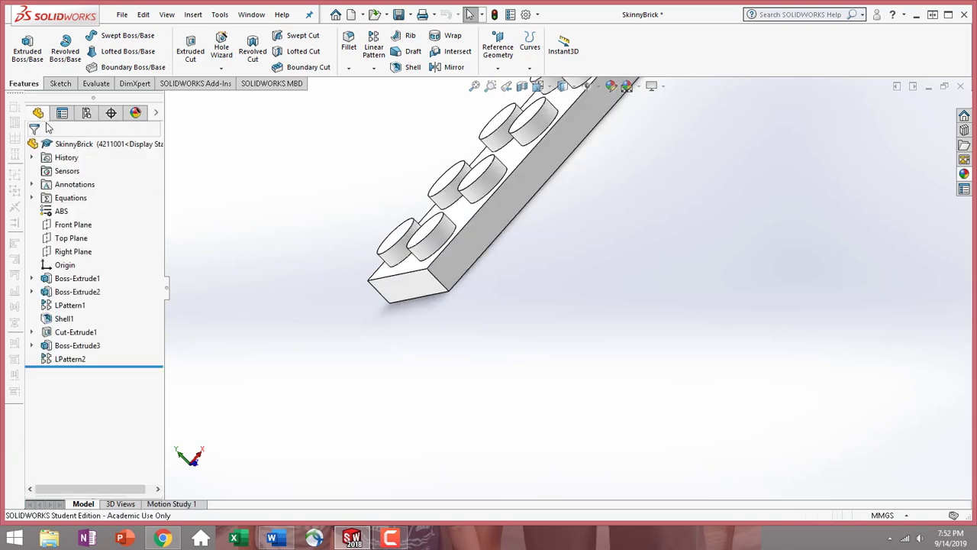
{"action": "right_click", "coordinate": [77, 201]}
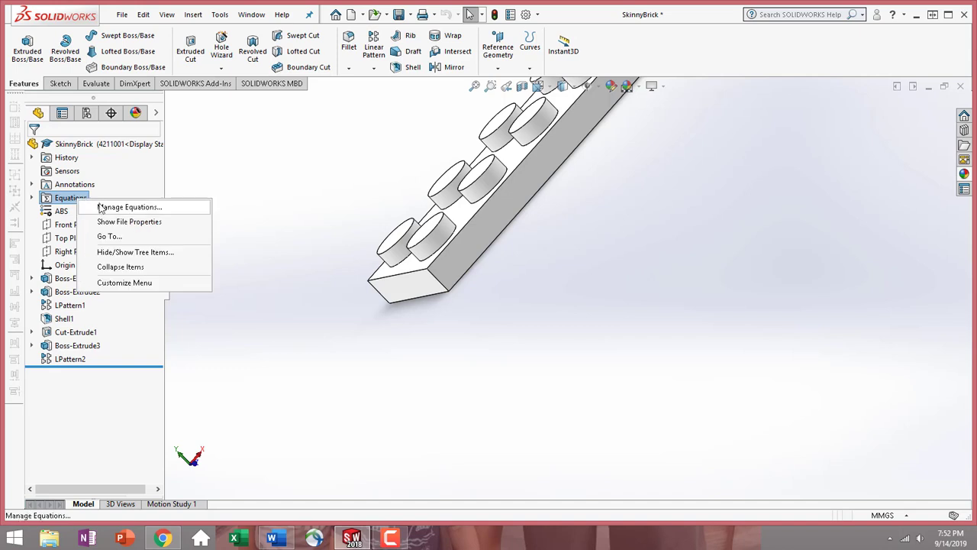
{"action": "left_click", "coordinate": [103, 207]}
{"action": "left_click", "coordinate": [178, 74]}
{"action": "key", "text": "BackSpace"}
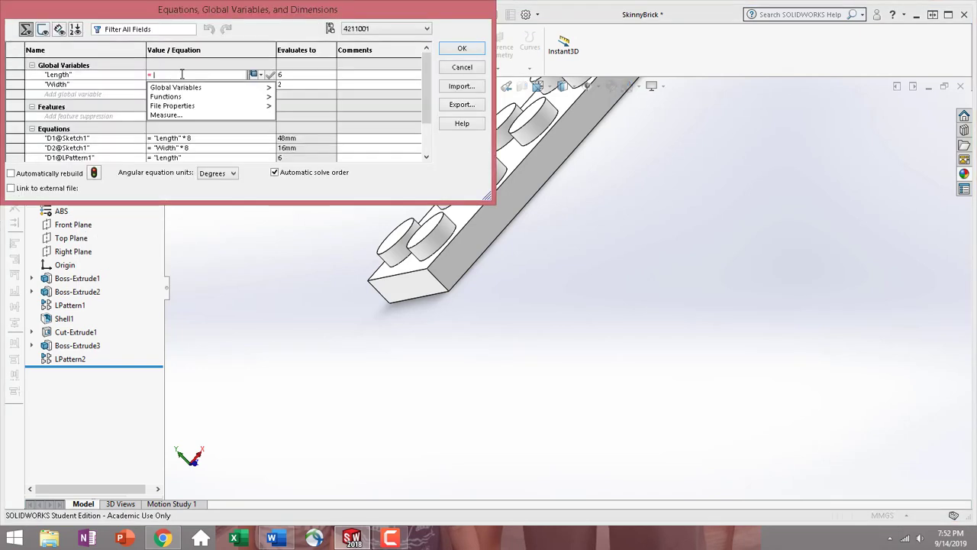
{"action": "type", "text": "4"}
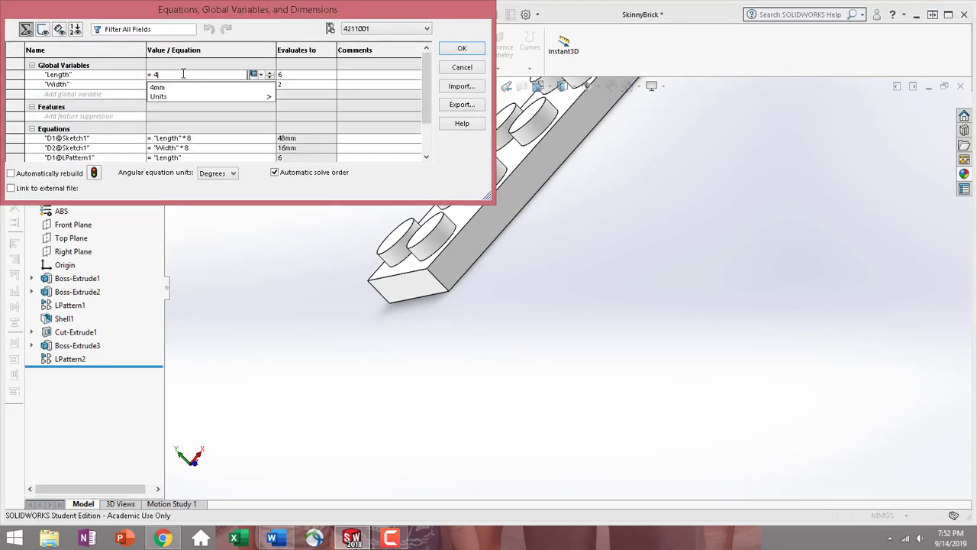
{"action": "left_click", "coordinate": [261, 75]}
{"action": "left_click", "coordinate": [269, 91]}
- Set the Width global variable to 1 and apply the equation changes, continuing past the Sketch5 error
{"action": "left_click", "coordinate": [191, 84]}
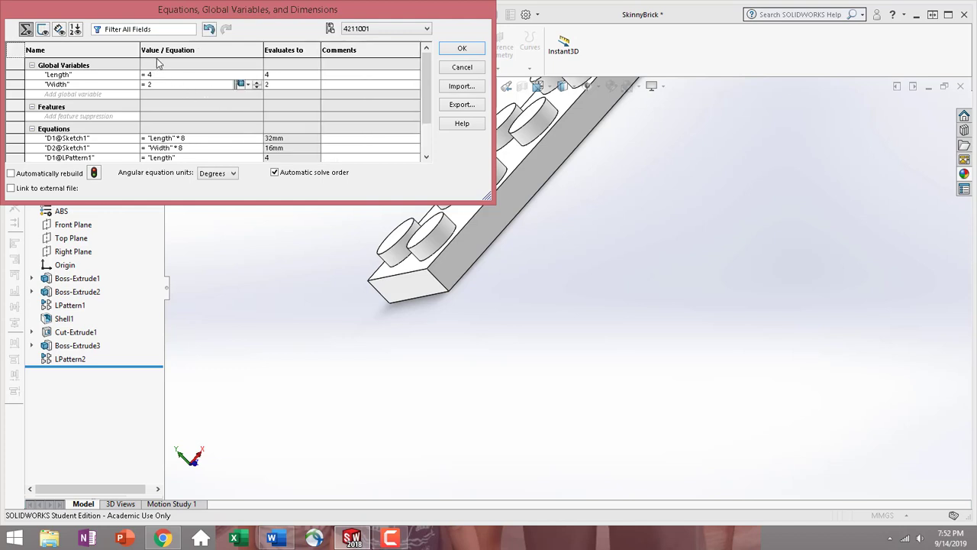
{"action": "key", "text": "BackSpace"}
{"action": "type", "text": "1"}
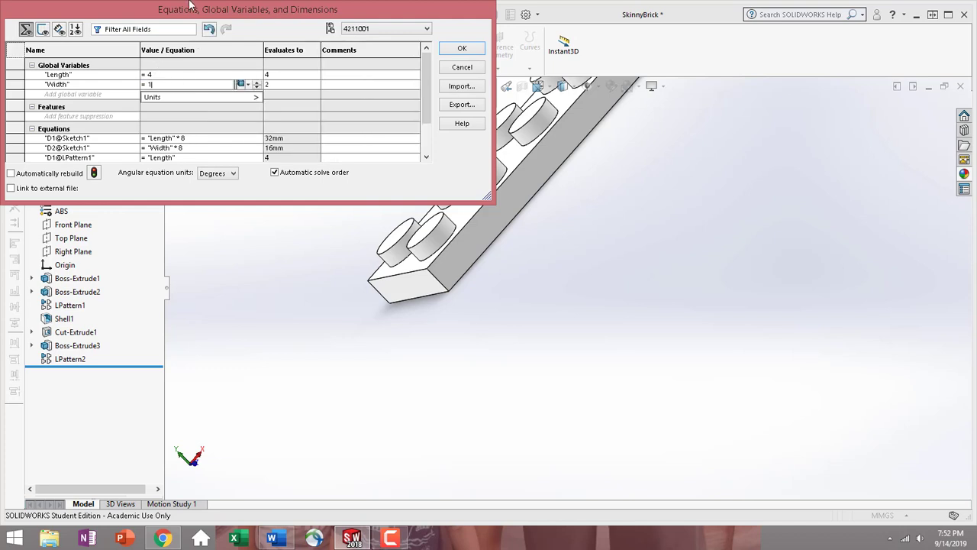
{"action": "left_click", "coordinate": [463, 49]}
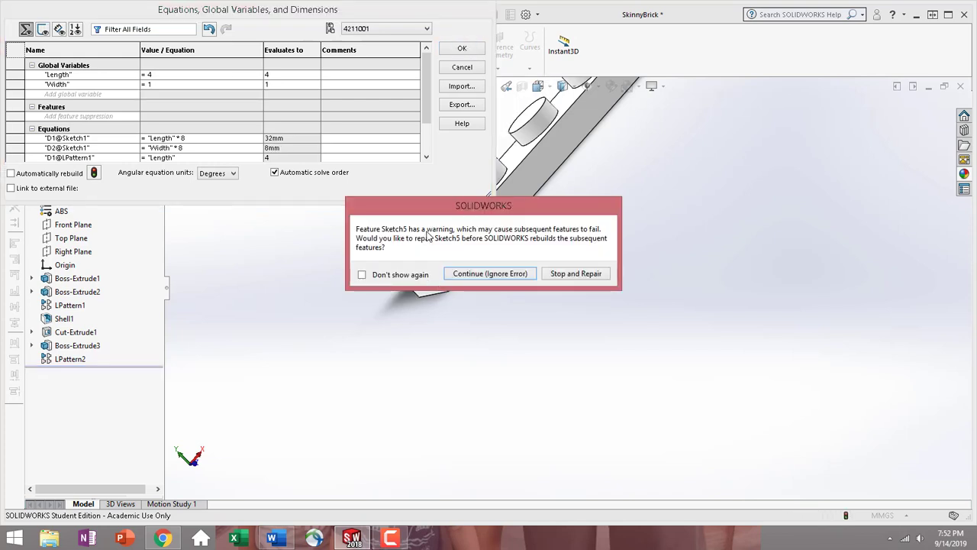
{"action": "left_click", "coordinate": [474, 274]}
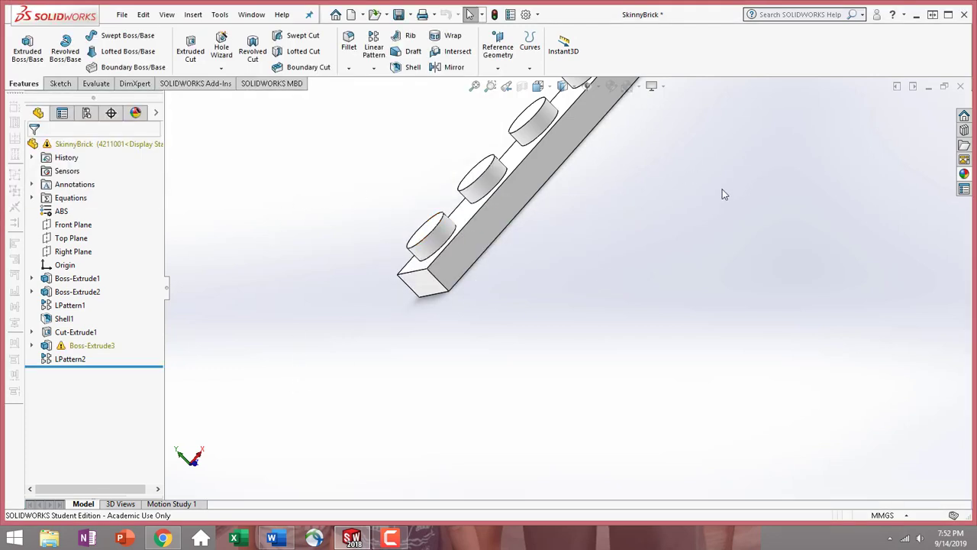
- Suppress the LPattern2 feature in the 4211001 configuration
{"action": "scroll", "coordinate": [725, 194], "scroll_direction": "up", "scroll_amount": 5}
{"action": "middle_click_drag", "start_coordinate": [693, 198], "coordinate": [559, 190]}
{"action": "scroll", "coordinate": [569, 210], "scroll_direction": "down", "scroll_amount": 3}
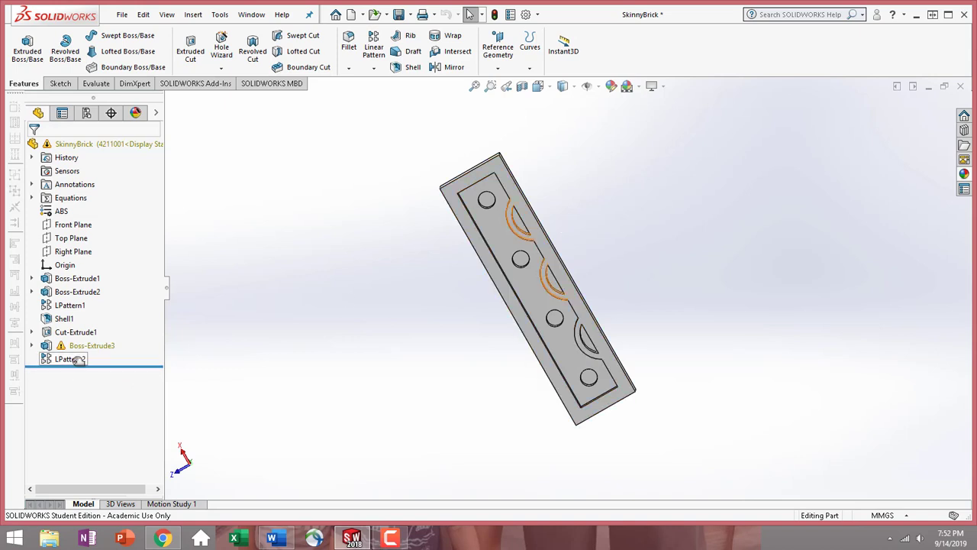
{"action": "middle_click_drag", "start_coordinate": [387, 319], "coordinate": [441, 291]}
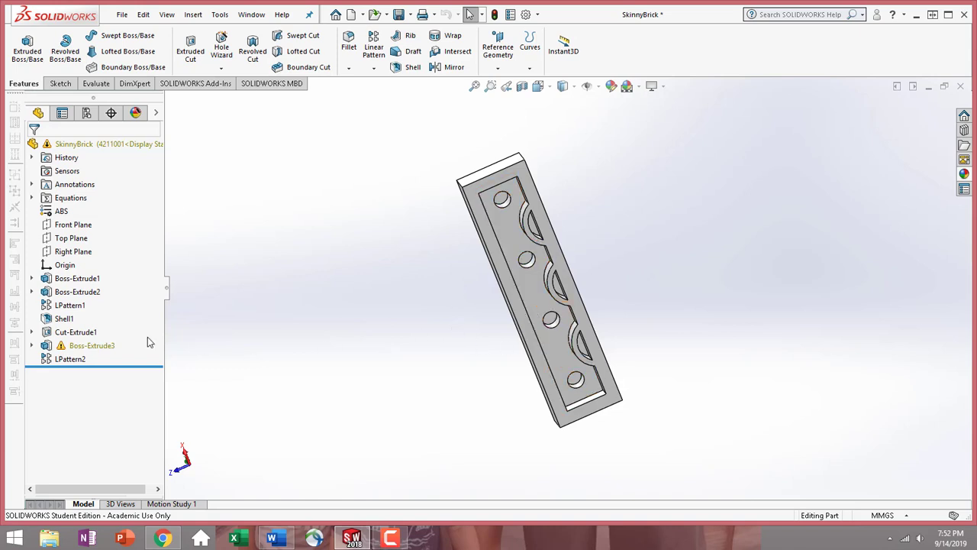
{"action": "left_click", "coordinate": [72, 360]}
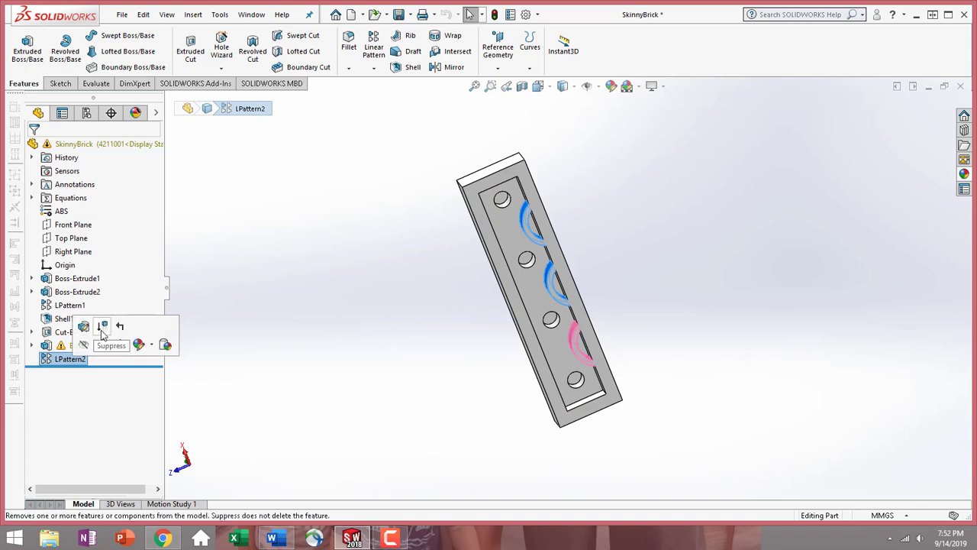
{"action": "left_click", "coordinate": [103, 333]}
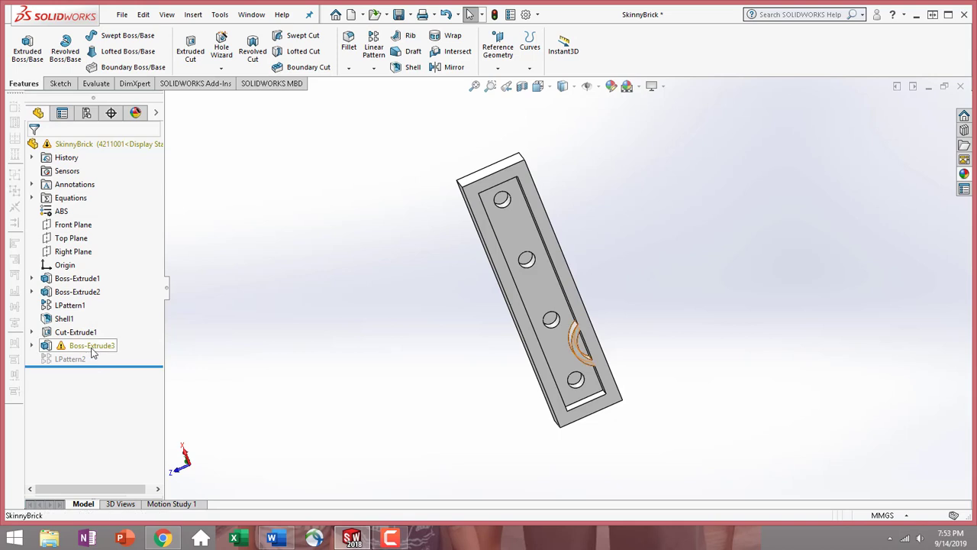
- Suppress the Boss-Extrude3 feature in the 4211001 configuration
{"action": "left_click", "coordinate": [76, 347]}
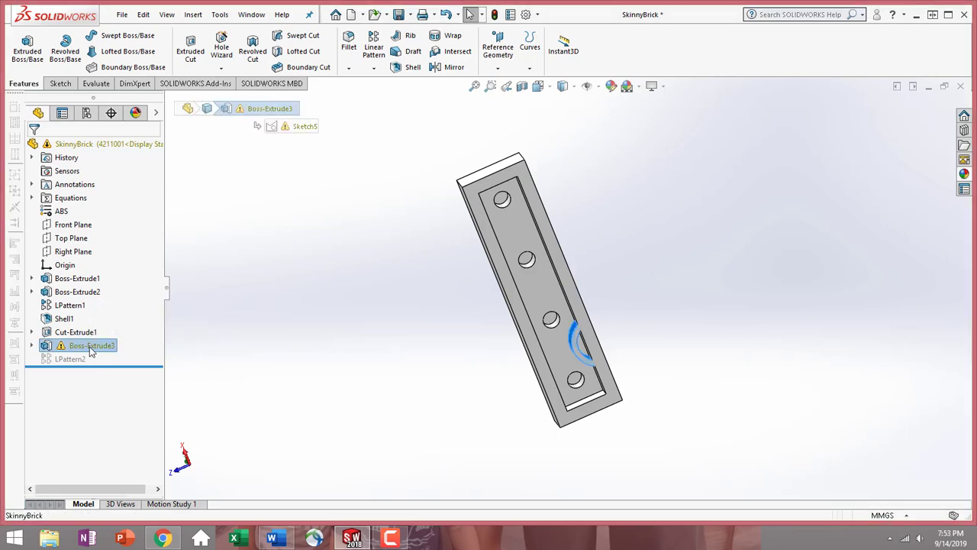
{"action": "left_click", "coordinate": [90, 347]}
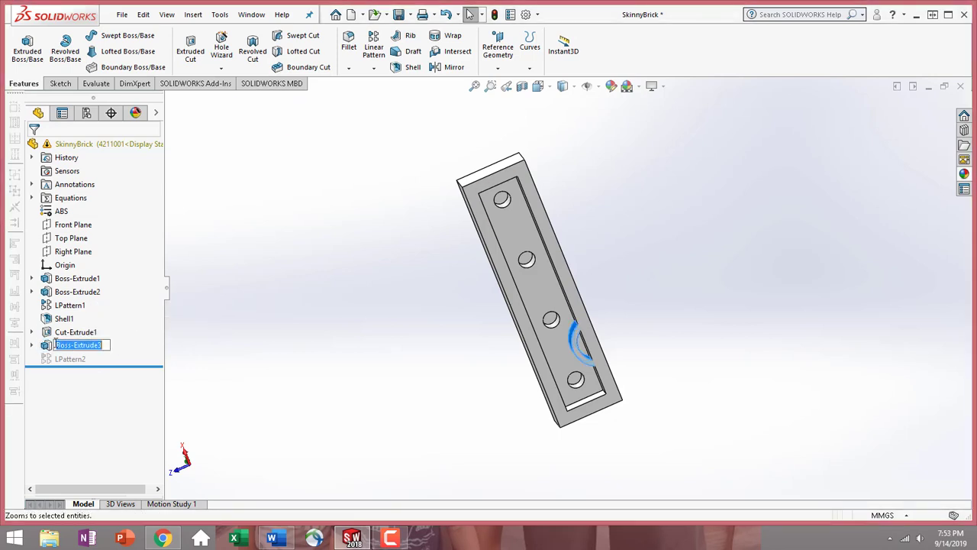
{"action": "key", "text": "Return"}
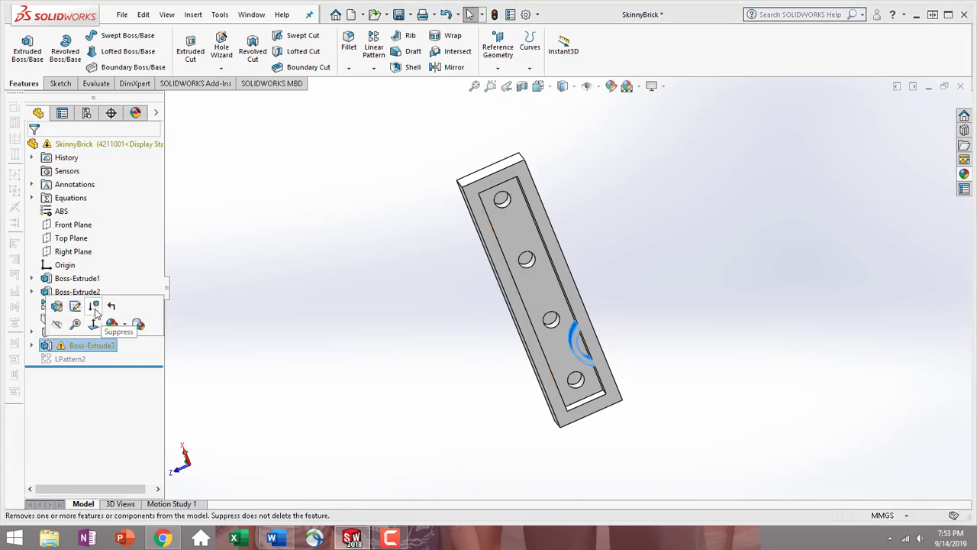
{"action": "left_click", "coordinate": [95, 313]}
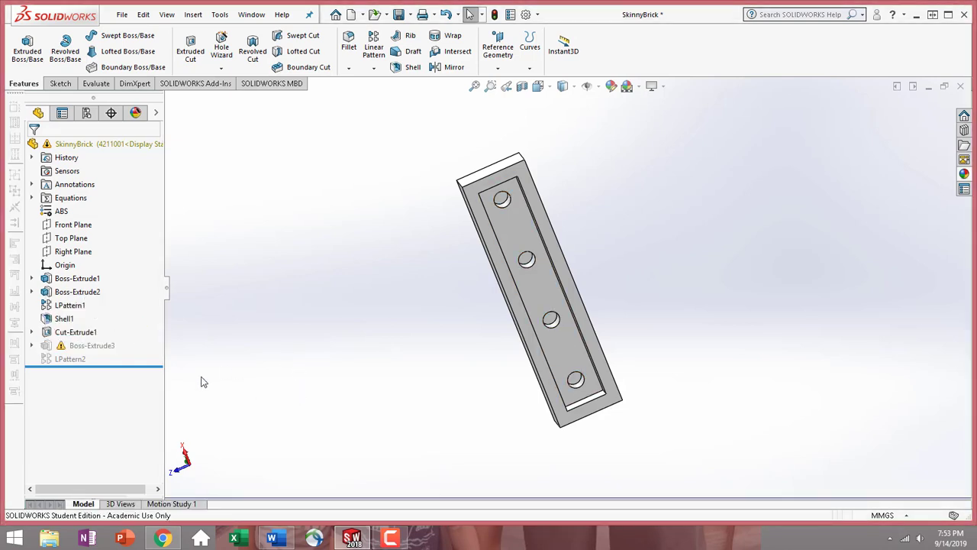
- Suppress Sketch5 beneath the Boss-Extrude3 feature
{"action": "left_click", "coordinate": [32, 346]}
{"action": "mouse_move", "coordinate": [109, 368]}
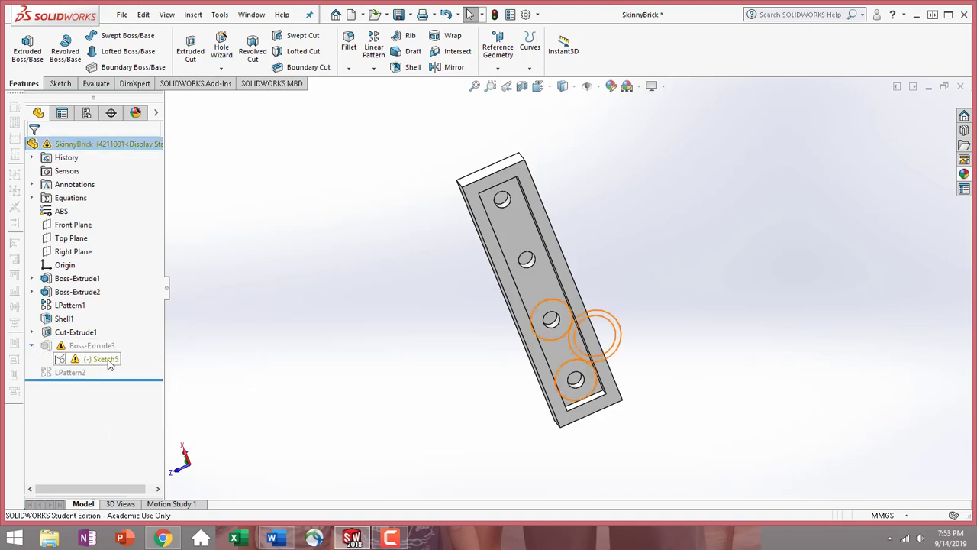
{"action": "left_click", "coordinate": [78, 362]}
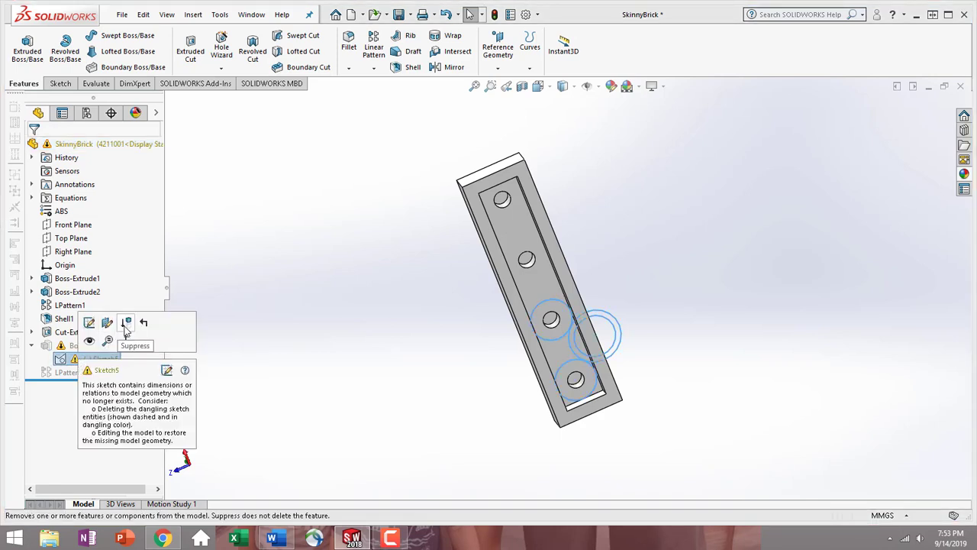
{"action": "left_click", "coordinate": [126, 323]}
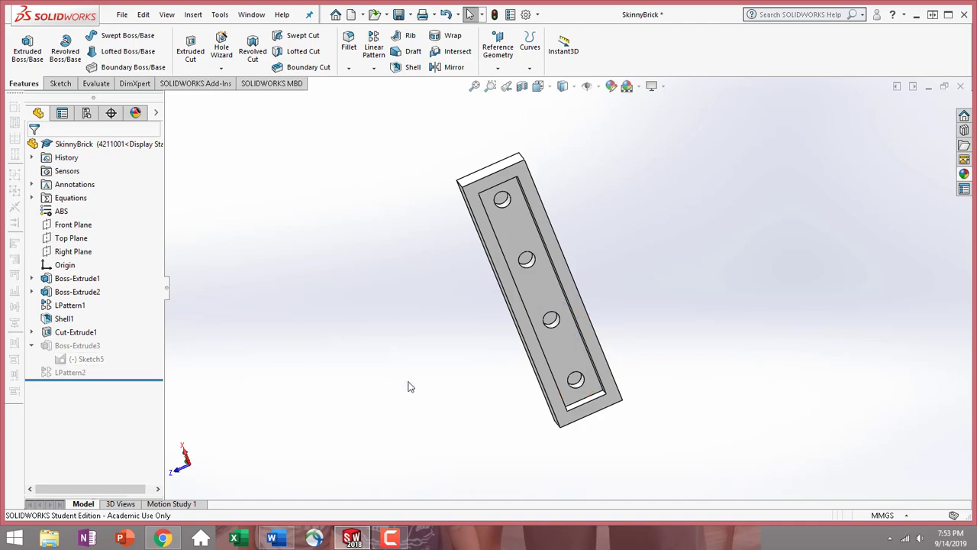
- On the brick's recessed underside face, sketch a circle of about 1.69 mm radius midway between the first two round holes
{"action": "middle_click_drag", "start_coordinate": [403, 362], "coordinate": [716, 145]}
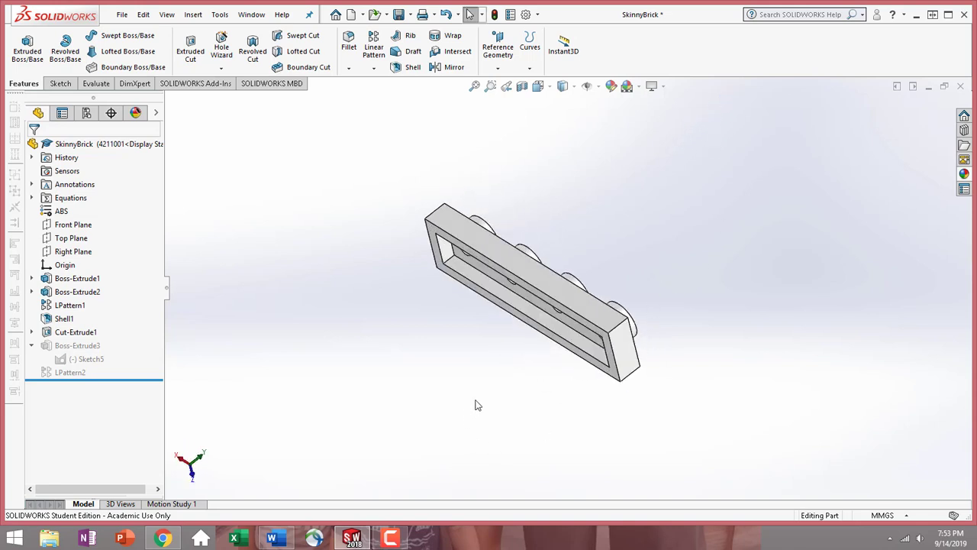
{"action": "middle_click_drag", "start_coordinate": [475, 405], "coordinate": [477, 279]}
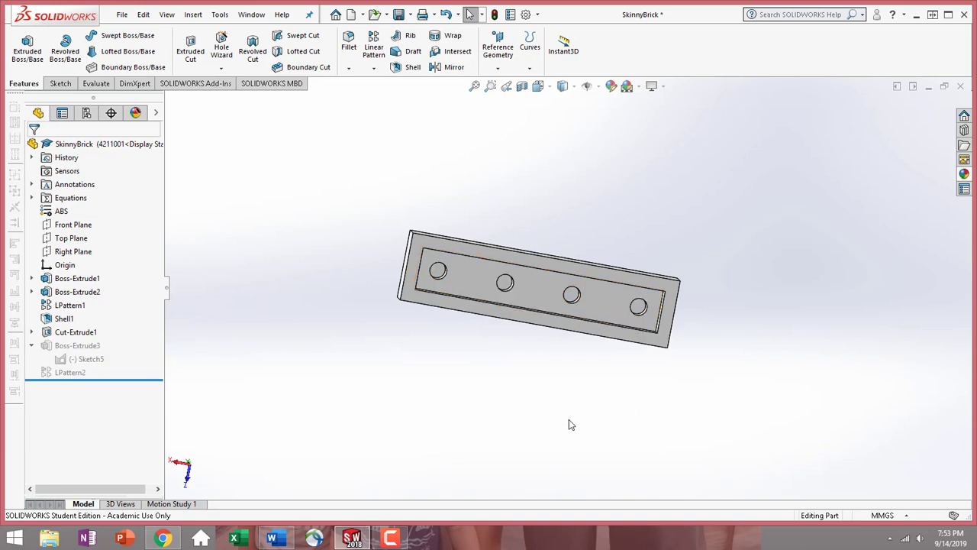
{"action": "left_click", "coordinate": [539, 293]}
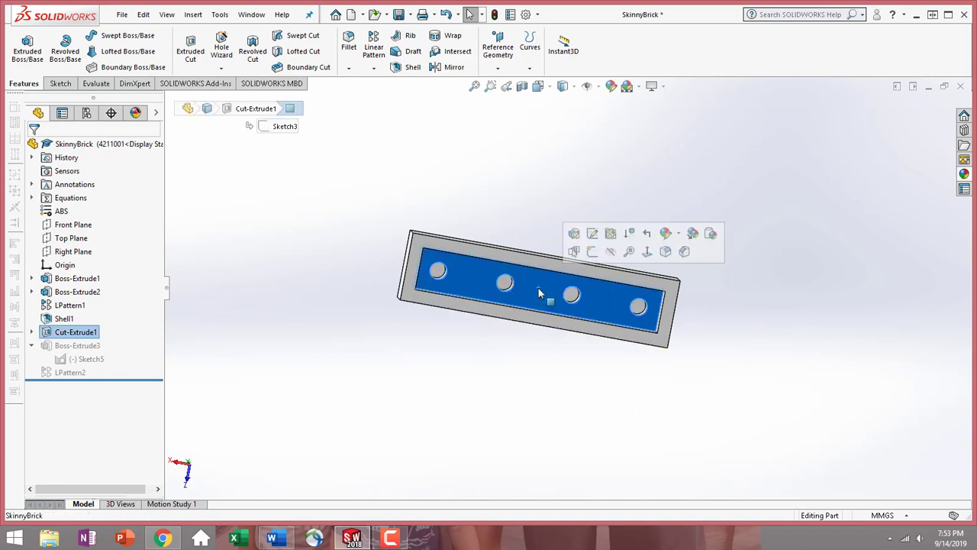
{"action": "left_click", "coordinate": [647, 252]}
{"action": "mouse_move", "coordinate": [522, 320]}
{"action": "middle_mouse_down"}
{"action": "mouse_move", "coordinate": [502, 323]}
{"action": "mouse_move", "coordinate": [523, 322]}
{"action": "middle_mouse_up"}
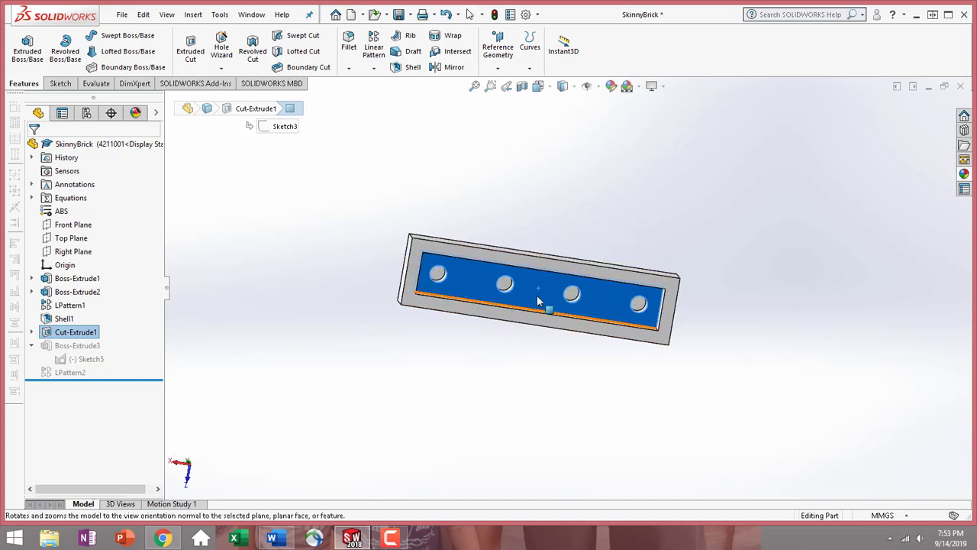
{"action": "left_click", "coordinate": [539, 292]}
{"action": "left_click", "coordinate": [648, 252]}
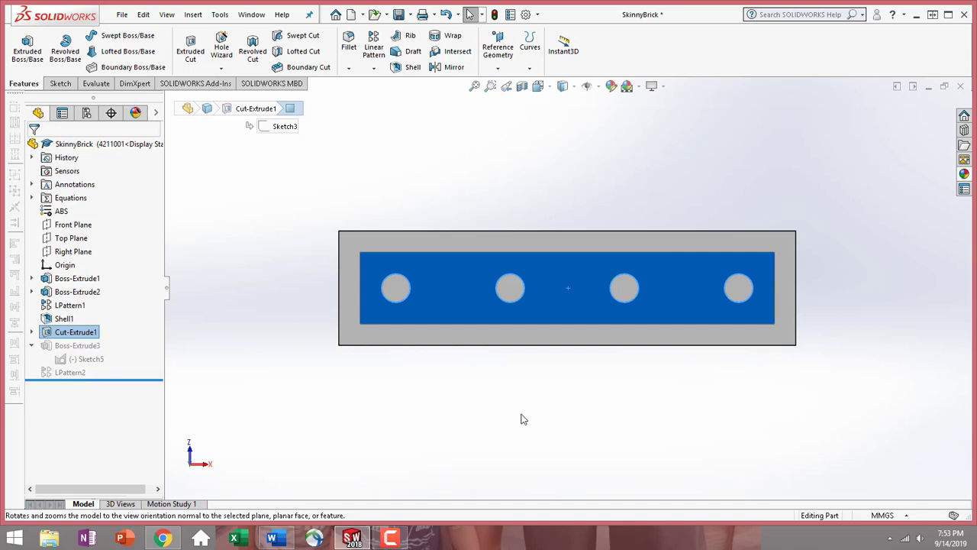
{"action": "left_click", "coordinate": [61, 85]}
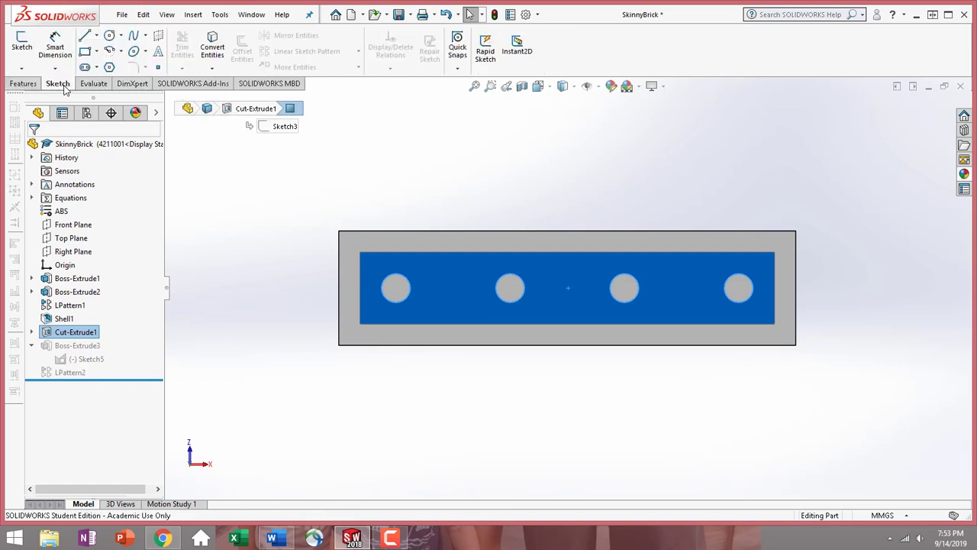
{"action": "left_click", "coordinate": [110, 38]}
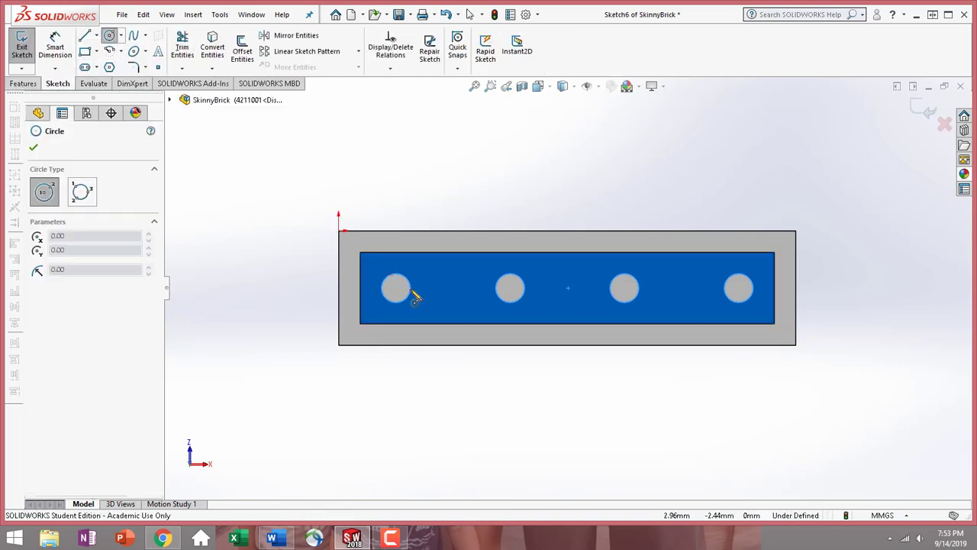
{"action": "left_click", "coordinate": [452, 288]}
{"action": "left_click", "coordinate": [469, 305]}
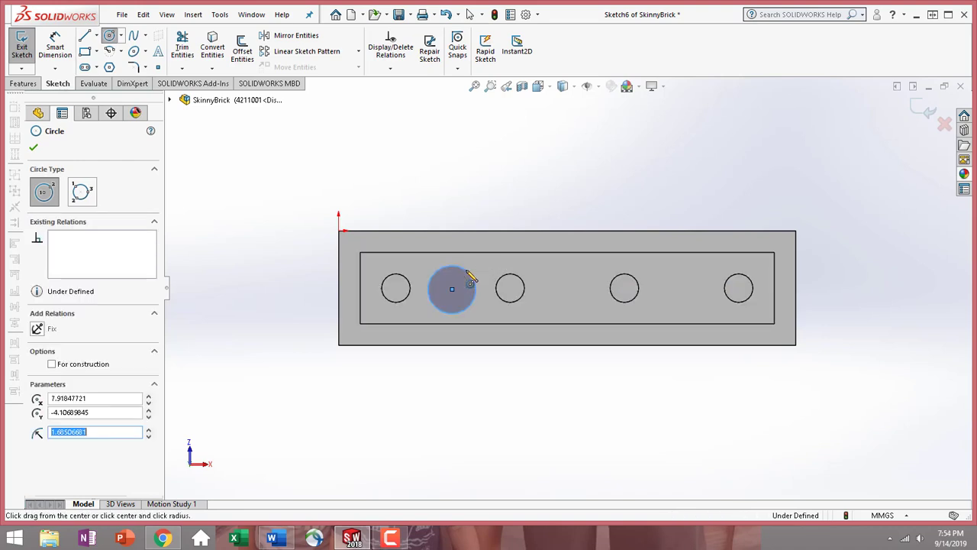
- Sketch a smaller concentric circle of about 1.17 mm radius inside the first one and end the Circle tool
{"action": "left_click", "coordinate": [452, 289]}
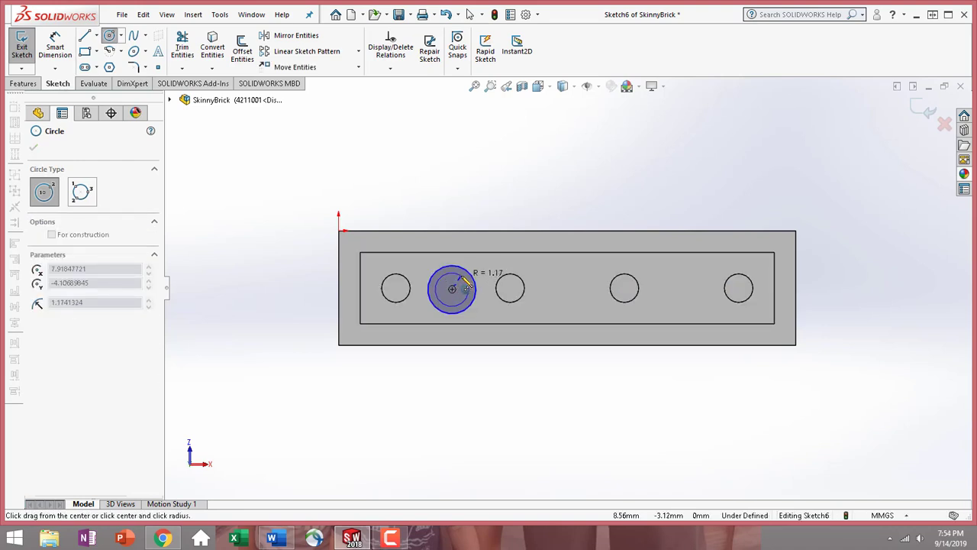
{"action": "left_click", "coordinate": [468, 282]}
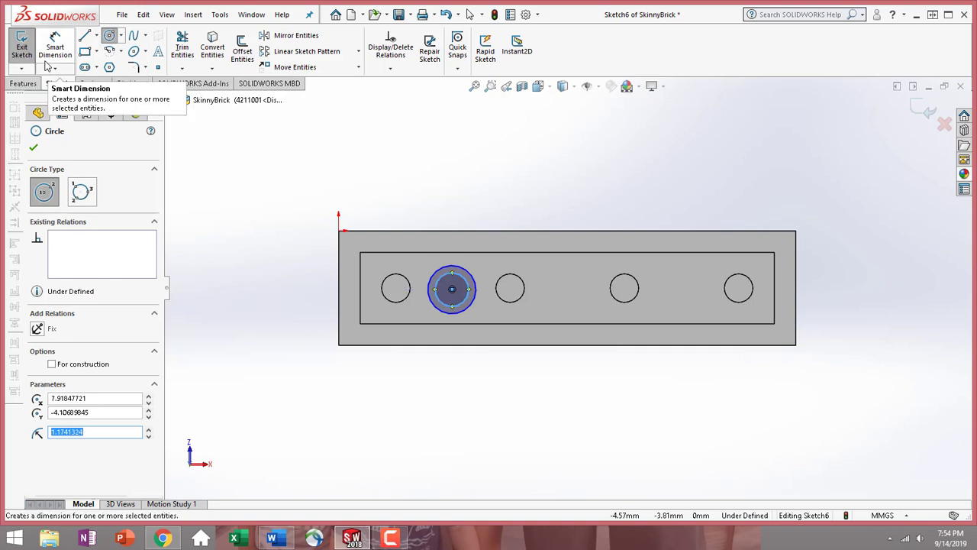
{"action": "left_click", "coordinate": [111, 38]}
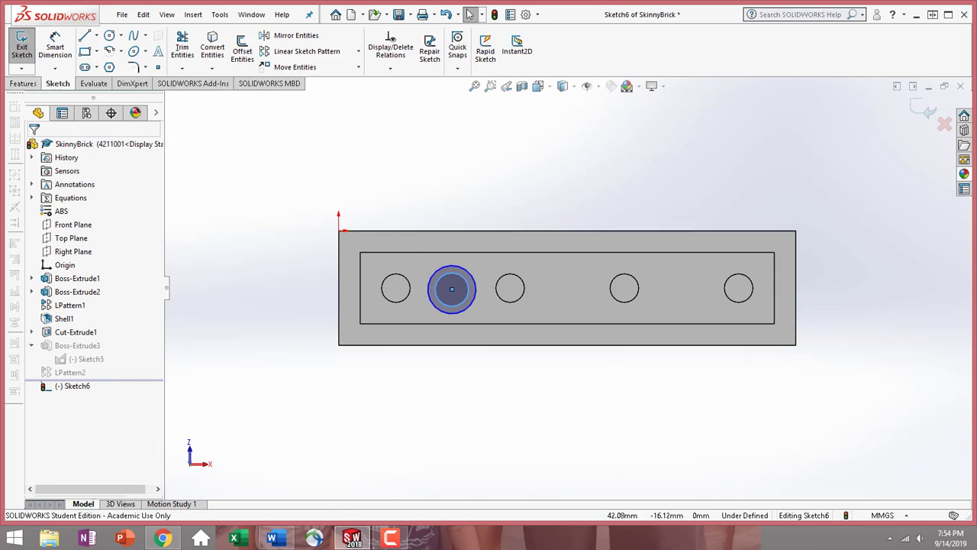
{"action": "left_click", "coordinate": [623, 450]}
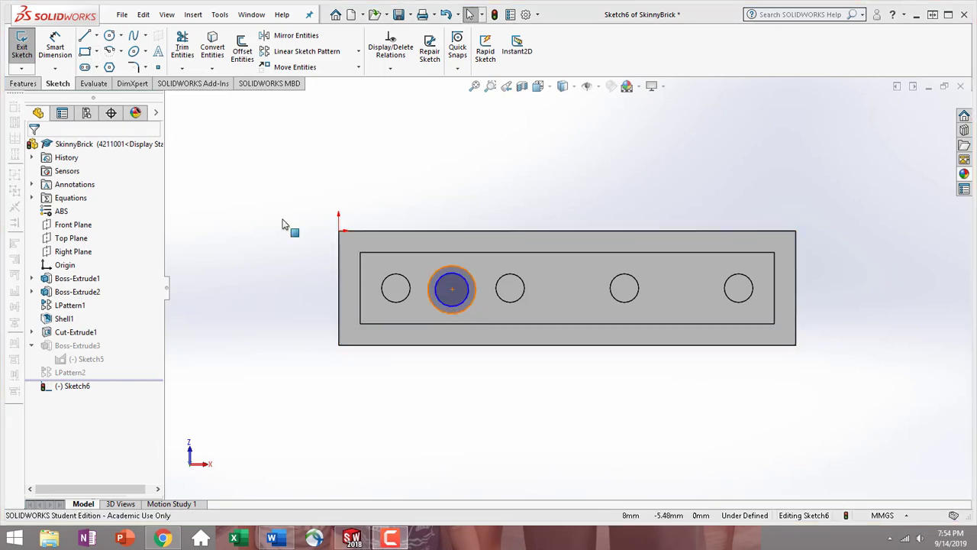
- Dimension the larger circle of the concentric pair with a diameter of 2 mm
{"action": "left_click", "coordinate": [60, 52]}
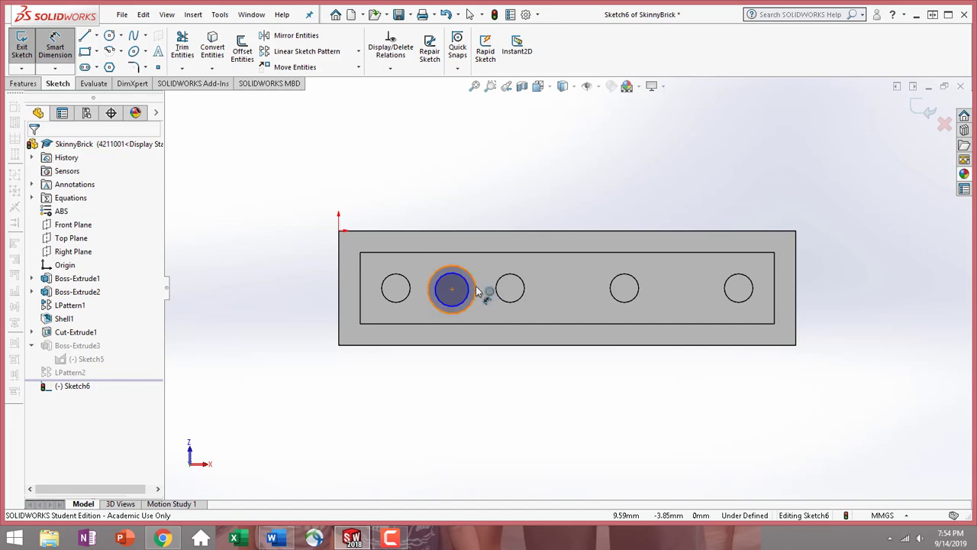
{"action": "left_click", "coordinate": [475, 289]}
{"action": "left_click", "coordinate": [489, 170]}
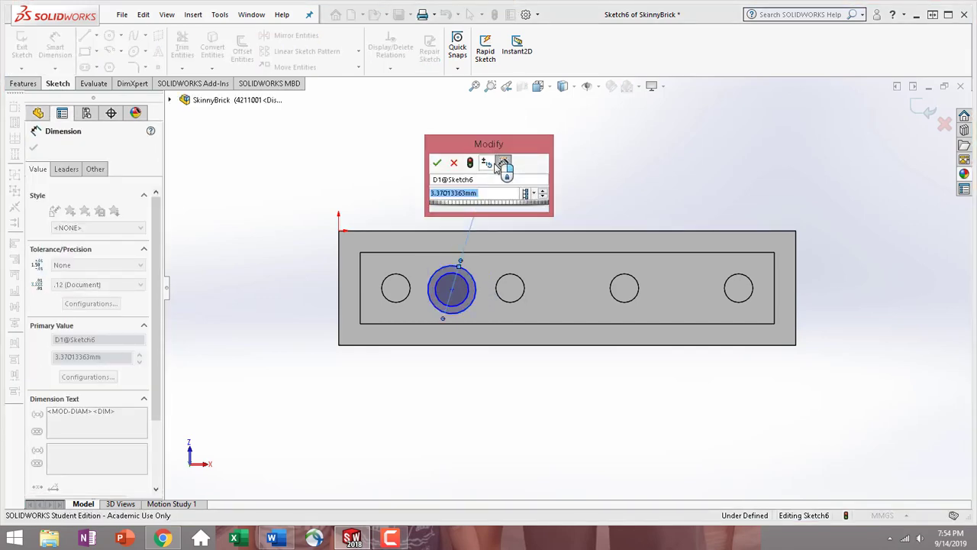
{"action": "key", "text": "Return"}
{"action": "scroll", "coordinate": [486, 307], "scroll_direction": "down", "scroll_amount": 6}
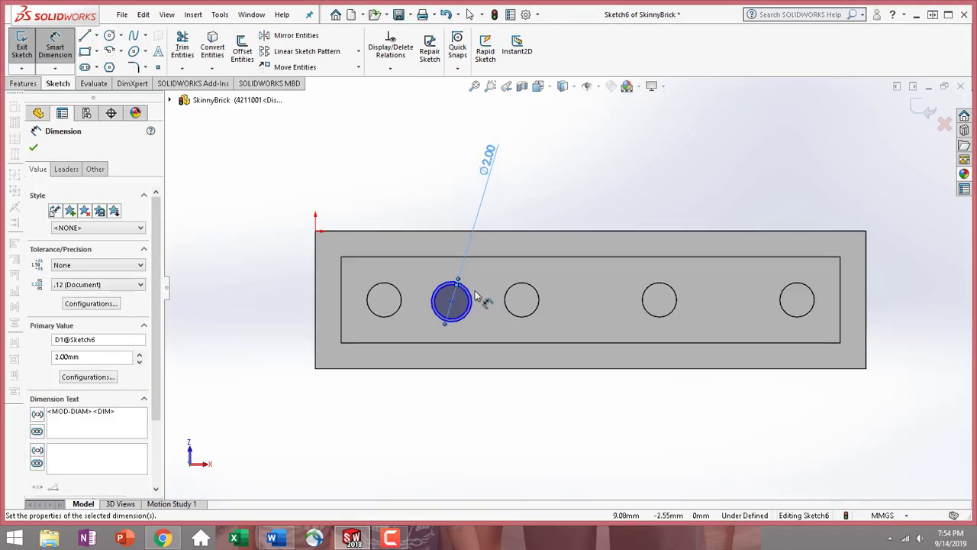
{"action": "left_click", "coordinate": [489, 309]}
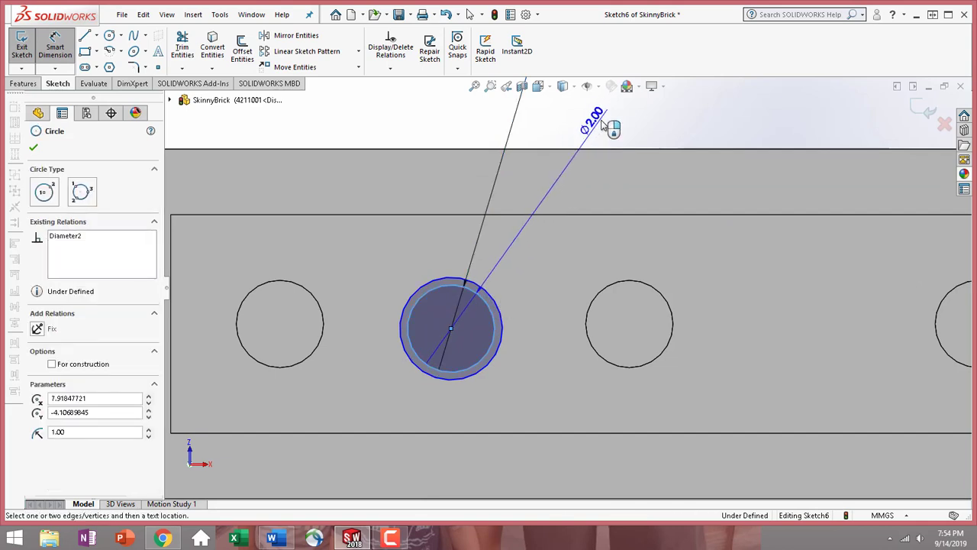
{"action": "left_click", "coordinate": [602, 125]}
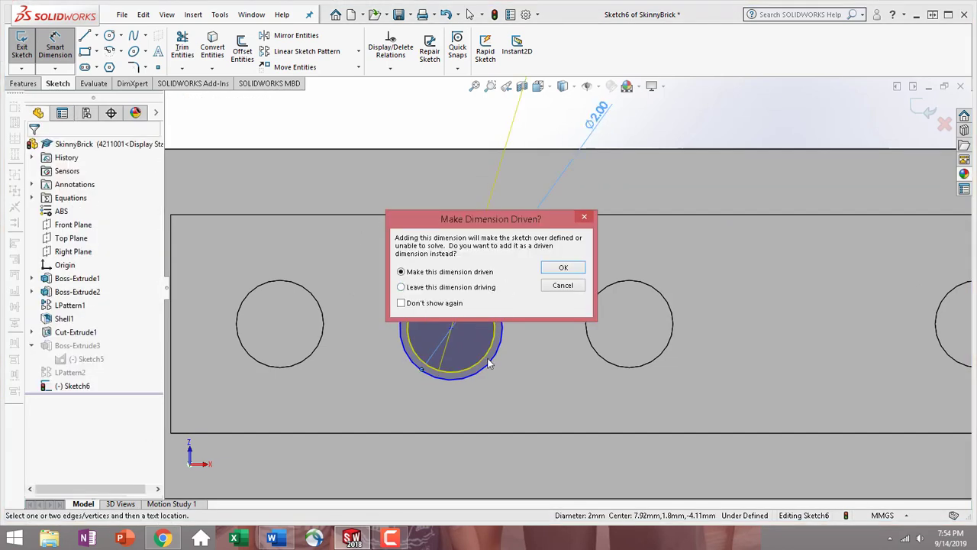
{"action": "left_click", "coordinate": [570, 286]}
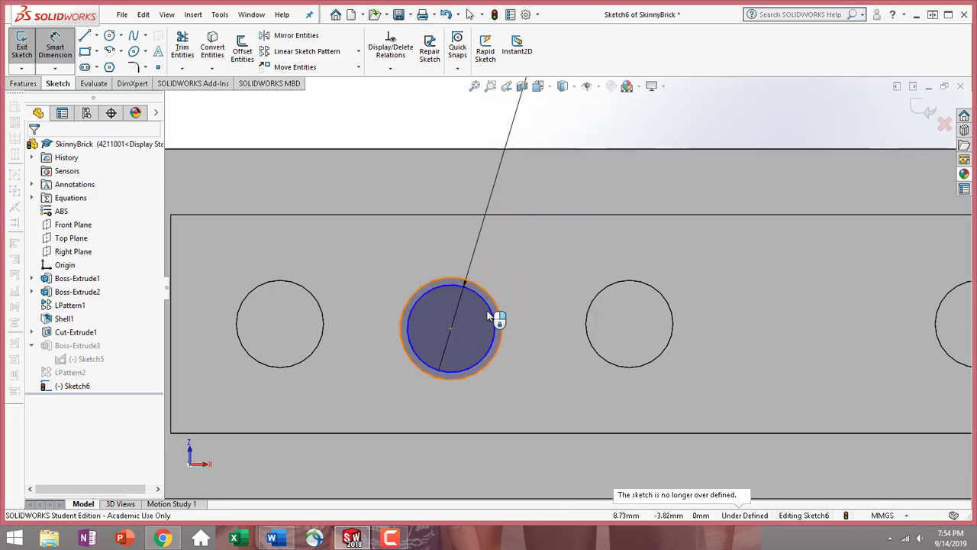
{"action": "scroll", "coordinate": [497, 219], "scroll_direction": "up", "scroll_amount": 5}
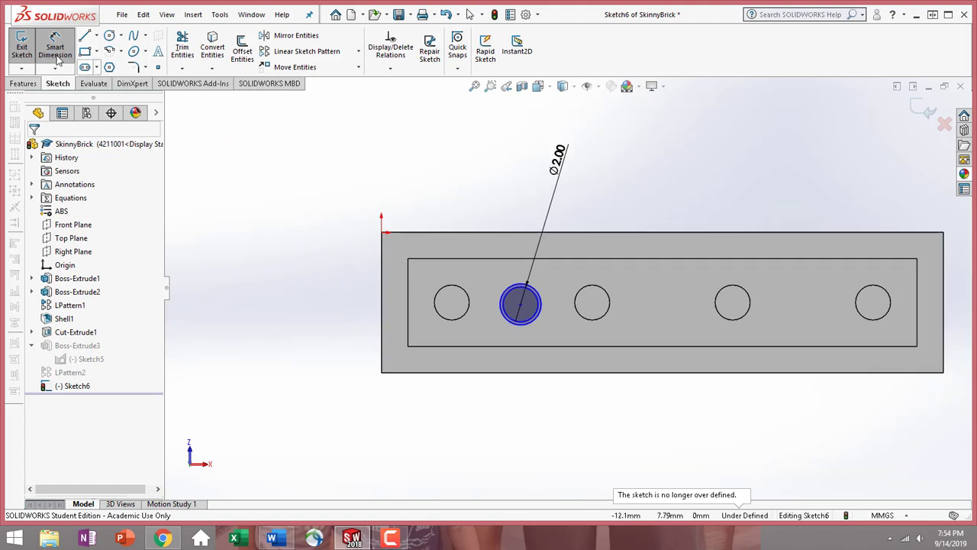
- Move the existing diameter dimension closer to the circles and set it to 1 mm
{"action": "left_click", "coordinate": [522, 307]}
{"action": "left_click_drag", "start_coordinate": [560, 177], "coordinate": [599, 271]}
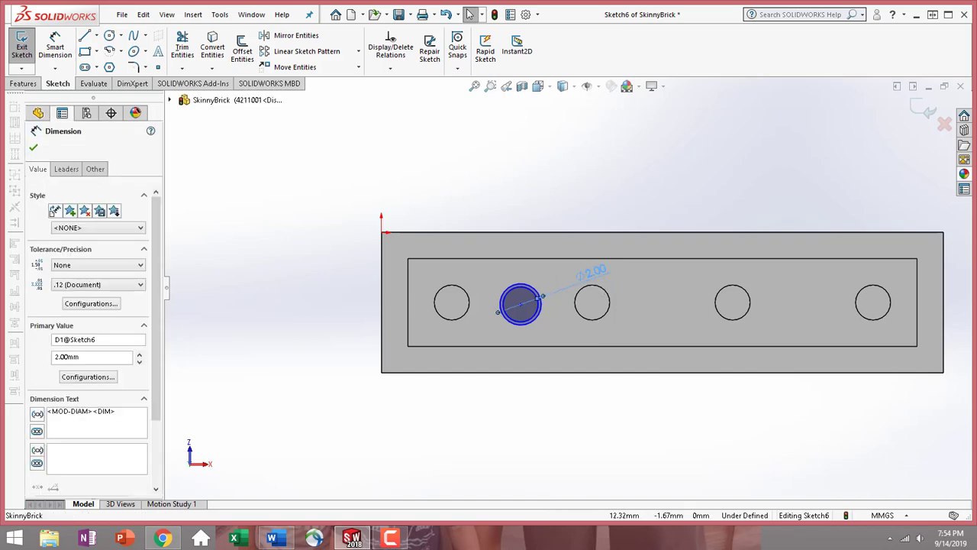
{"action": "double_click", "coordinate": [600, 269]}
{"action": "type", "text": "1"}
{"action": "left_click", "coordinate": [545, 266]}
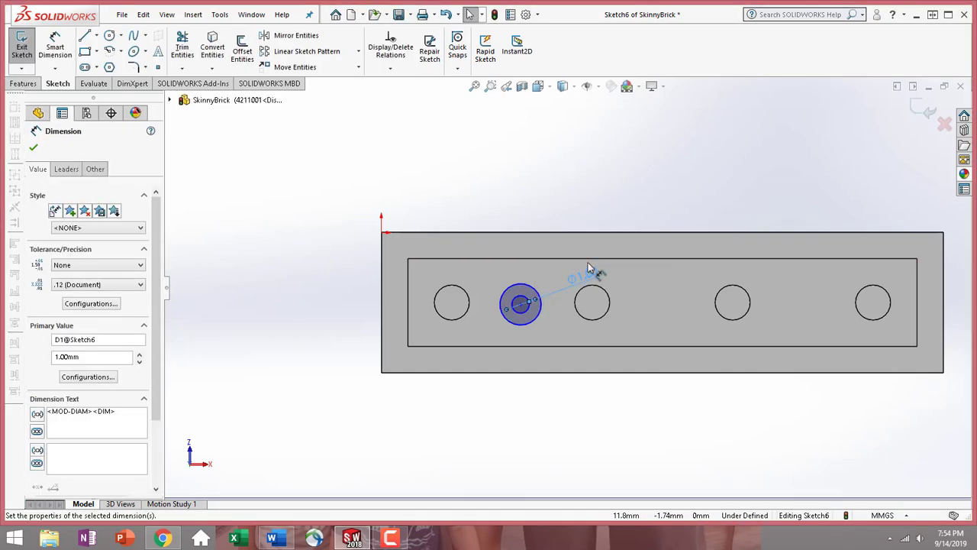
{"action": "key", "text": "Escape"}
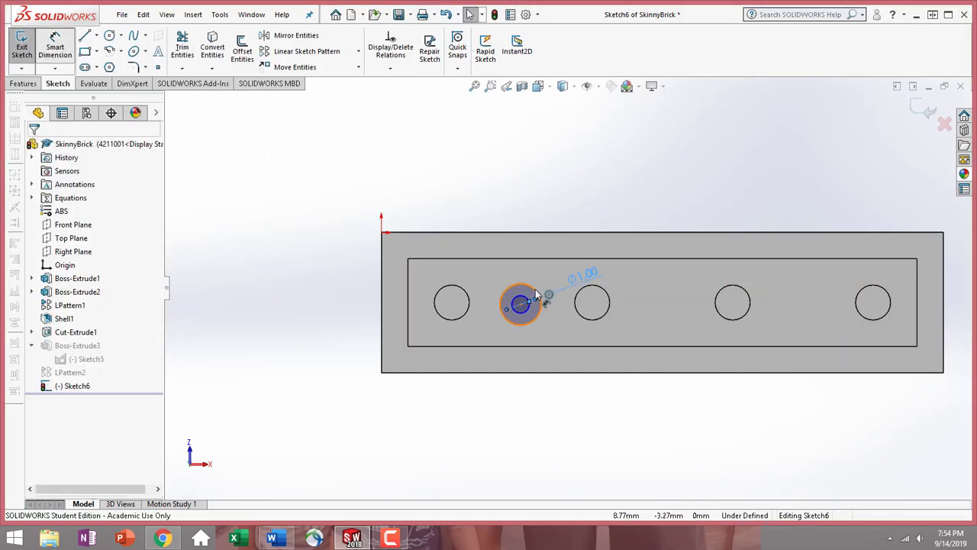
- Dimension the outer circle's diameter as 2 mm
{"action": "left_click", "coordinate": [529, 303]}
{"action": "left_click", "coordinate": [594, 162]}
{"action": "type", "text": "2"}
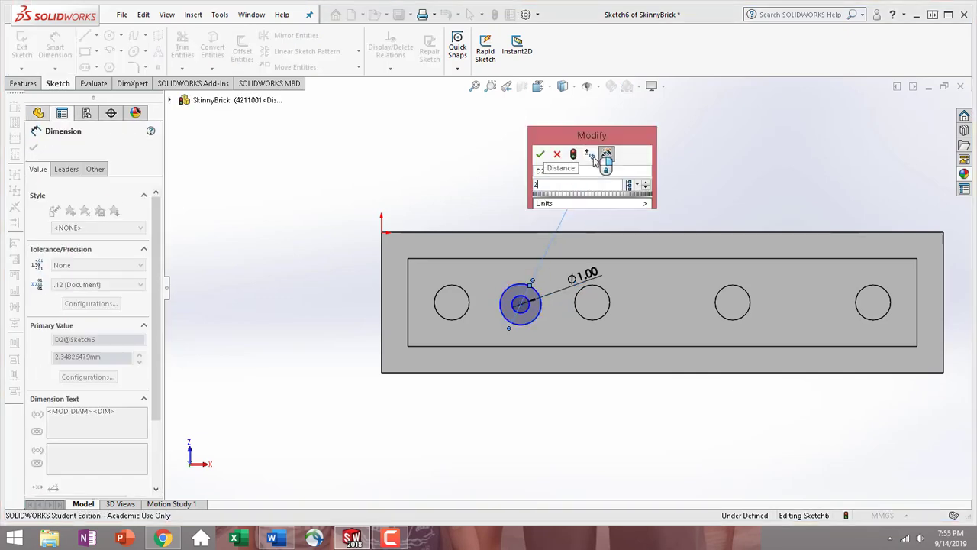
{"action": "key", "text": "Return"}
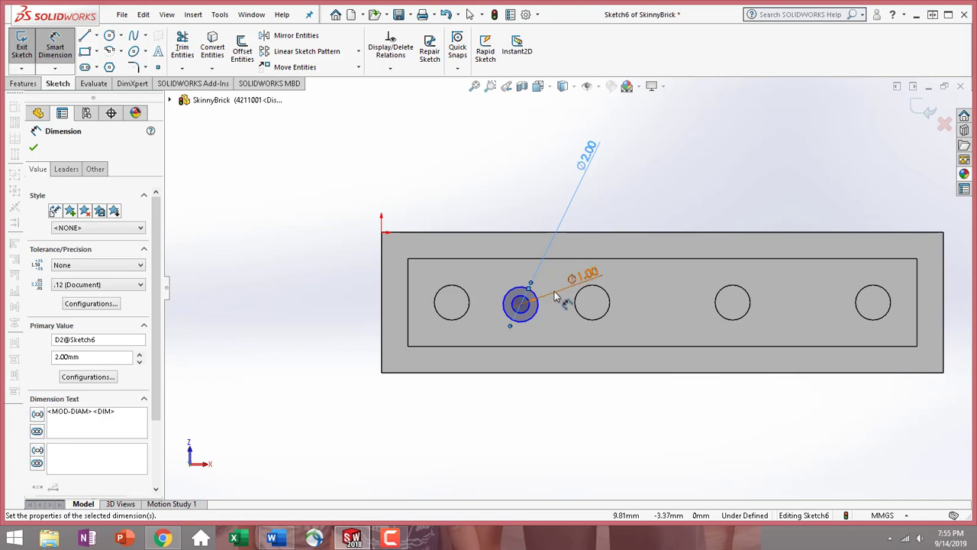
{"action": "scroll", "coordinate": [549, 308], "scroll_direction": "down", "scroll_amount": 5}
{"action": "left_click", "coordinate": [501, 319]}
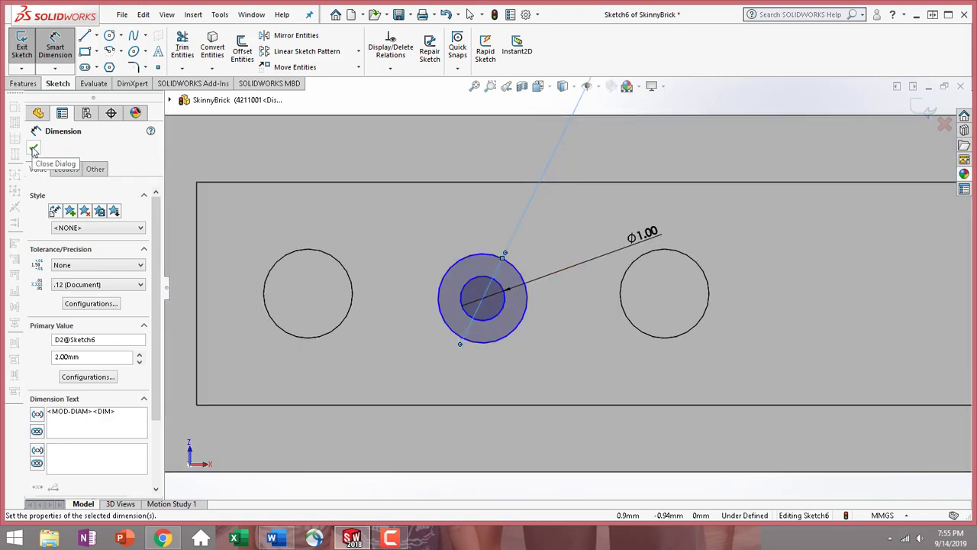
{"action": "scroll", "coordinate": [251, 171], "scroll_direction": "up", "scroll_amount": 5}
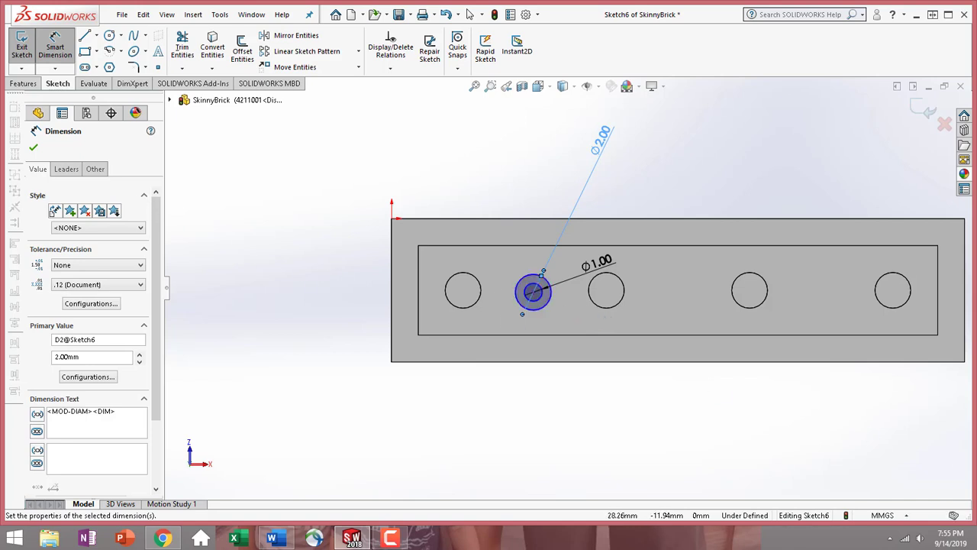
{"action": "key", "text": "Escape"}
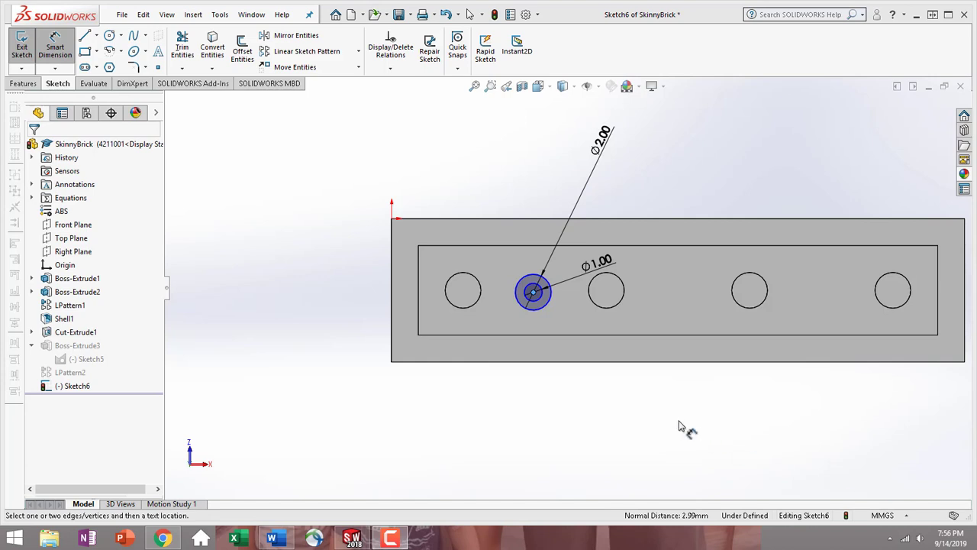
- Dimension the horizontal distance from the first round hole to the concentric circles' centre as 4 mm
{"action": "left_click", "coordinate": [533, 294]}
{"action": "left_click", "coordinate": [481, 297]}
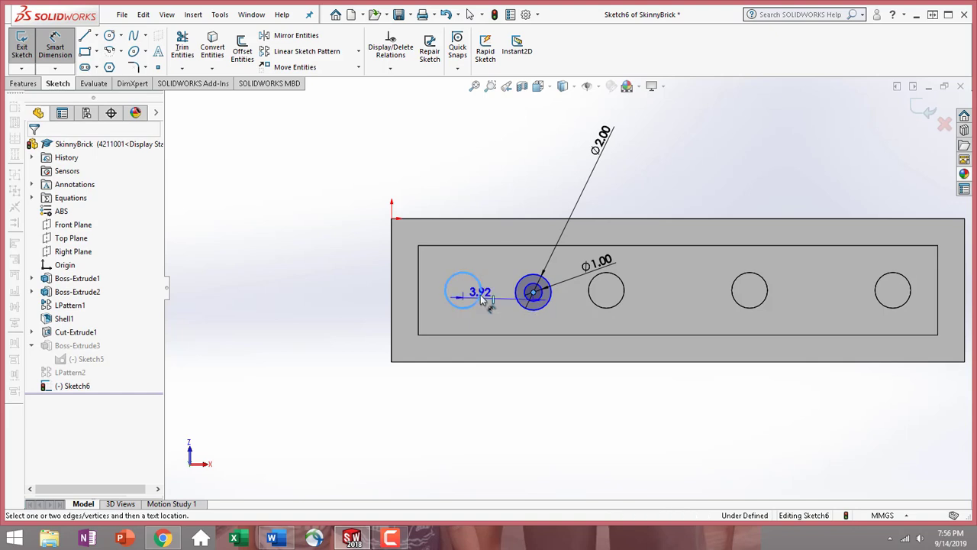
{"action": "left_click", "coordinate": [502, 164]}
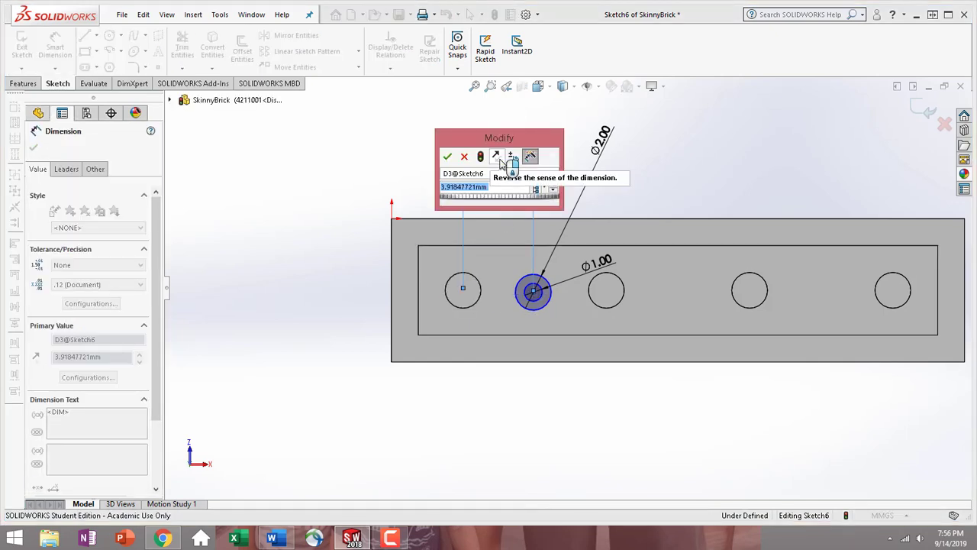
{"action": "type", "text": "4"}
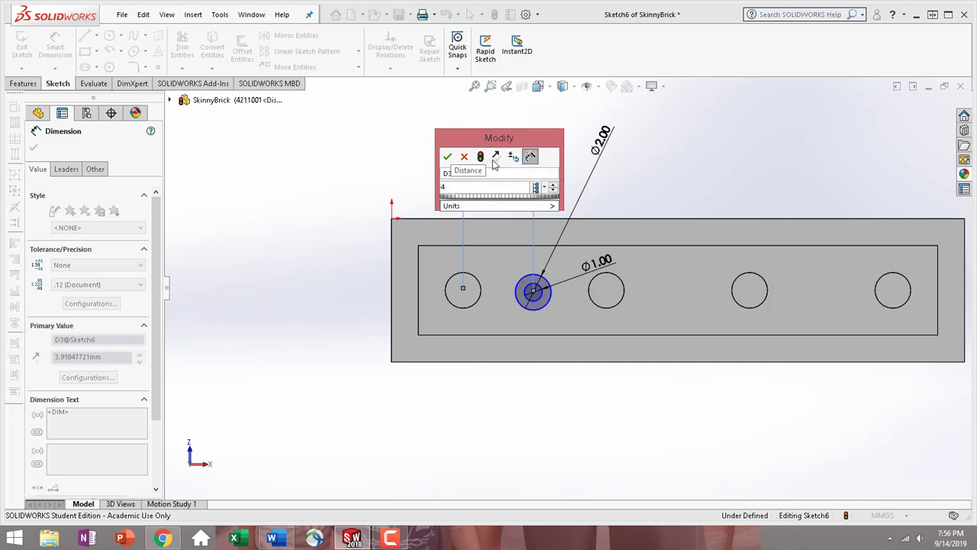
{"action": "left_click", "coordinate": [448, 156]}
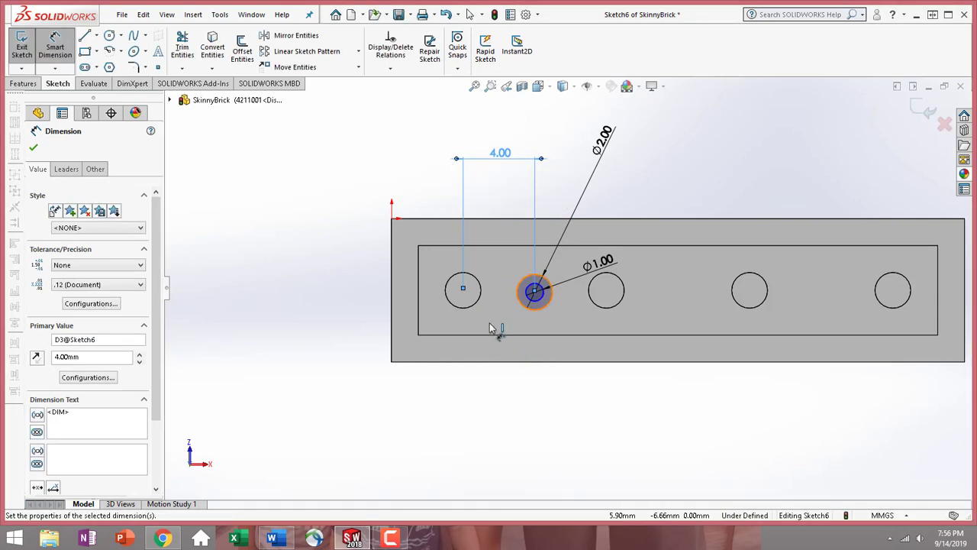
- Try to reattach the 4 mm spacing dimension to the recess's upper edge, and delete that dimension
{"action": "left_click", "coordinate": [536, 294]}
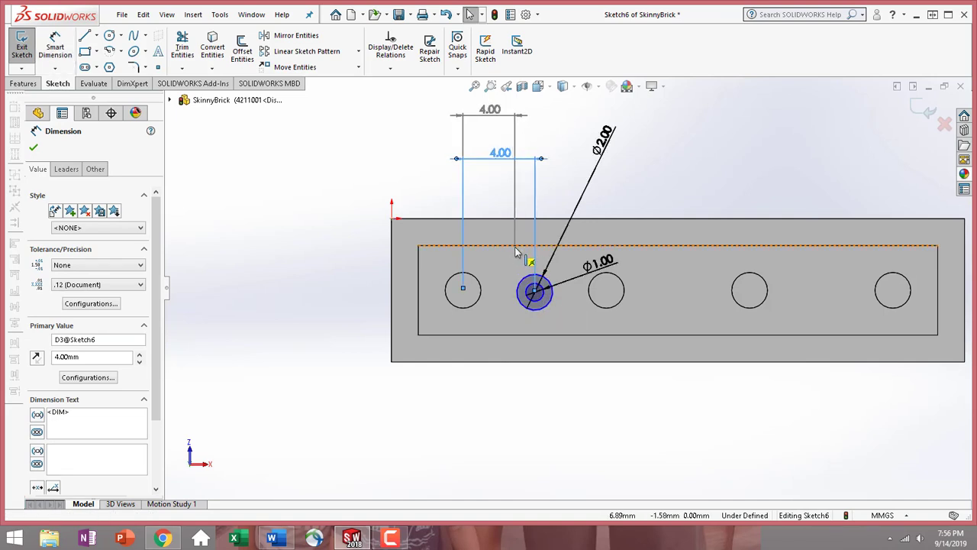
{"action": "left_click_drag", "start_coordinate": [516, 248], "coordinate": [517, 247]}
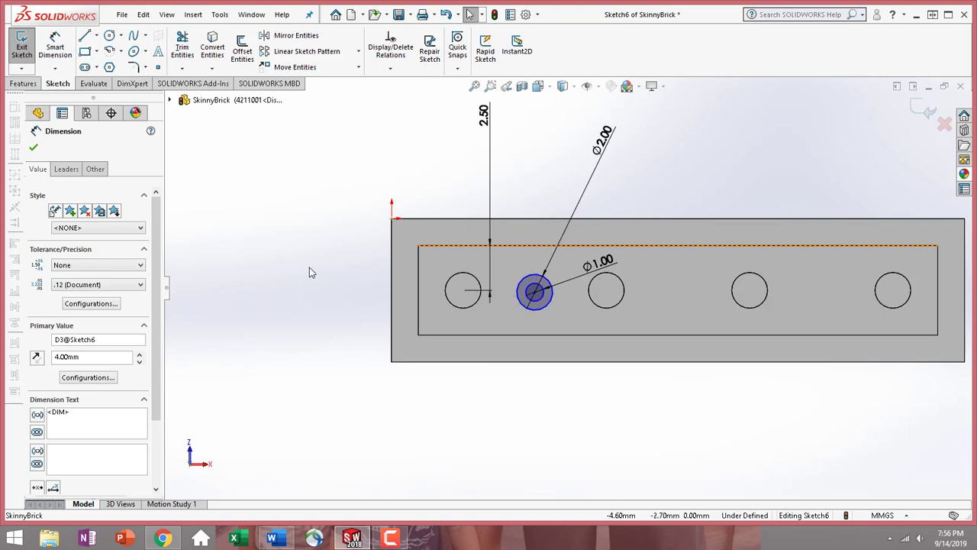
{"action": "left_click", "coordinate": [35, 149]}
{"action": "left_click_drag", "start_coordinate": [483, 116], "coordinate": [297, 192]}
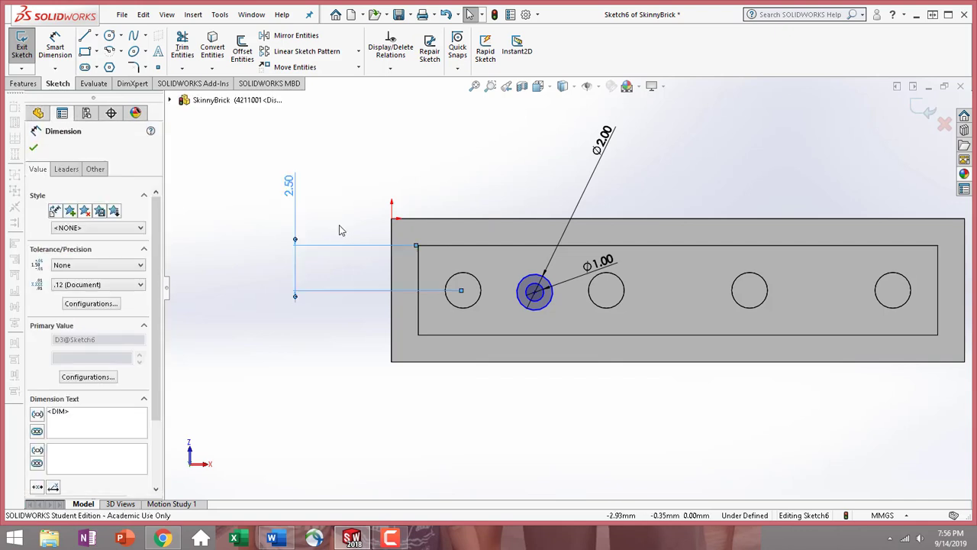
{"action": "key", "text": "Delete"}
- Dimension the vertical distance from the circles' centre to the recess's upper edge as 2.5 mm
{"action": "left_click", "coordinate": [55, 46]}
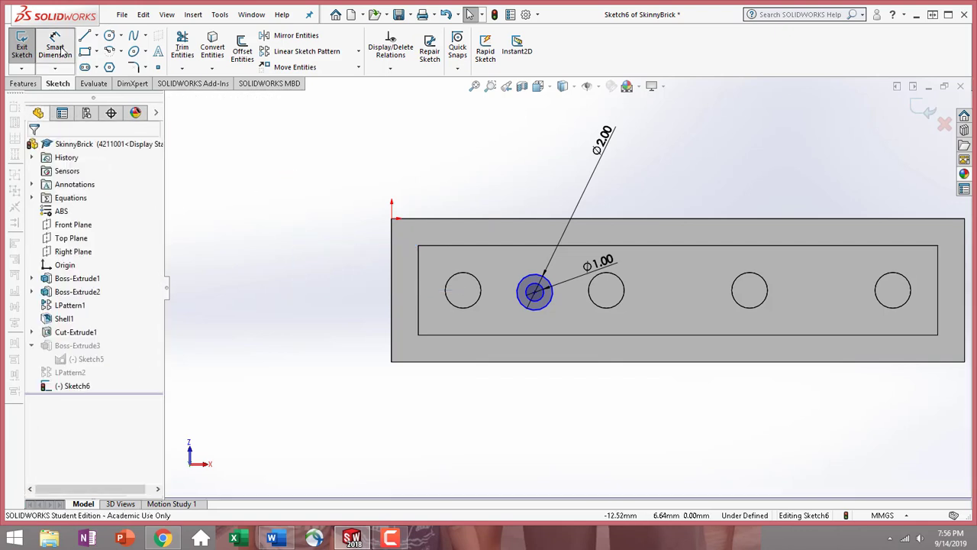
{"action": "left_click", "coordinate": [536, 294]}
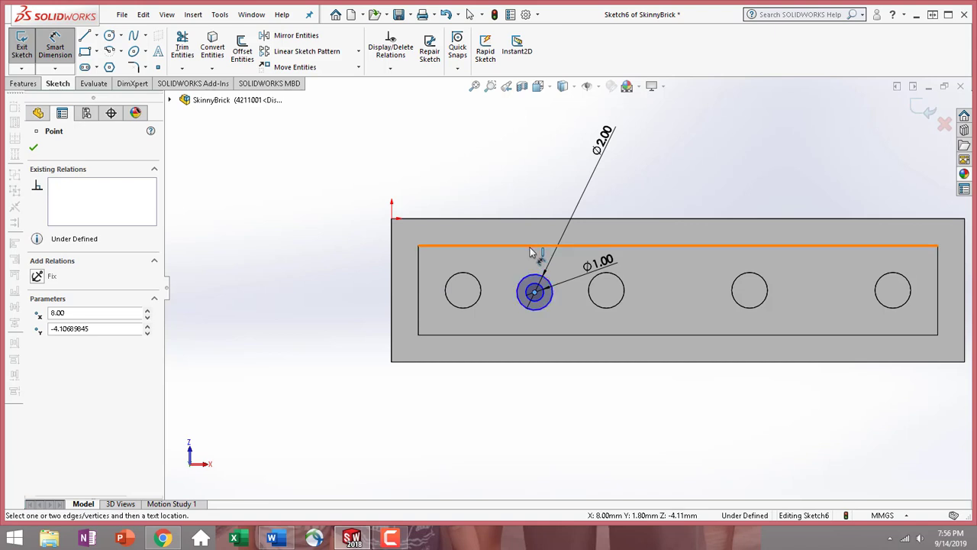
{"action": "left_click", "coordinate": [528, 246]}
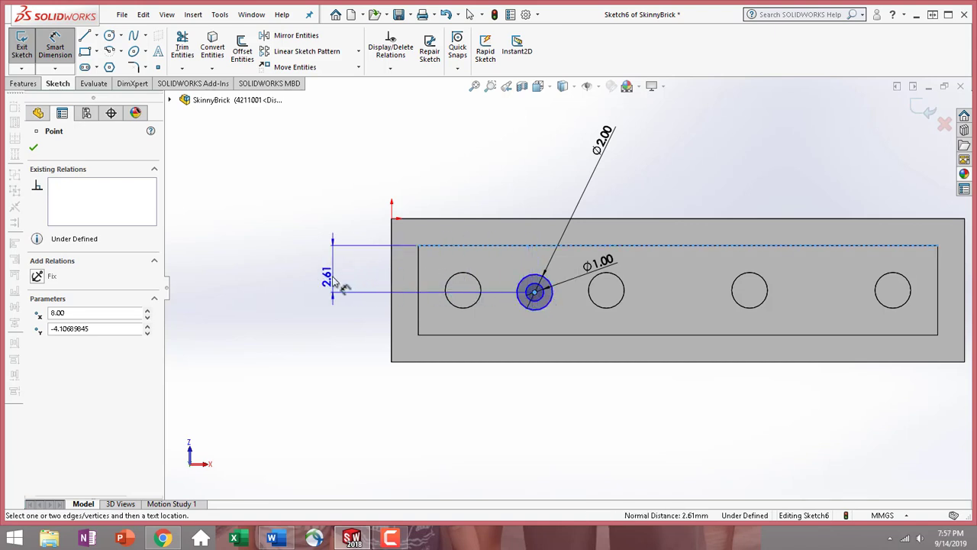
{"action": "left_click", "coordinate": [343, 287]}
{"action": "type", "text": "2.5"}
{"action": "key", "text": "Return"}
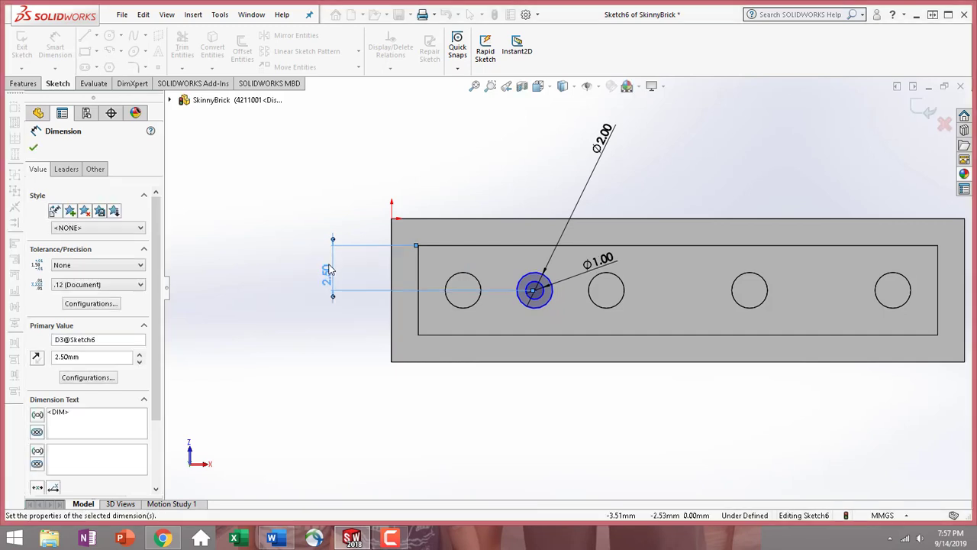
- Add a 4 mm horizontal dimension between the first round hole and the circles' centre, and end dimensioning
{"action": "left_click", "coordinate": [481, 297]}
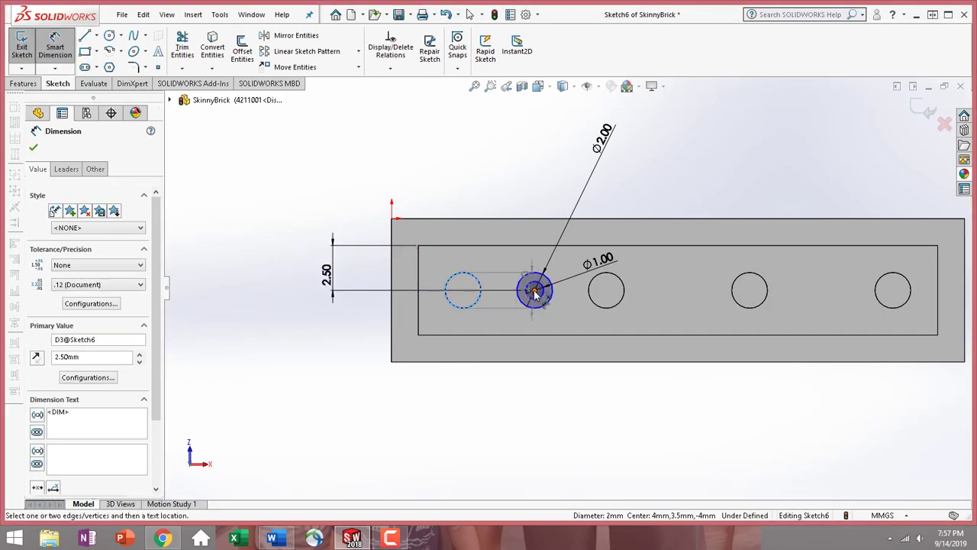
{"action": "left_click", "coordinate": [534, 292]}
{"action": "left_click", "coordinate": [481, 415]}
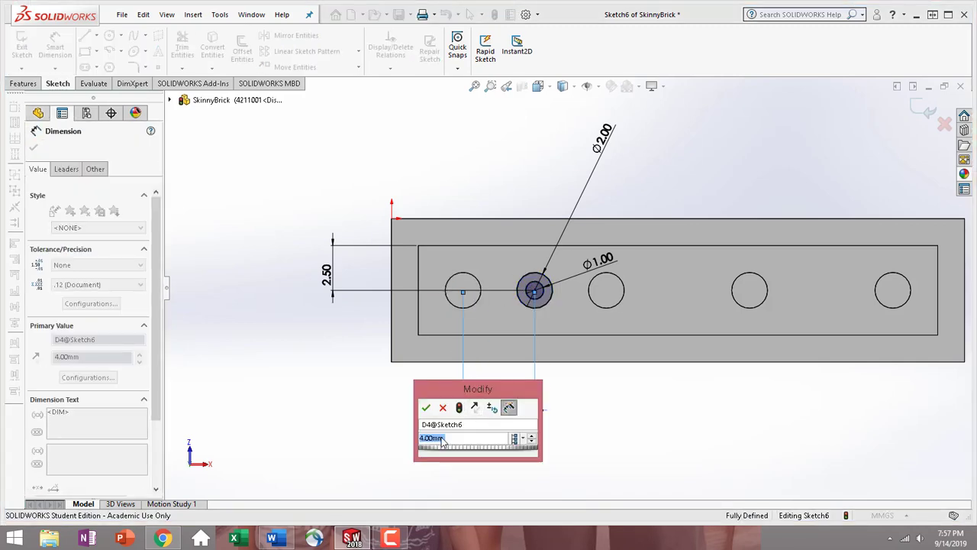
{"action": "left_click", "coordinate": [426, 409]}
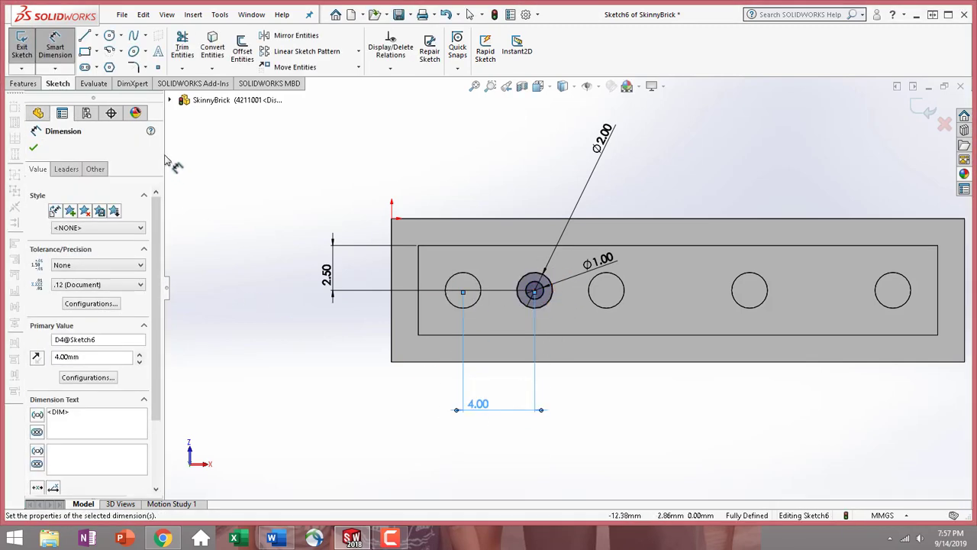
{"action": "left_click", "coordinate": [67, 64]}
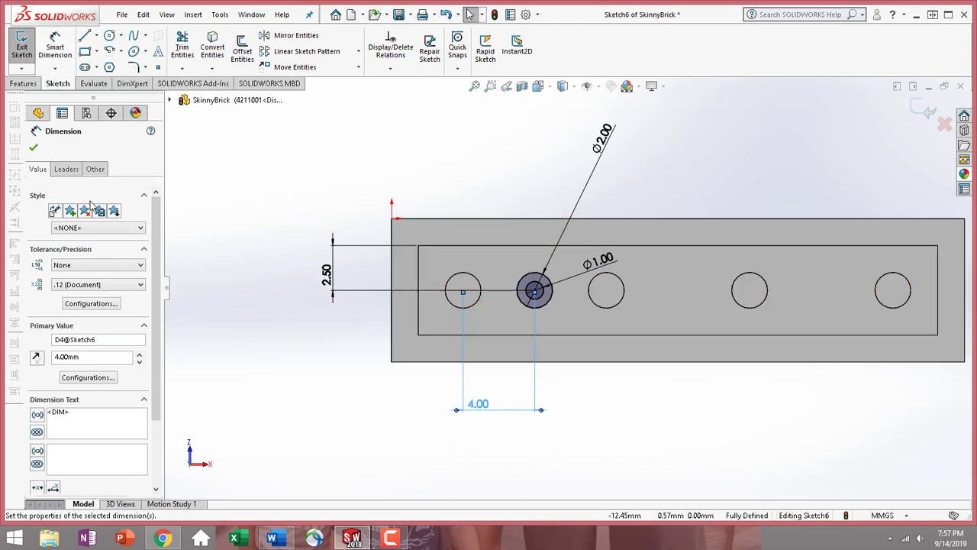
{"action": "left_click", "coordinate": [33, 149]}
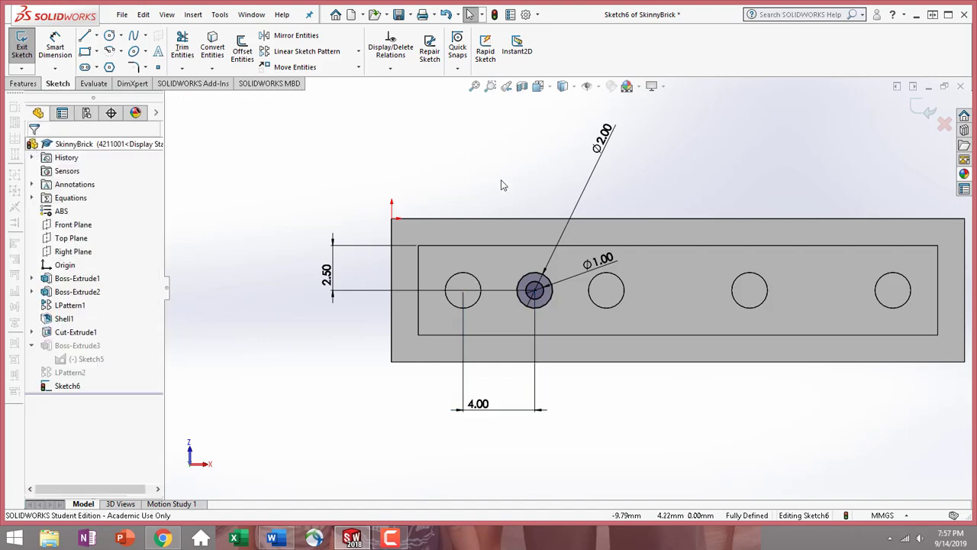
- Extrude the concentric ring sketch using Up To Surface, ending at the brick's outer underside rim face, with the result merged
{"action": "left_click", "coordinate": [18, 83]}
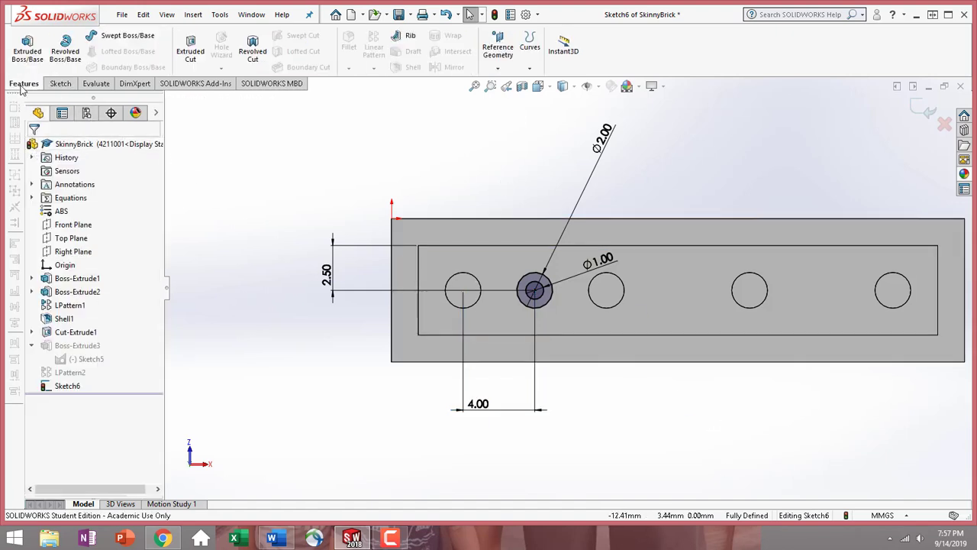
{"action": "left_click", "coordinate": [25, 53]}
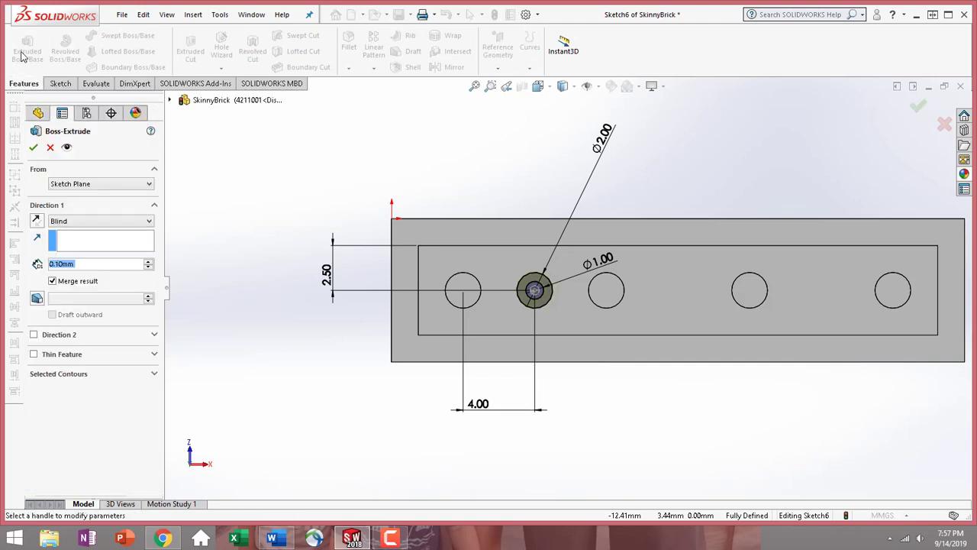
{"action": "left_click", "coordinate": [104, 221]}
{"action": "left_click", "coordinate": [115, 256]}
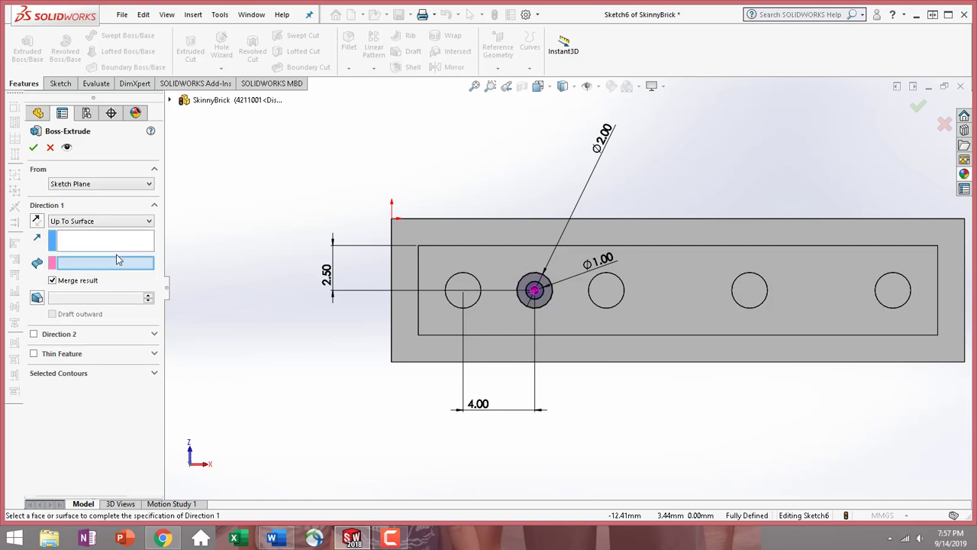
{"action": "left_click", "coordinate": [440, 231]}
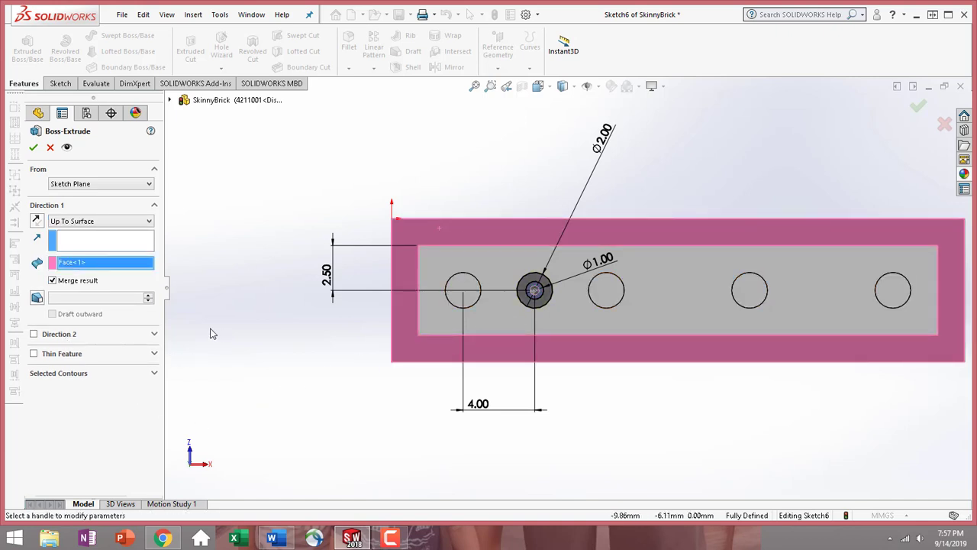
{"action": "left_click", "coordinate": [155, 374]}
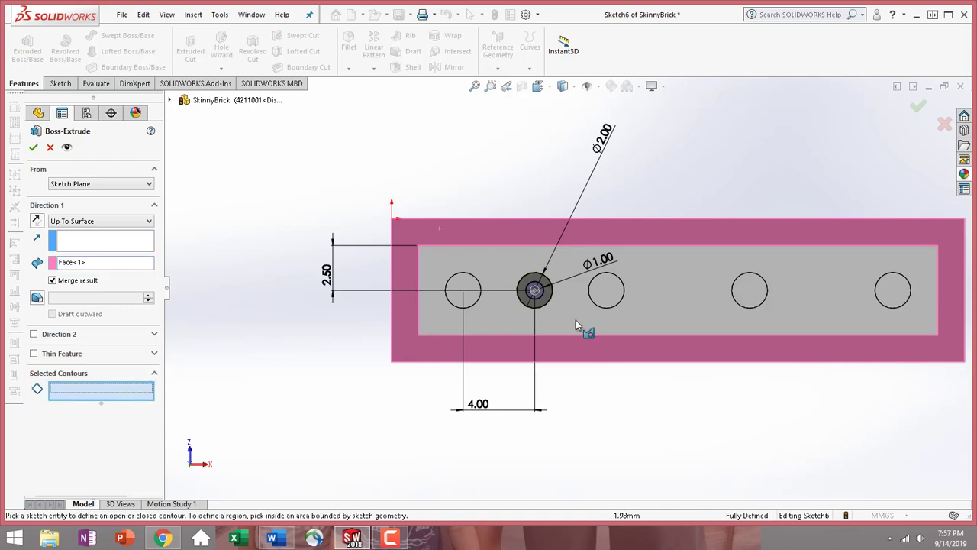
{"action": "scroll", "coordinate": [557, 322], "scroll_direction": "down", "scroll_amount": 3}
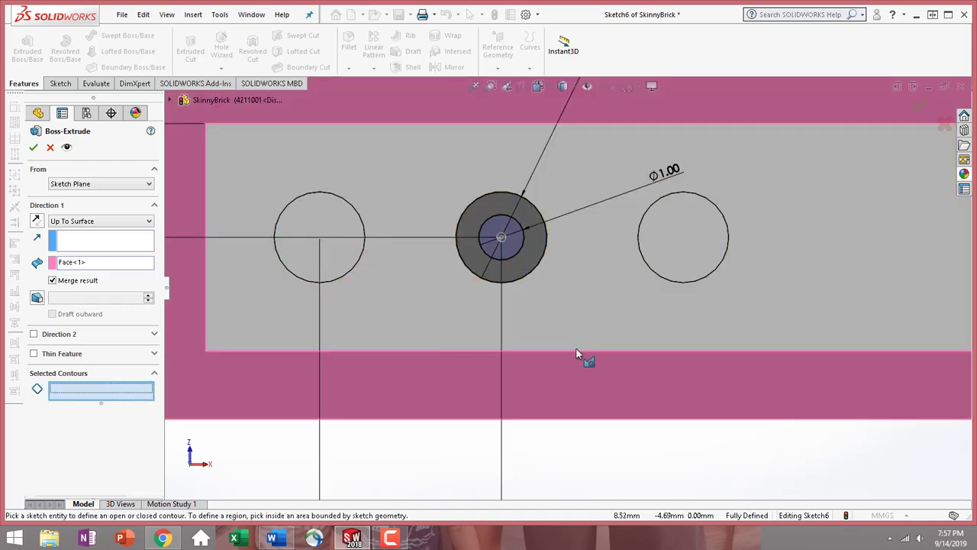
{"action": "middle_click_drag", "start_coordinate": [576, 353], "coordinate": [447, 311]}
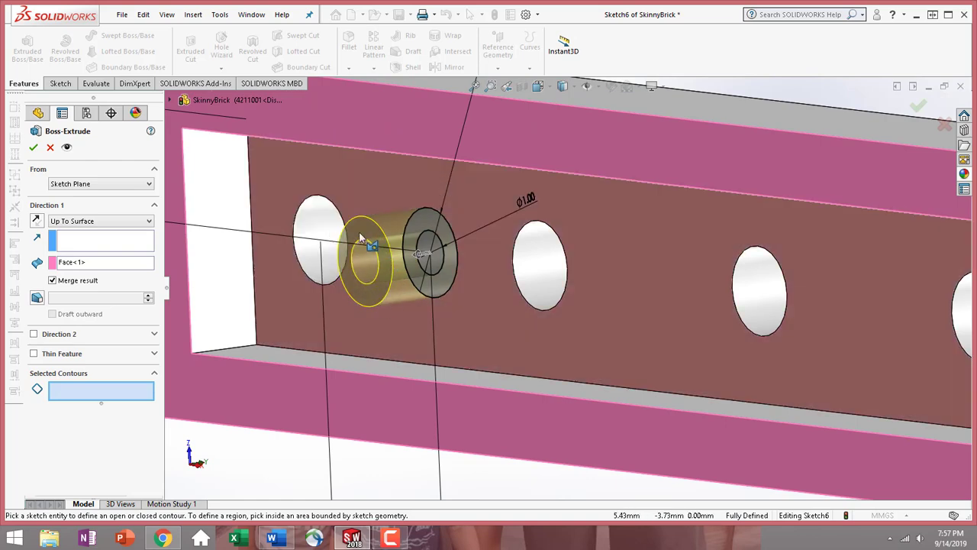
{"action": "scroll", "coordinate": [523, 390], "scroll_direction": "up", "scroll_amount": 5}
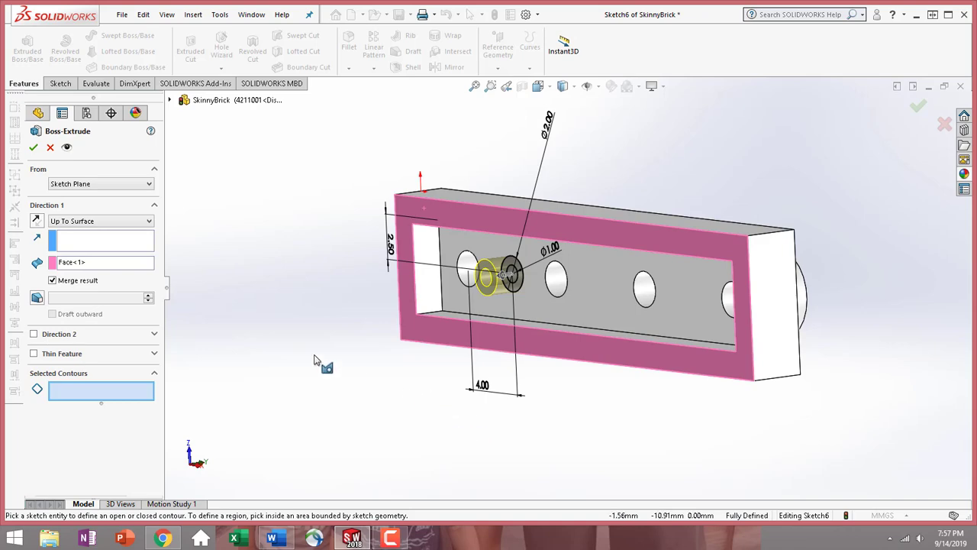
{"action": "left_click", "coordinate": [33, 149]}
{"action": "middle_click_drag", "start_coordinate": [417, 425], "coordinate": [506, 403]}
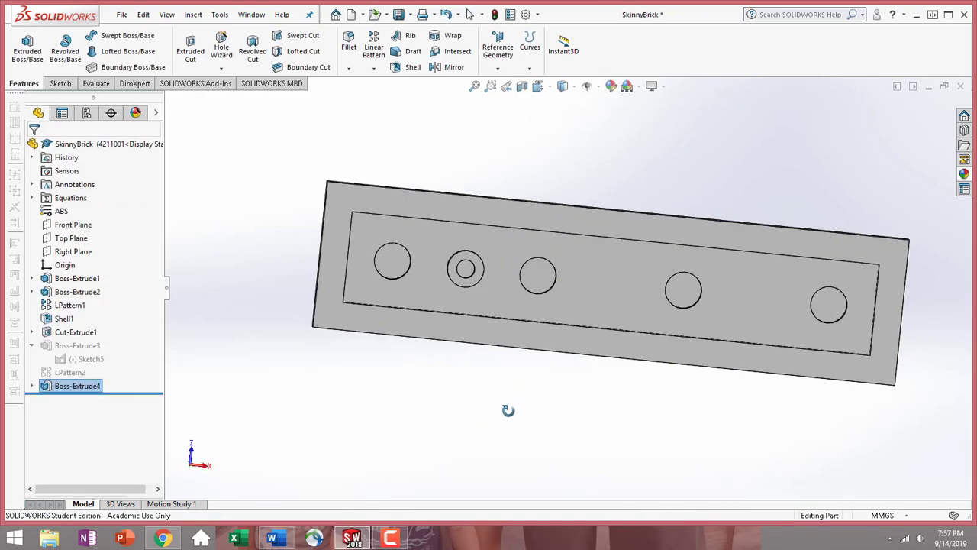
- Face the recess straight on and start a linear pattern along its upper long edge with 8 mm spacing and 3 instances
{"action": "left_click", "coordinate": [639, 293]}
{"action": "left_click", "coordinate": [735, 254]}
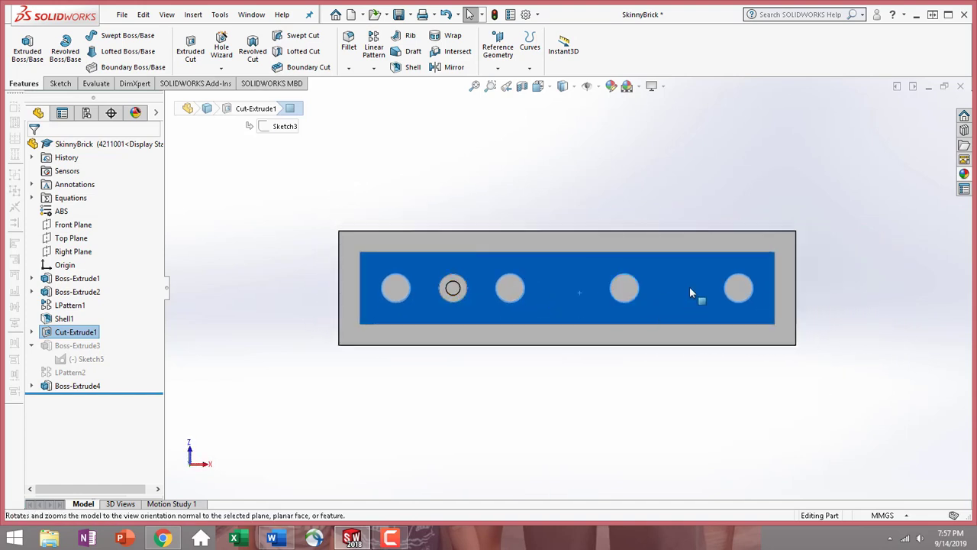
{"action": "left_click", "coordinate": [339, 415]}
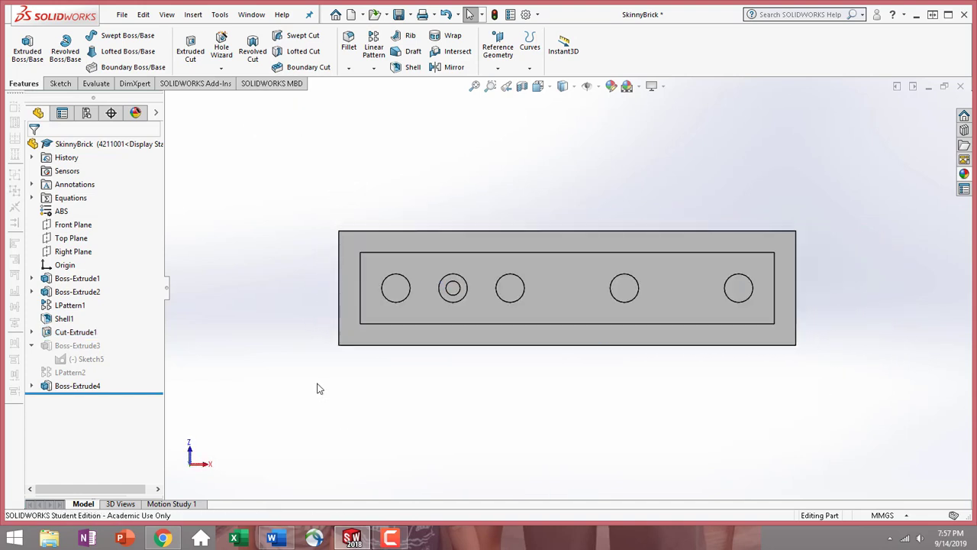
{"action": "left_click", "coordinate": [375, 52]}
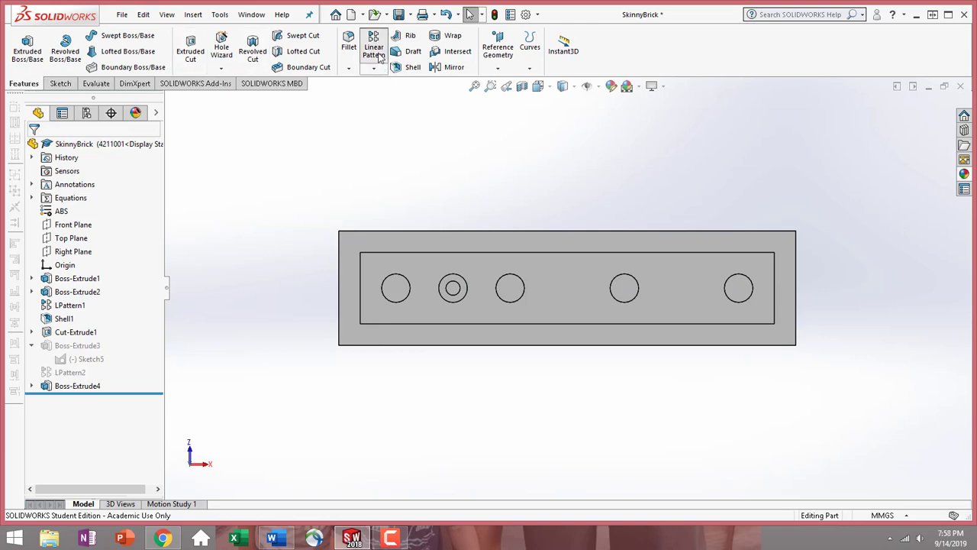
{"action": "left_click", "coordinate": [472, 253]}
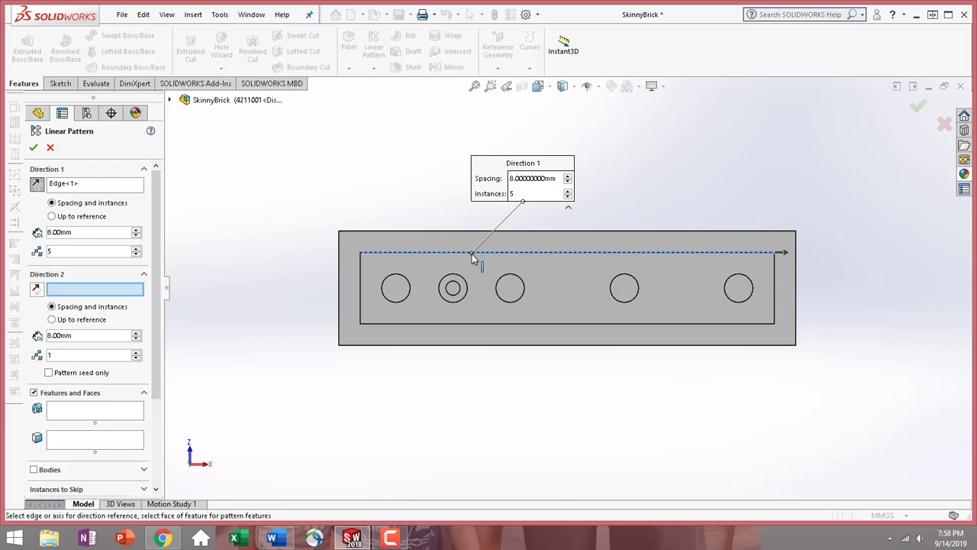
{"action": "left_click", "coordinate": [61, 251]}
- Assign the recess's short edge as second direction, choose the hollow post as the feature to pattern, and complete the linear pattern
{"action": "left_click", "coordinate": [358, 306]}
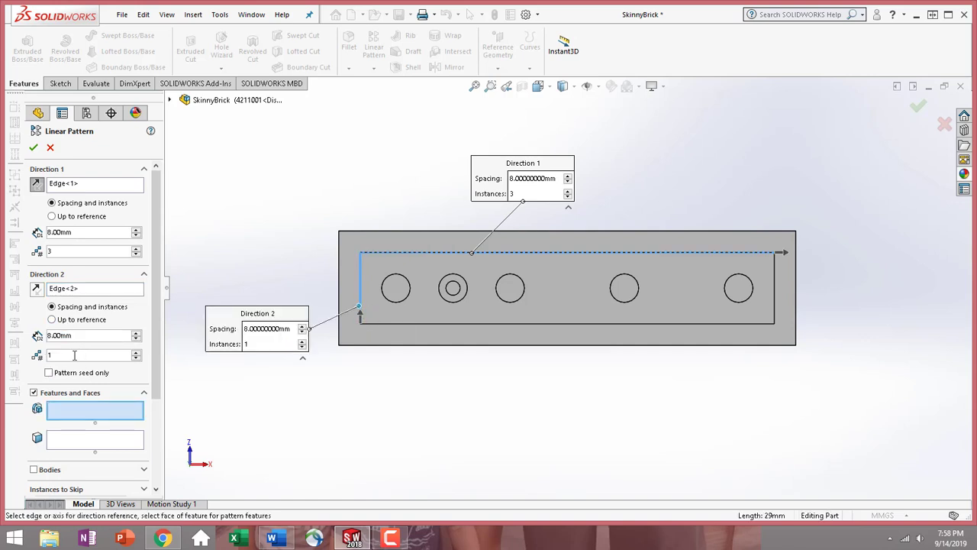
{"action": "left_click", "coordinate": [145, 275]}
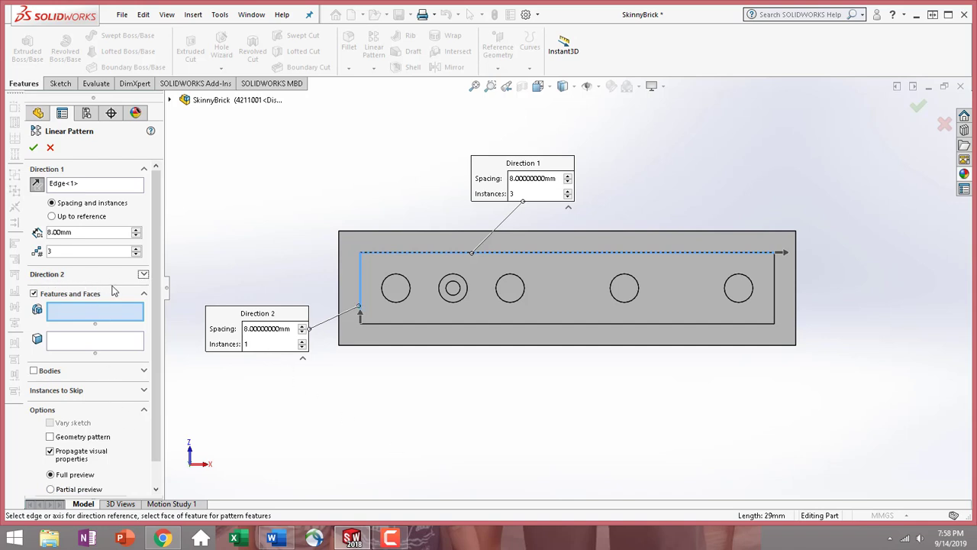
{"action": "left_click", "coordinate": [171, 100]}
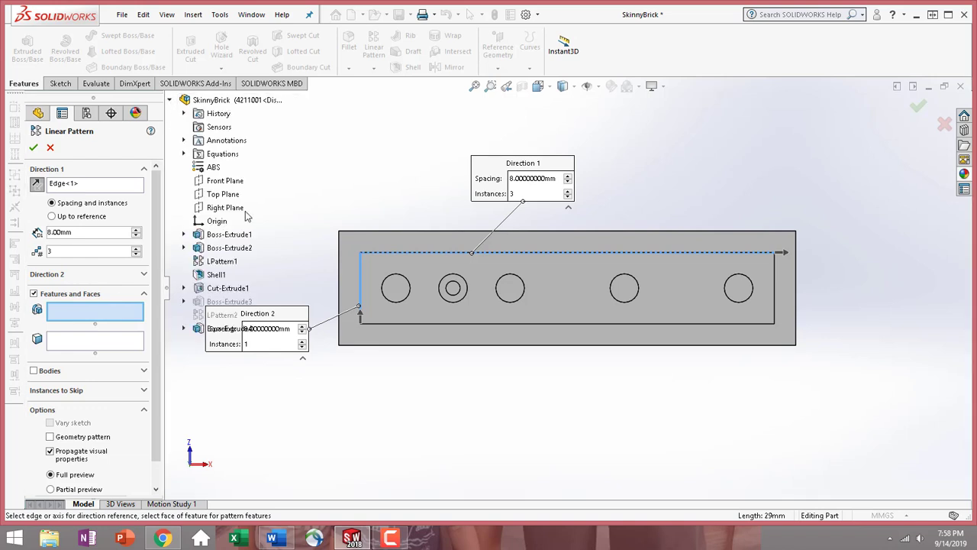
{"action": "left_click", "coordinate": [461, 302]}
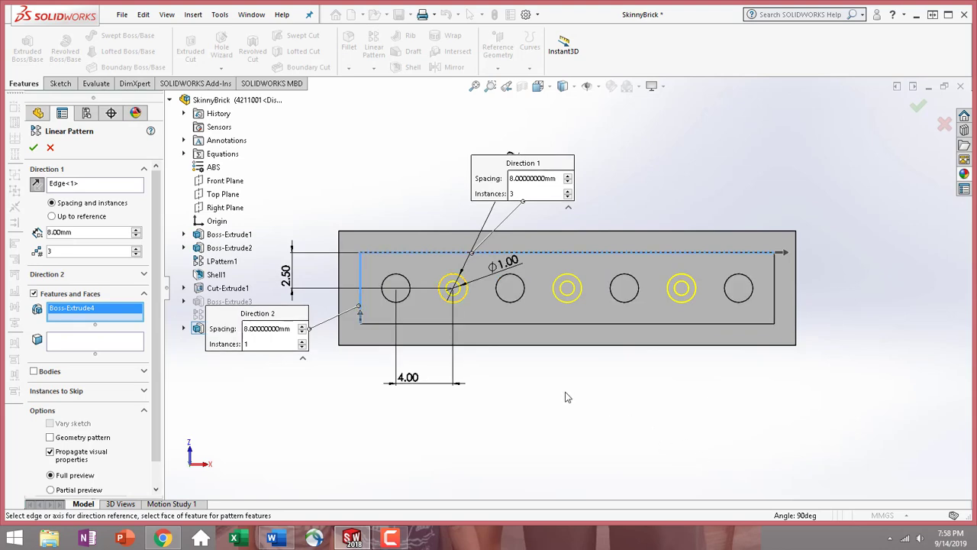
{"action": "key", "text": "Return"}
{"action": "middle_click_drag", "start_coordinate": [567, 395], "coordinate": [548, 458]}
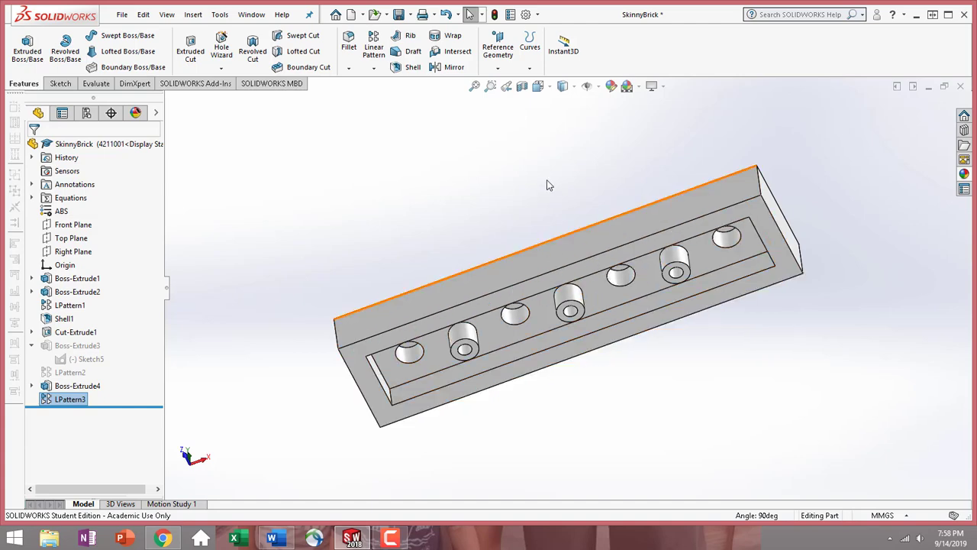
- Colour the whole SkinnyBrick part medium grey, RGB 128, 128, 128, for this display state only
{"action": "middle_click_drag", "start_coordinate": [547, 184], "coordinate": [554, 375]}
{"action": "left_click", "coordinate": [573, 342]}
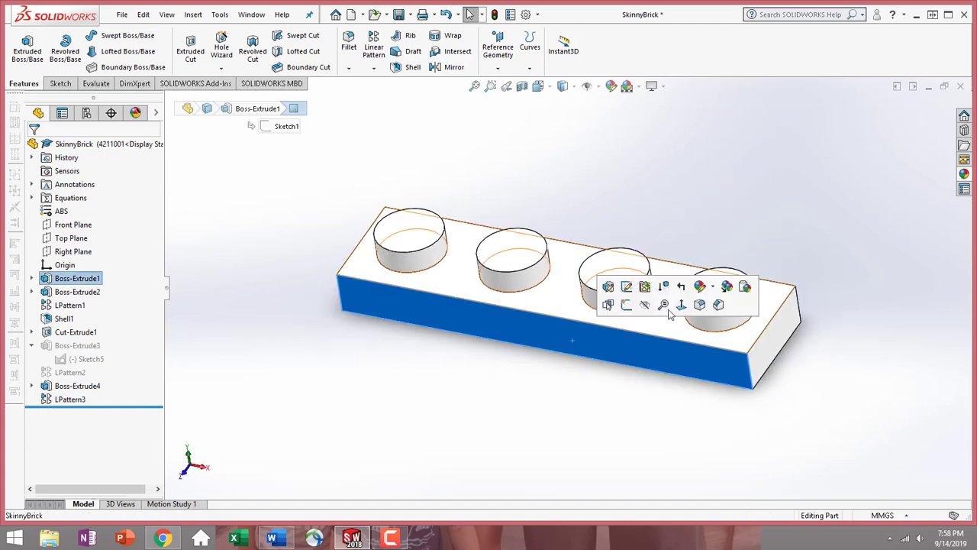
{"action": "left_click", "coordinate": [699, 287]}
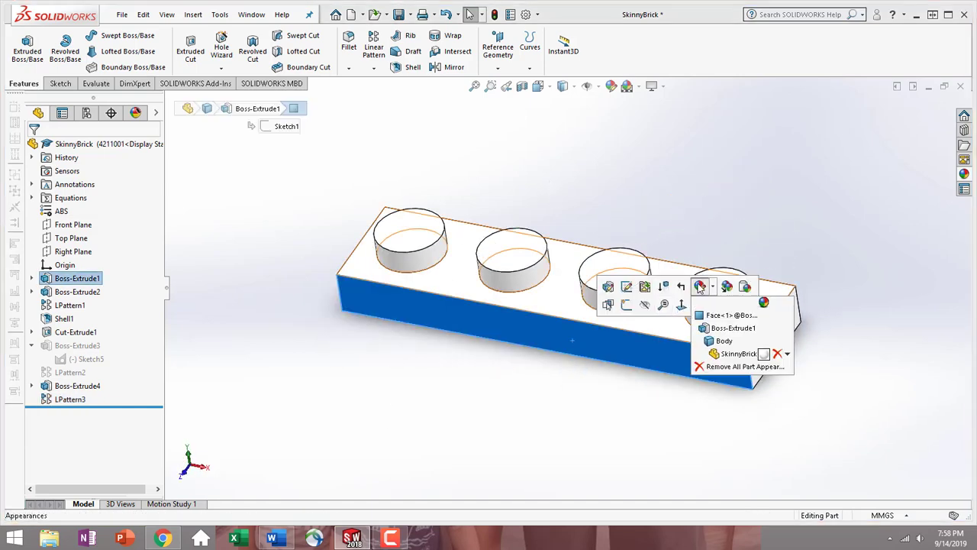
{"action": "left_click", "coordinate": [738, 353]}
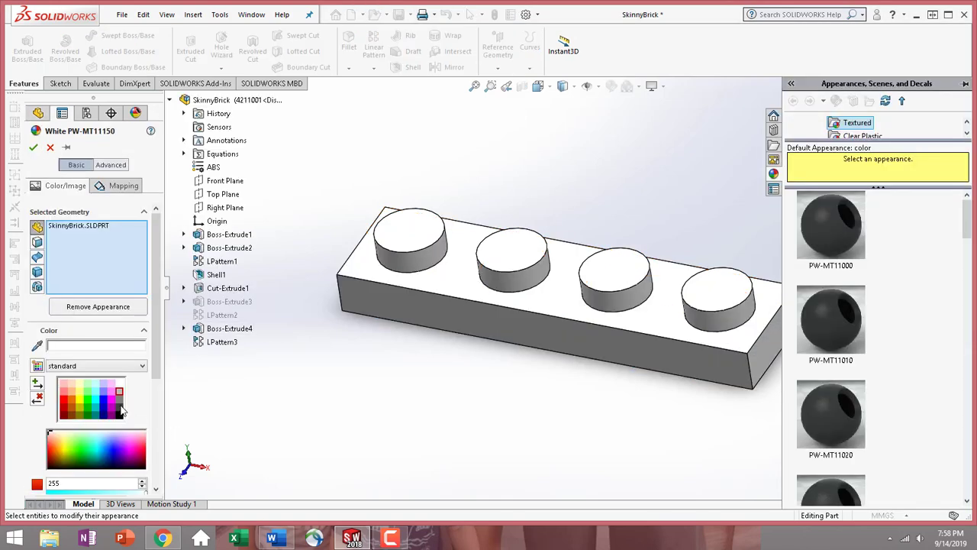
{"action": "left_click", "coordinate": [120, 405]}
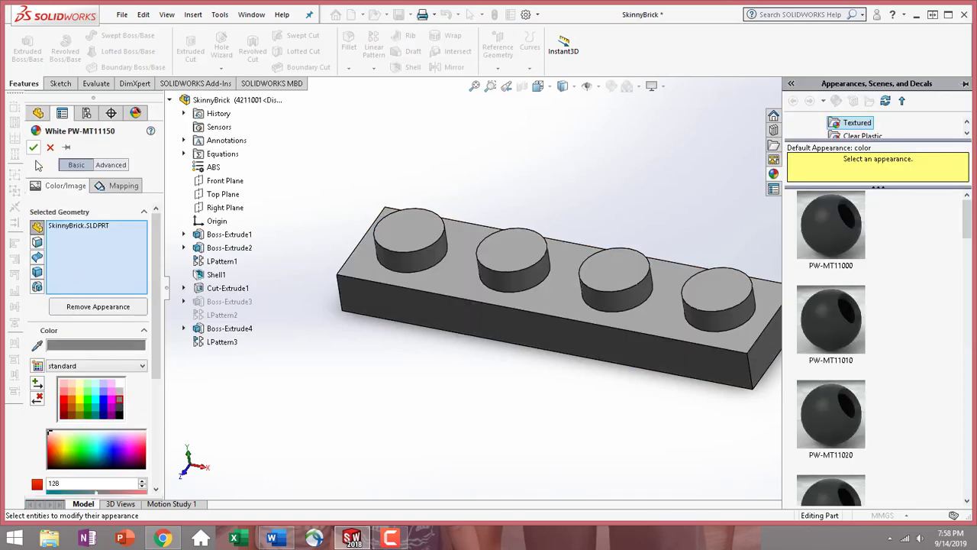
{"action": "left_click_drag", "start_coordinate": [157, 291], "coordinate": [162, 419]}
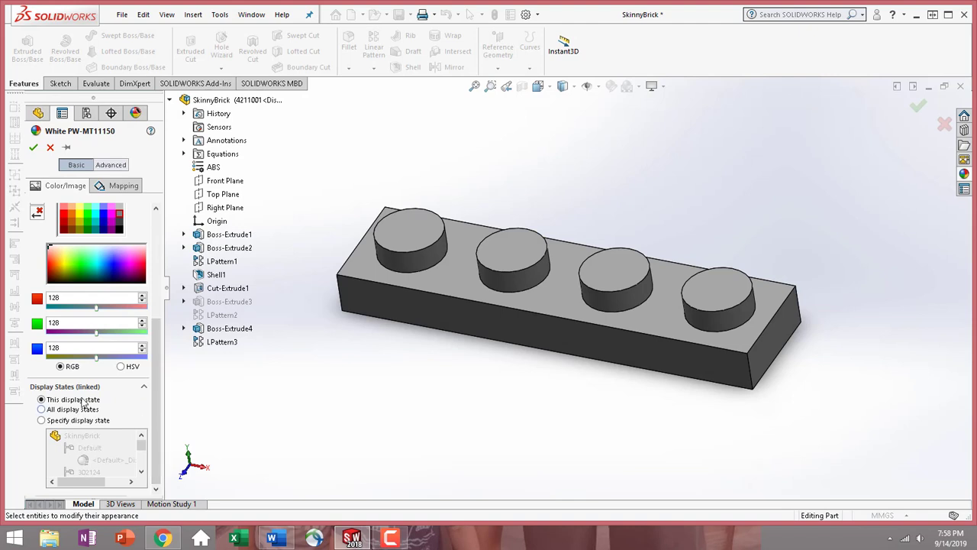
{"action": "left_click", "coordinate": [33, 148]}
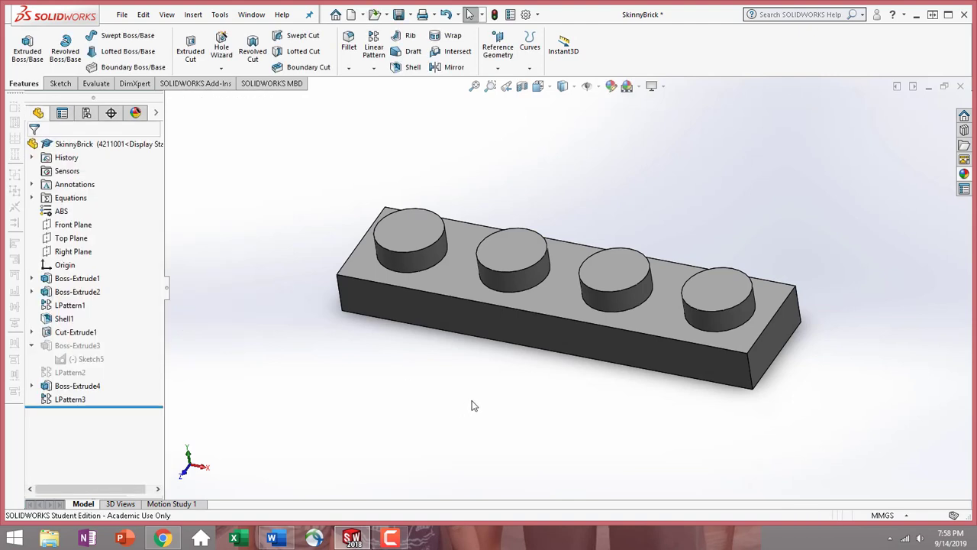
- Activate the Flat Brick configuration and return to its feature tree
{"action": "left_click", "coordinate": [86, 113]}
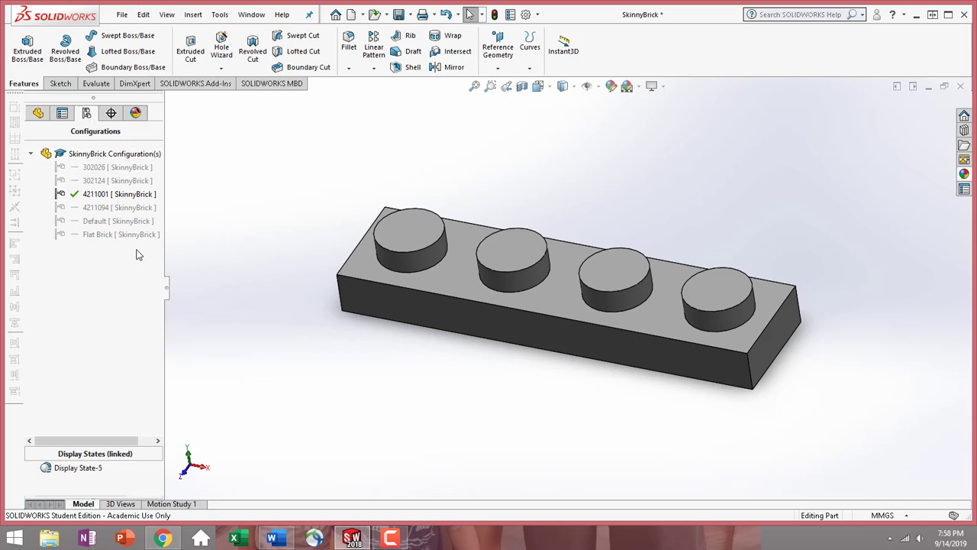
{"action": "double_click", "coordinate": [106, 234]}
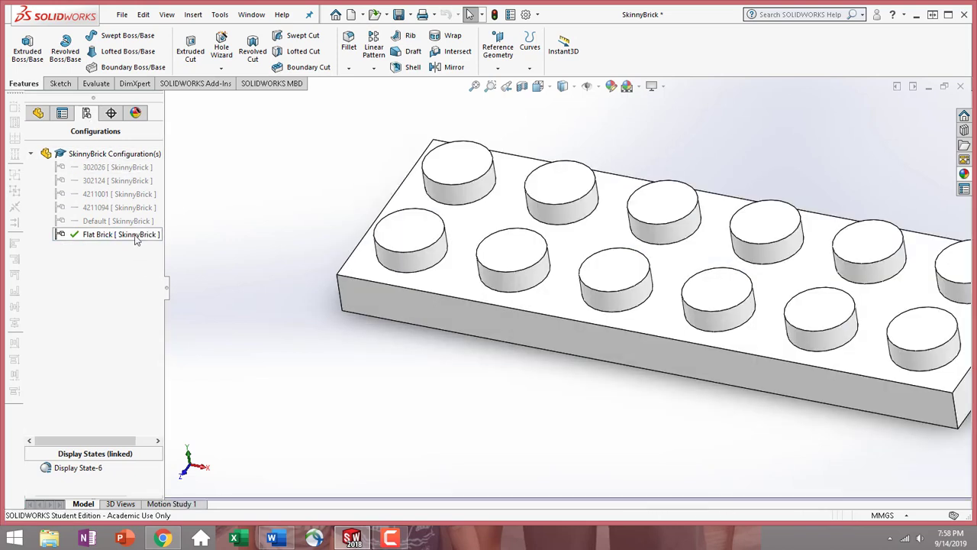
{"action": "left_click", "coordinate": [39, 113]}
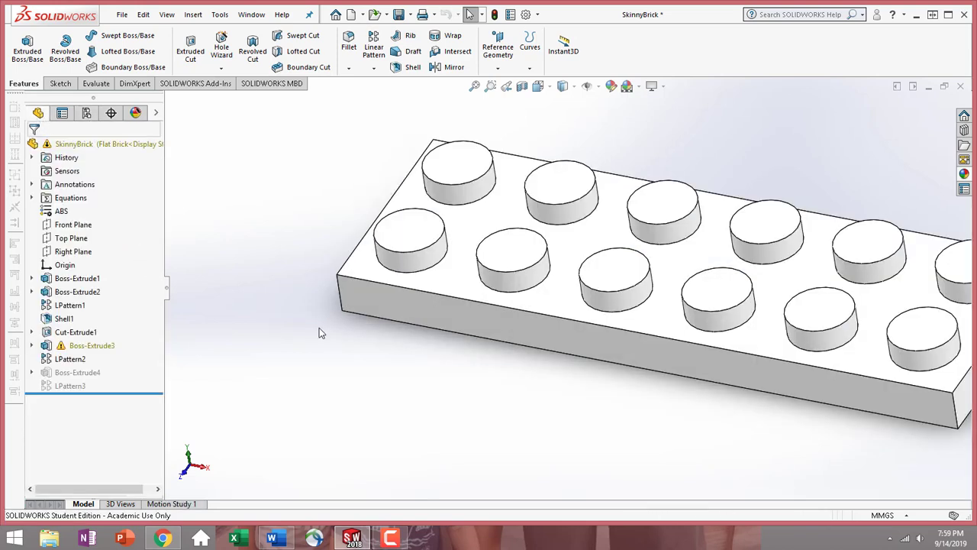
- Examine the Flat Brick's underside and the warning on Sketch5 under Boss-Extrude3
{"action": "scroll", "coordinate": [680, 375], "scroll_direction": "up", "scroll_amount": 3}
{"action": "middle_click_drag", "start_coordinate": [659, 379], "coordinate": [465, 404]}
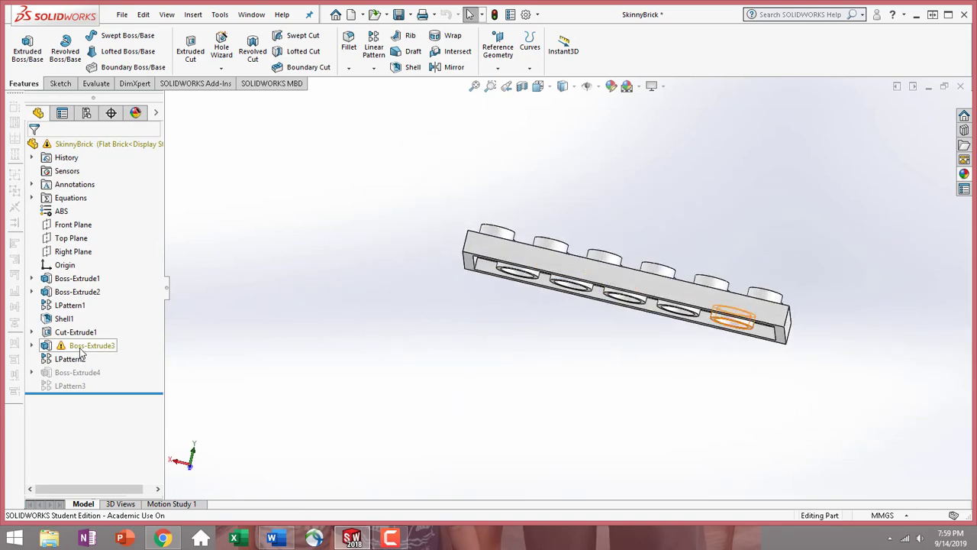
{"action": "left_click", "coordinate": [52, 346]}
{"action": "left_click", "coordinate": [33, 346]}
{"action": "left_click", "coordinate": [84, 360]}
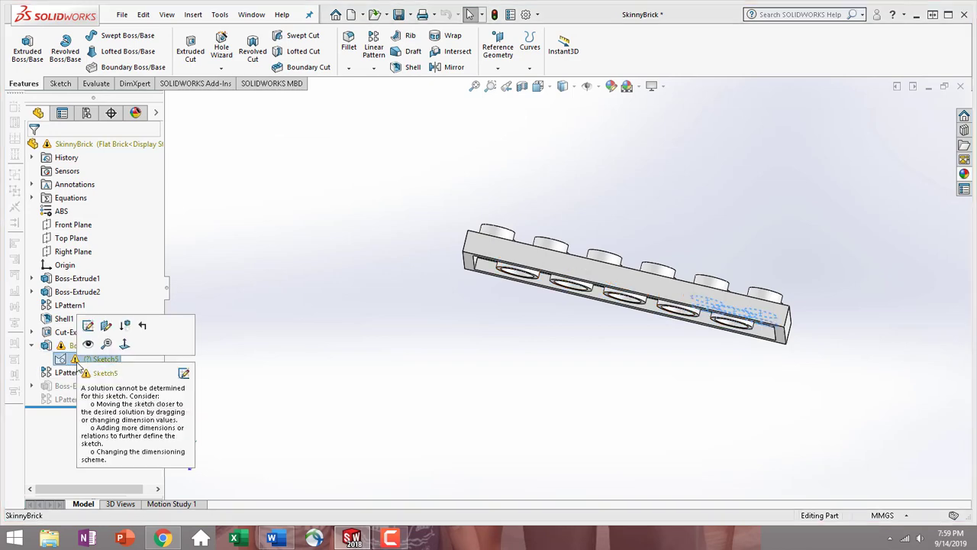
{"action": "left_click", "coordinate": [122, 327]}
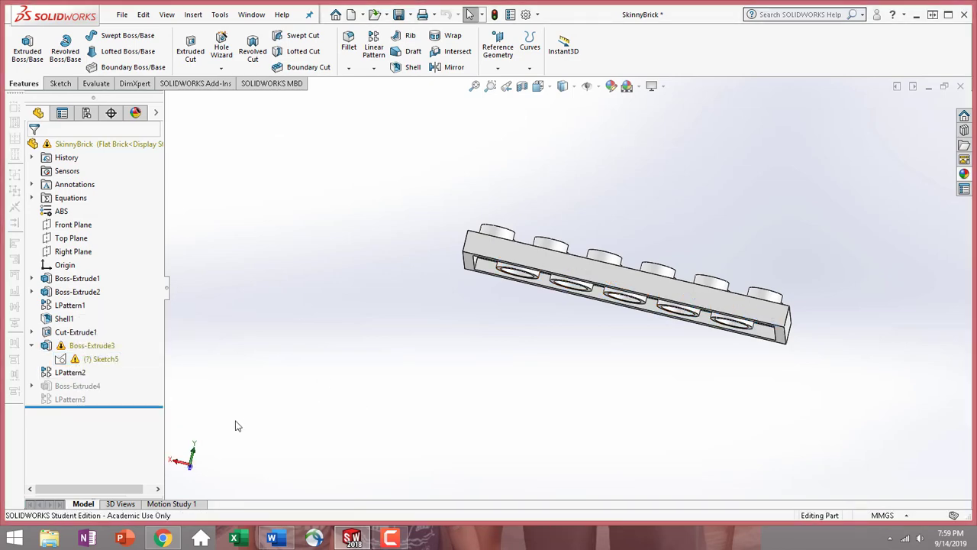
{"action": "middle_click_drag", "start_coordinate": [609, 348], "coordinate": [503, 286]}
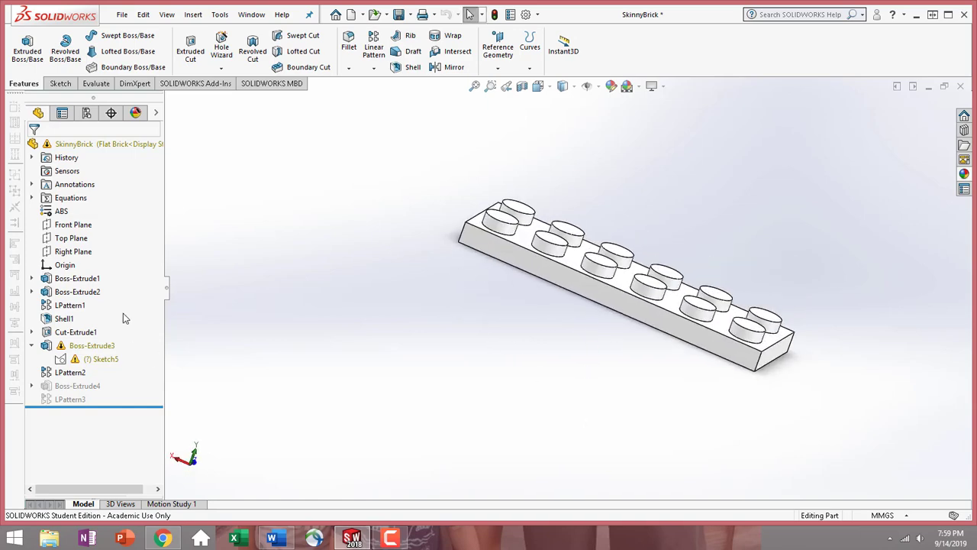
- In the equations, set Flat Brick's global variables Length to 2 and Width to 1, and rebuild
{"action": "right_click", "coordinate": [70, 200]}
{"action": "left_click", "coordinate": [95, 205]}
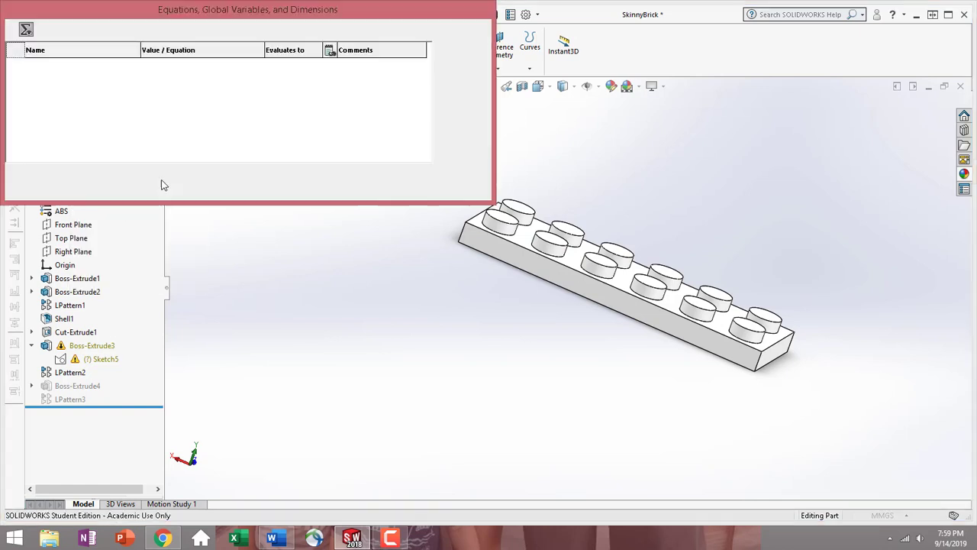
{"action": "key", "text": "BackSpace"}
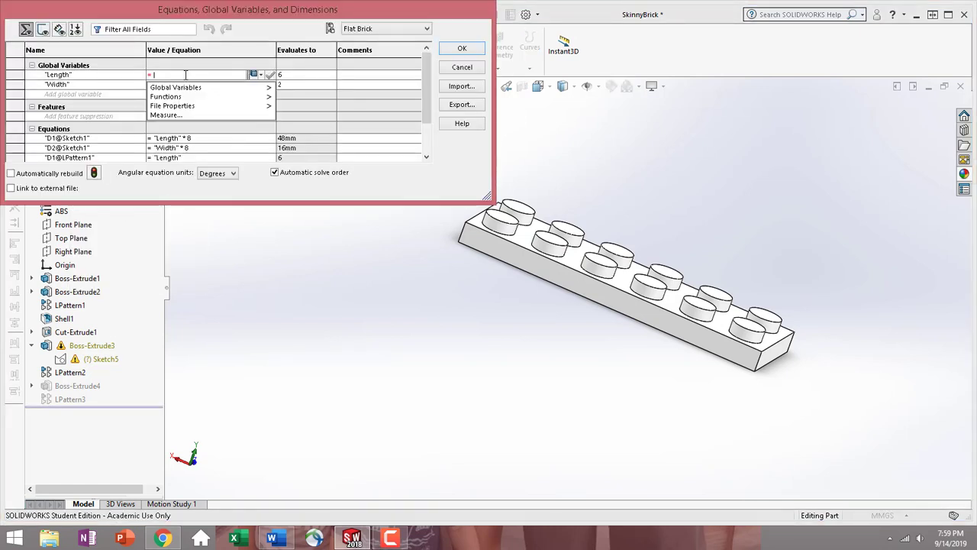
{"action": "type", "text": "2"}
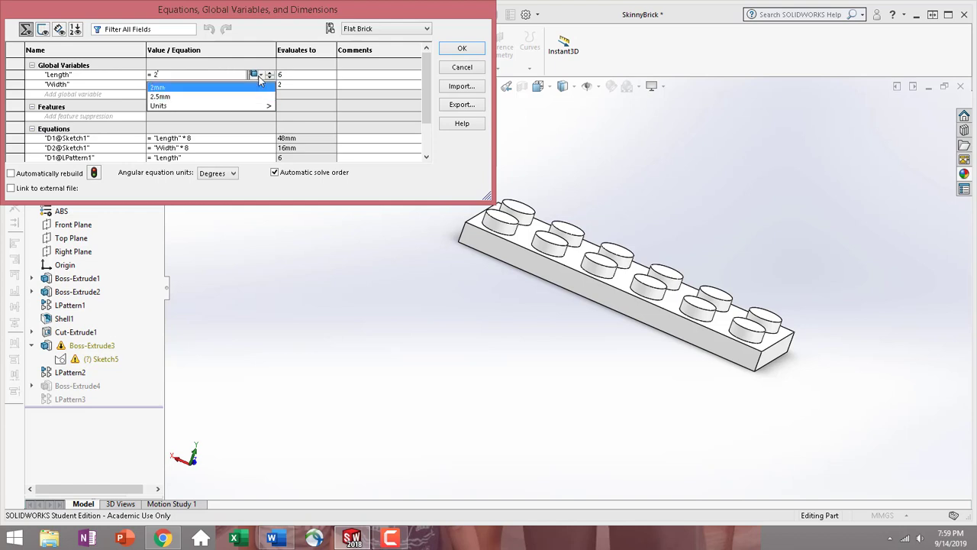
{"action": "left_click", "coordinate": [261, 74]}
{"action": "left_click", "coordinate": [279, 91]}
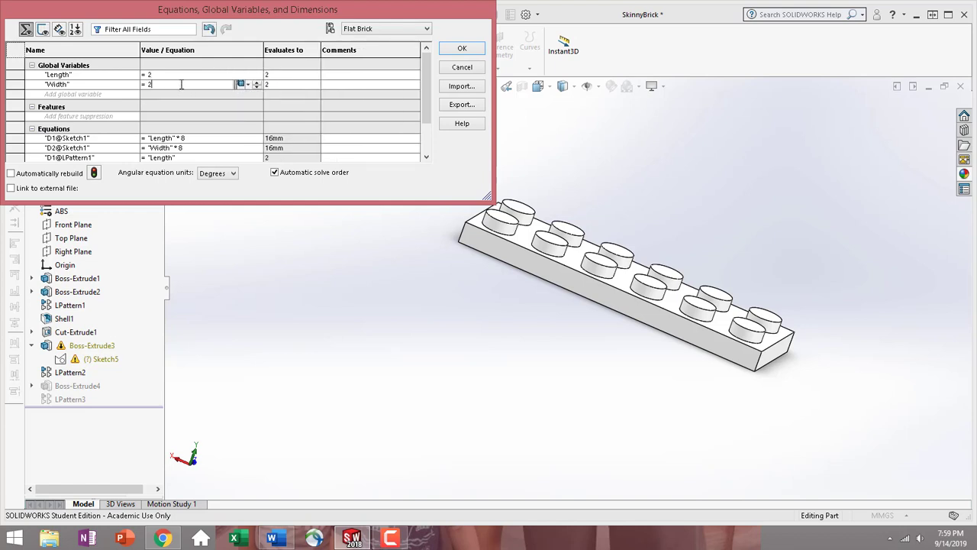
{"action": "left_click", "coordinate": [181, 84]}
{"action": "key", "text": "BackSpace"}
{"action": "type", "text": "1"}
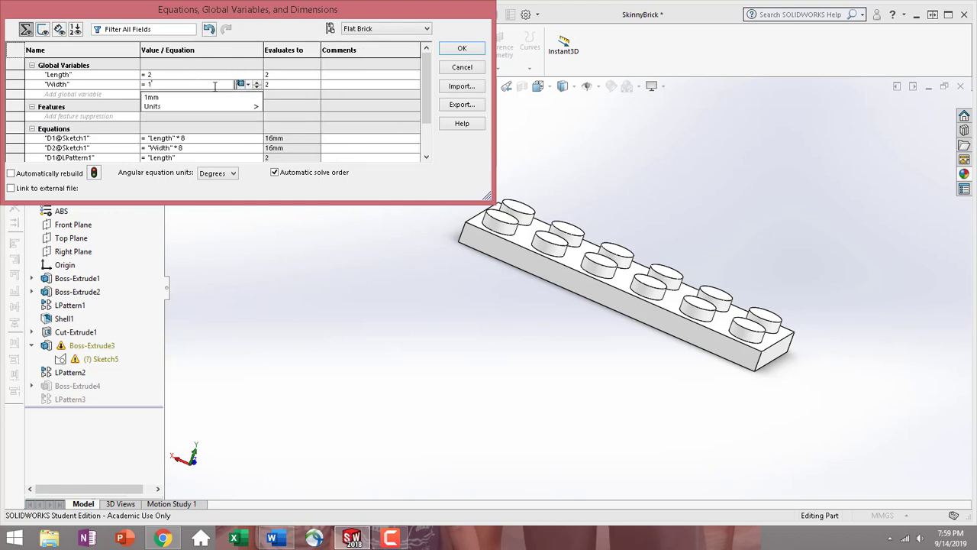
{"action": "left_click", "coordinate": [462, 49]}
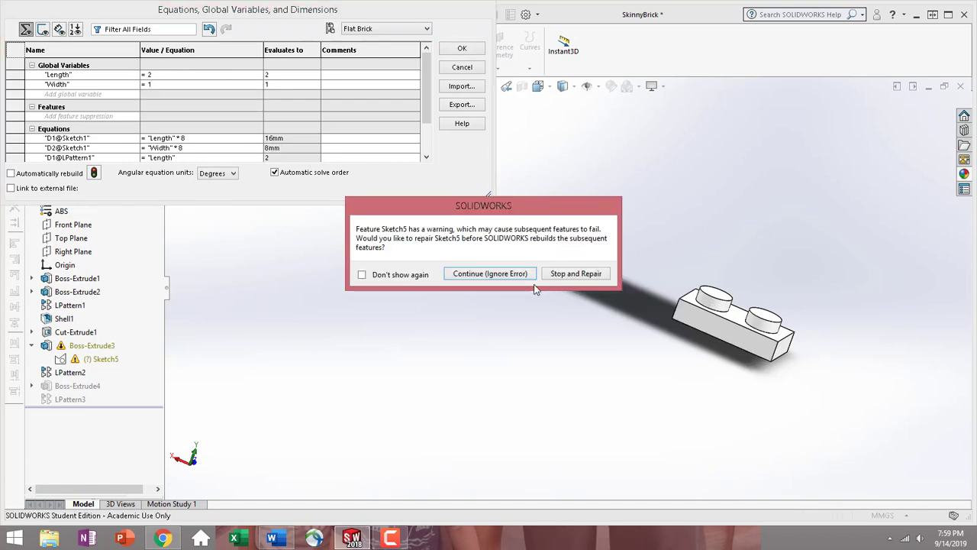
- Suppress LPattern2, Boss-Extrude3 and its Sketch5 in the Flat Brick configuration
{"action": "middle_click_drag", "start_coordinate": [685, 359], "coordinate": [718, 252]}
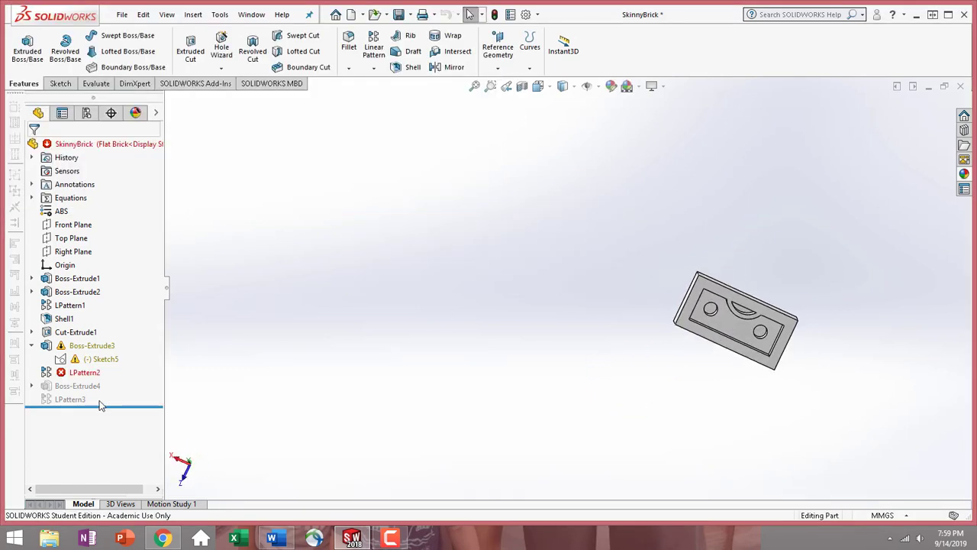
{"action": "left_click", "coordinate": [84, 373]}
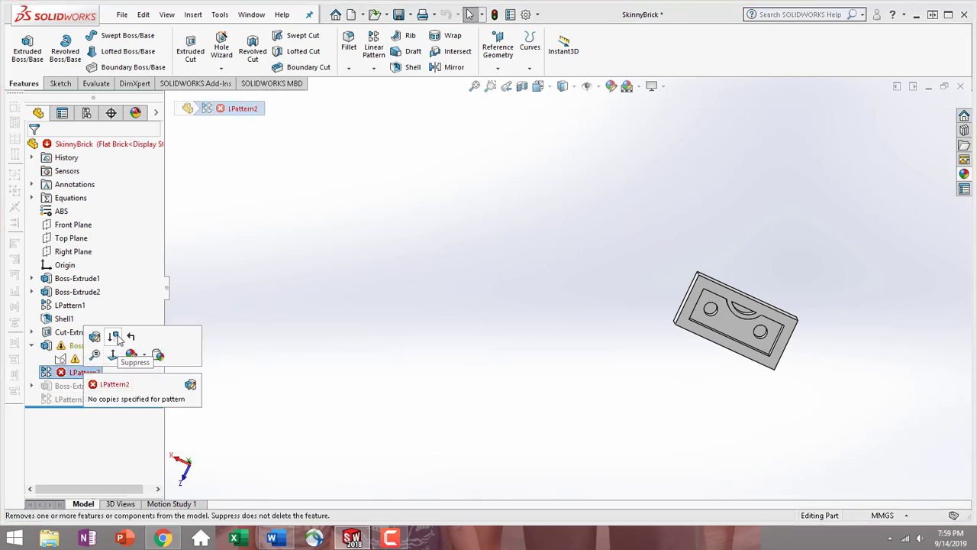
{"action": "left_click", "coordinate": [116, 353]}
{"action": "left_click", "coordinate": [92, 347]}
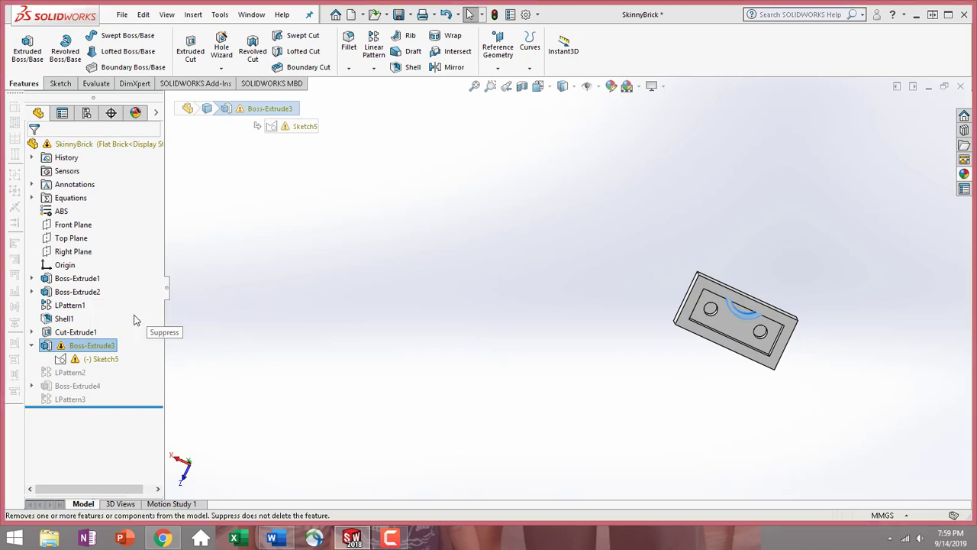
{"action": "left_click", "coordinate": [137, 319]}
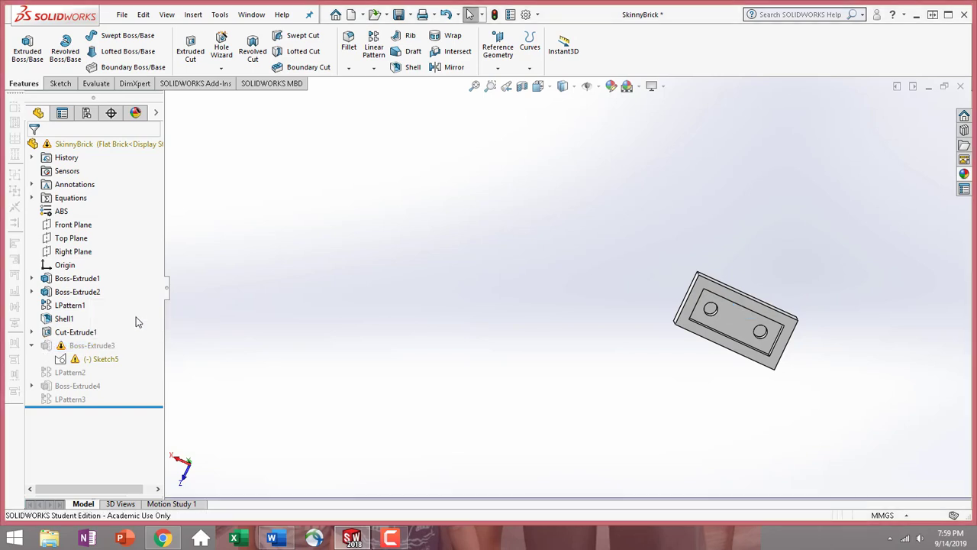
{"action": "left_click", "coordinate": [105, 361]}
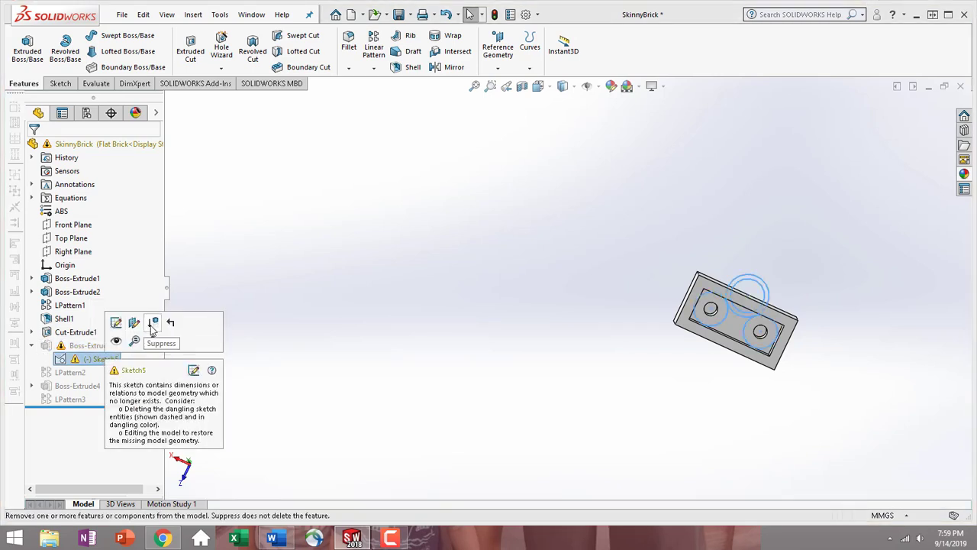
{"action": "left_click", "coordinate": [135, 322]}
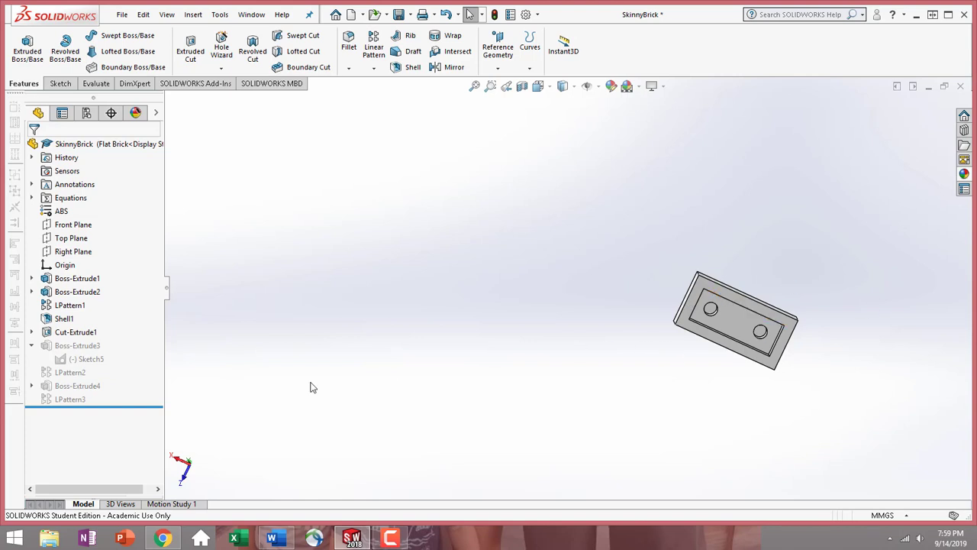
- Unsuppress Boss-Extrude4 to restore the small hollow post between the studs on the brick's underside
{"action": "left_click", "coordinate": [75, 390]}
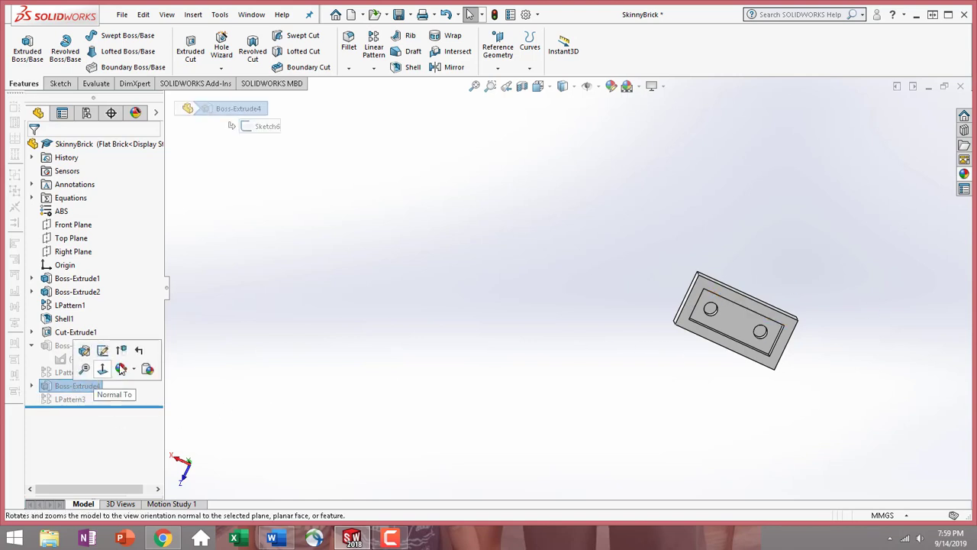
{"action": "left_click", "coordinate": [120, 351]}
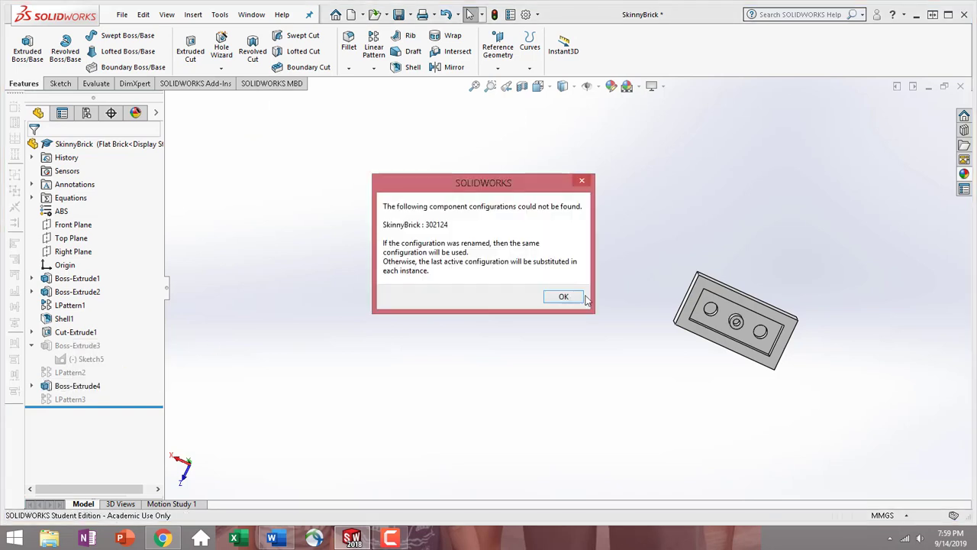
{"action": "left_click", "coordinate": [563, 296]}
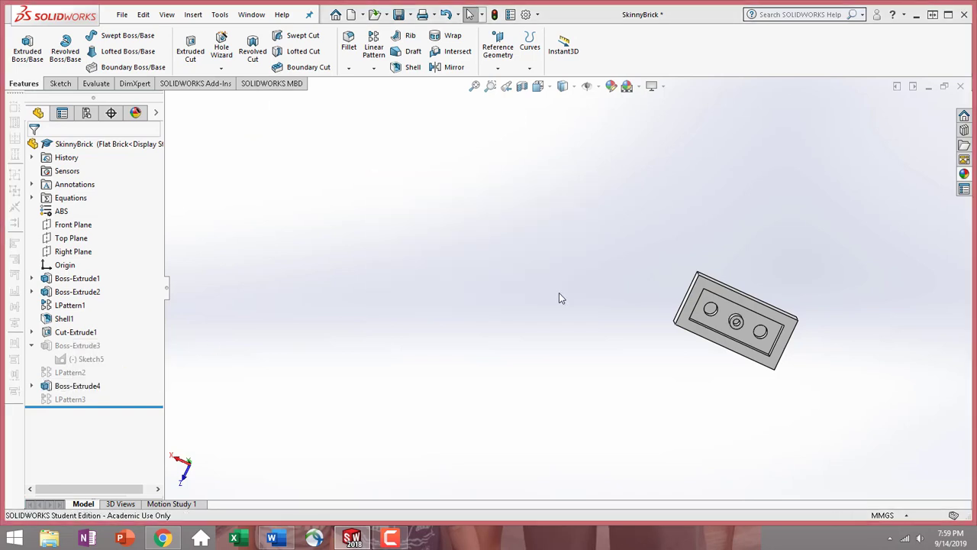
{"action": "middle_click_drag", "start_coordinate": [710, 349], "coordinate": [634, 329]}
{"action": "key", "text": "Escape"}
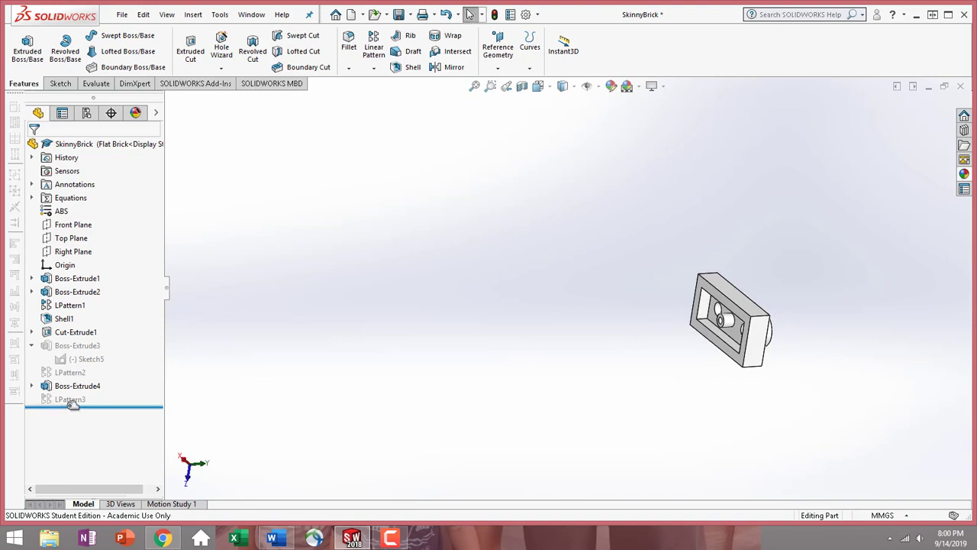
- Colour the whole SkinnyBrick part grey from the standard swatches in the Flat Brick configuration
{"action": "middle_click_drag", "start_coordinate": [794, 319], "coordinate": [611, 322]}
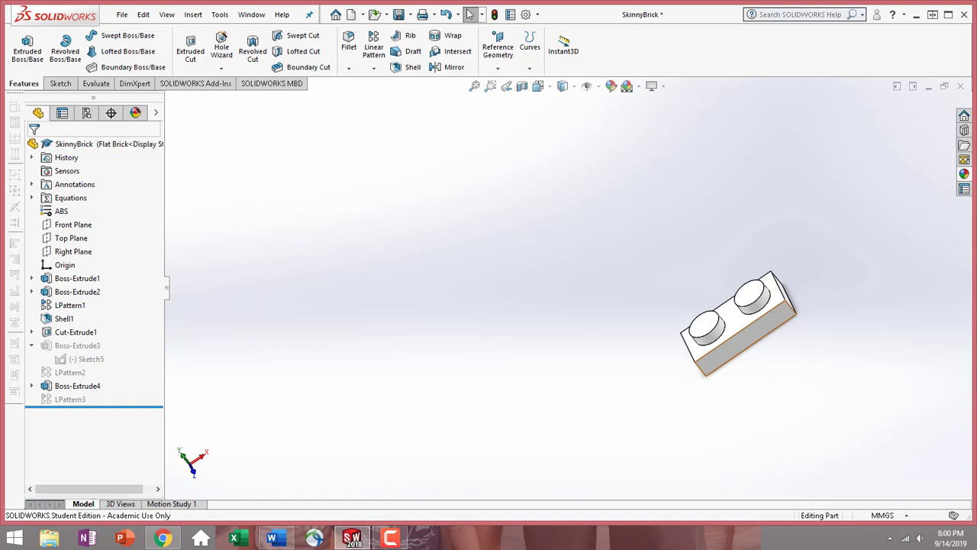
{"action": "left_click", "coordinate": [741, 338]}
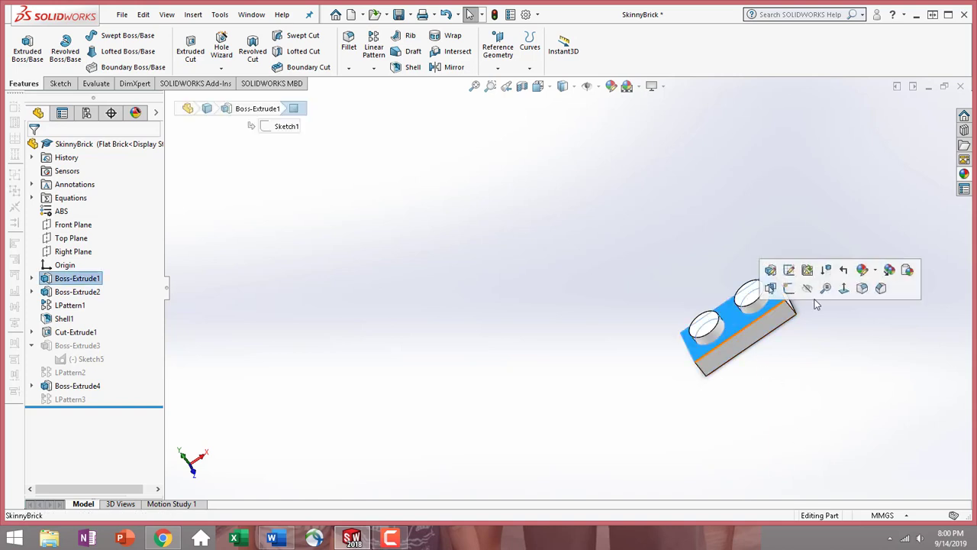
{"action": "left_click", "coordinate": [868, 276]}
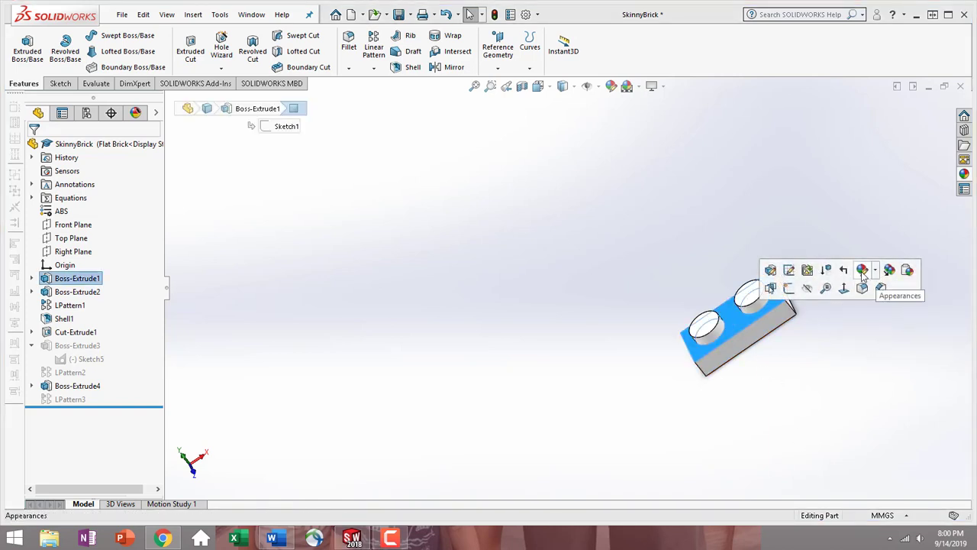
{"action": "left_click", "coordinate": [867, 277]}
{"action": "left_click", "coordinate": [889, 339]}
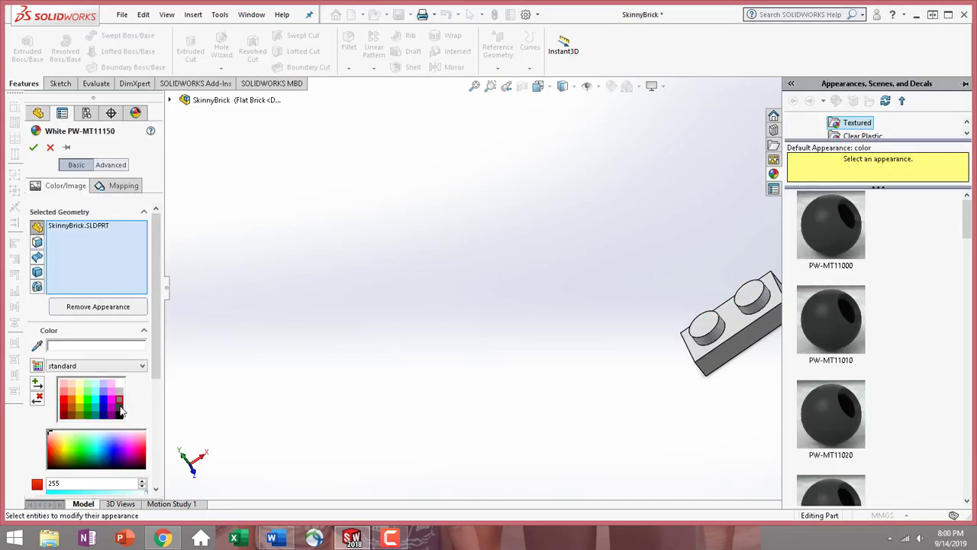
{"action": "left_click", "coordinate": [120, 404]}
{"action": "left_click", "coordinate": [33, 147]}
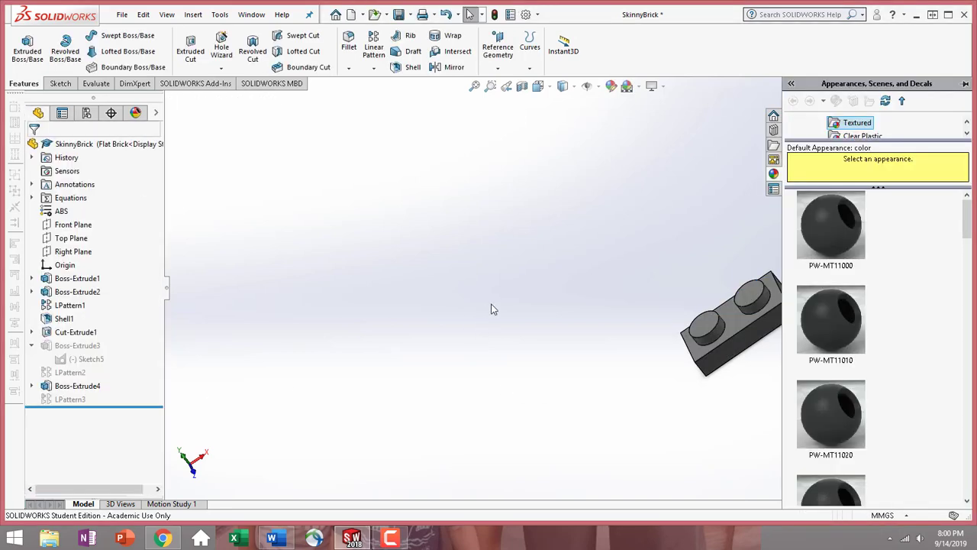
- Save the SkinnyBrick part
{"action": "scroll", "coordinate": [635, 351], "scroll_direction": "up", "scroll_amount": 2}
{"action": "middle_click_drag", "start_coordinate": [721, 355], "coordinate": [640, 333]}
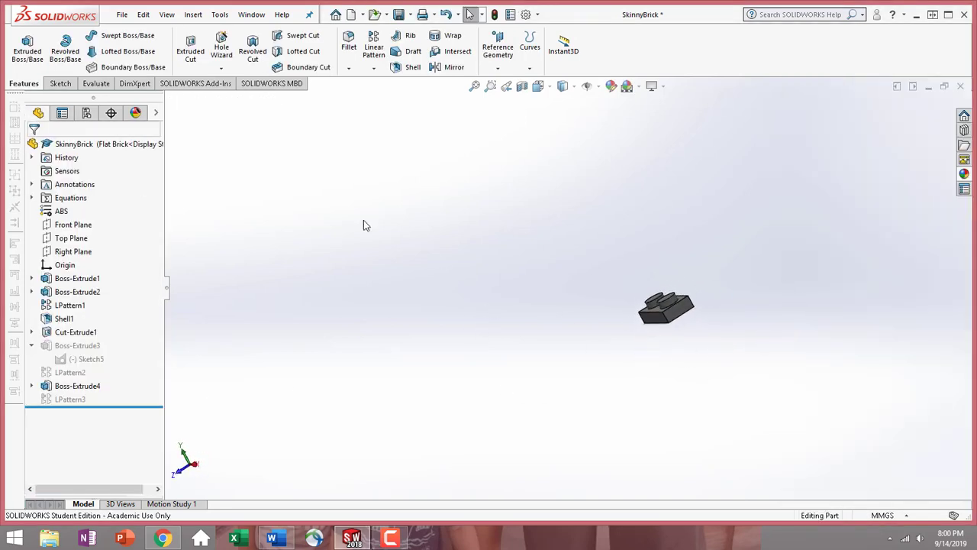
{"action": "left_click", "coordinate": [122, 14]}
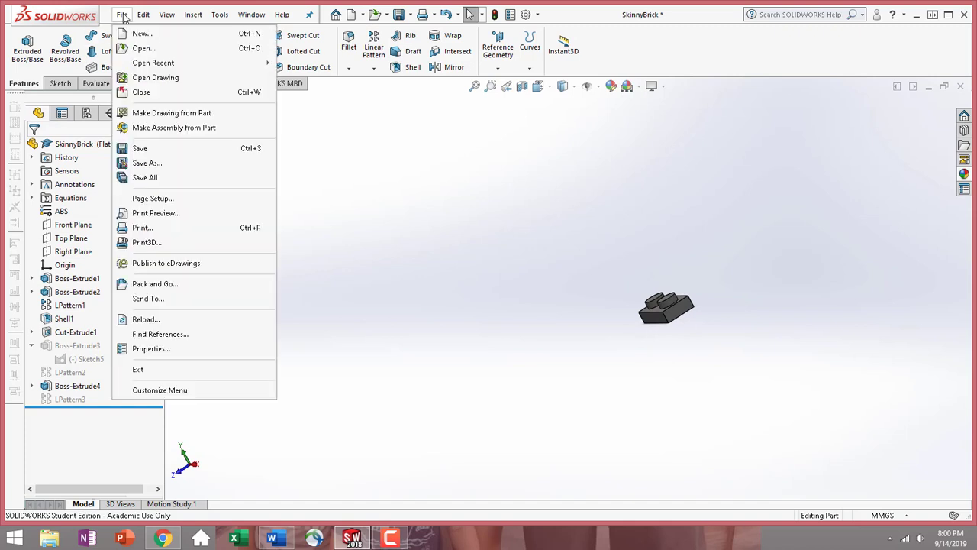
{"action": "left_click", "coordinate": [161, 149]}
- Show the list of SkinnyBrick configurations and set the model to the isometric view
{"action": "left_click", "coordinate": [94, 113]}
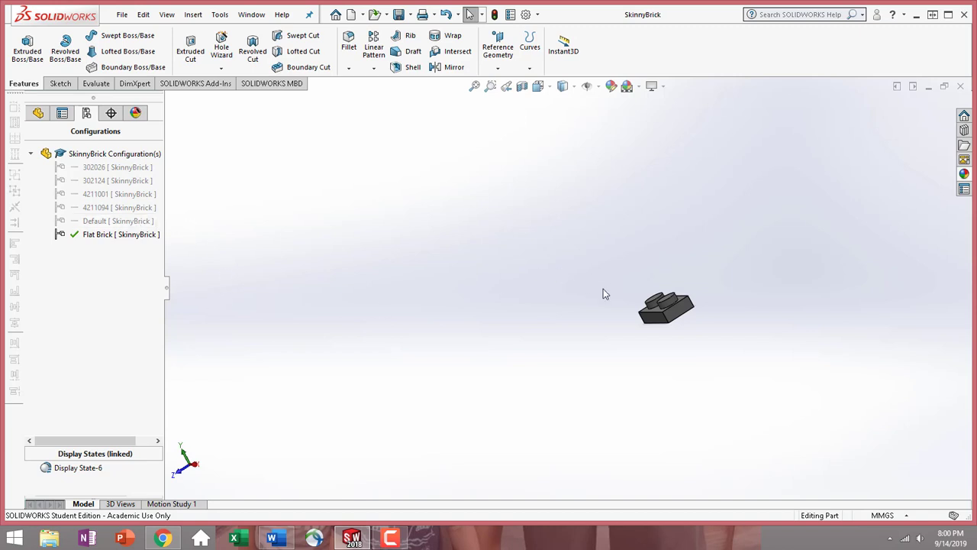
{"action": "middle_click_drag", "start_coordinate": [676, 357], "coordinate": [355, 361]}
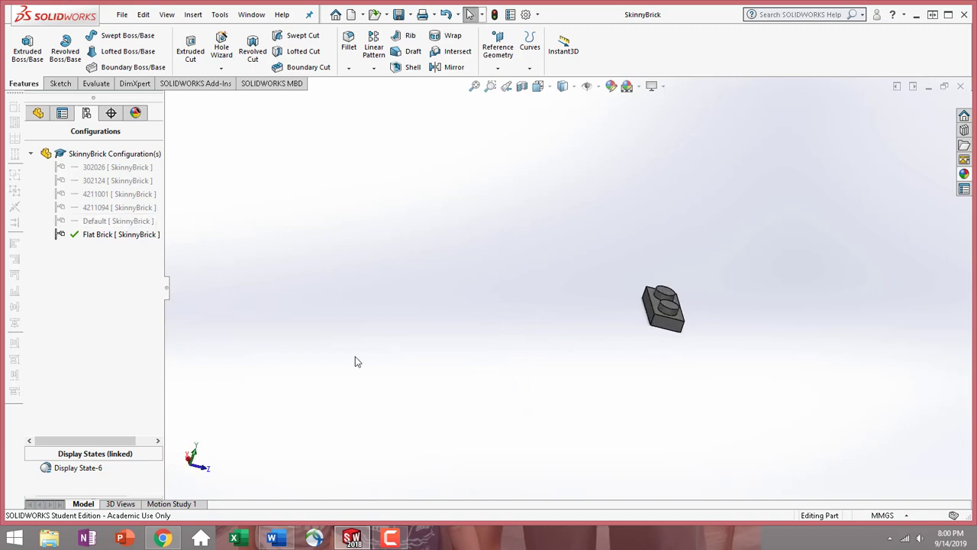
{"action": "left_click", "coordinate": [549, 87]}
{"action": "left_click", "coordinate": [620, 120]}
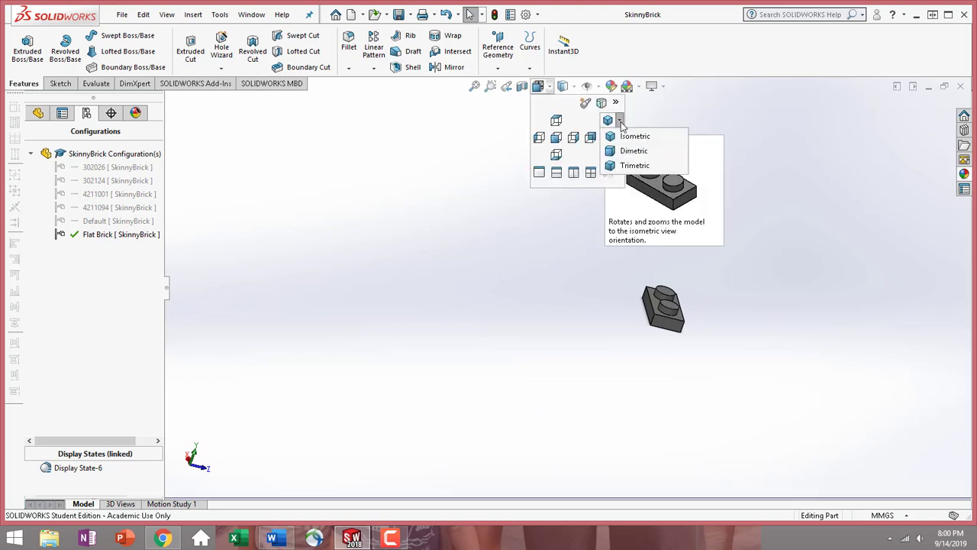
{"action": "left_click", "coordinate": [629, 137]}
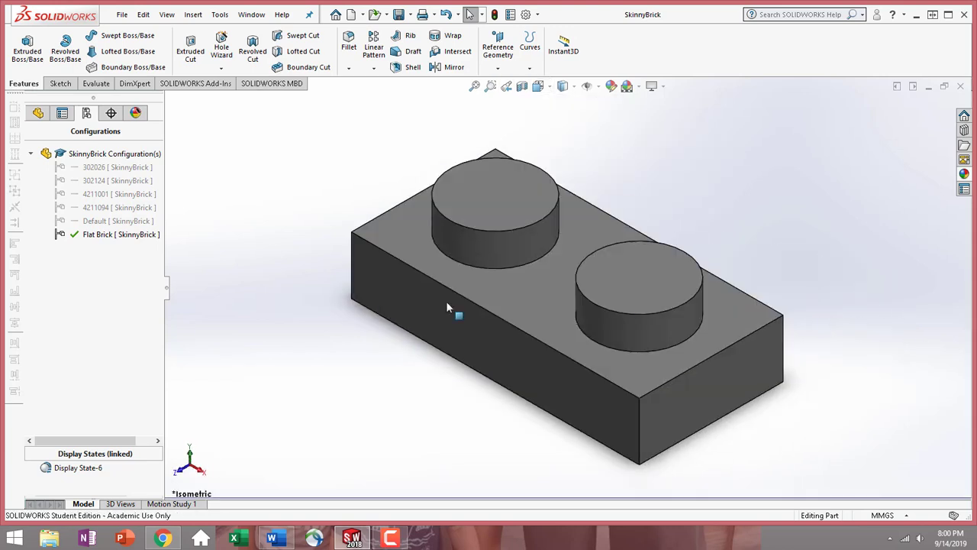
- Review configurations 302026, 302124, 4211094 and 4211001 in turn, rebuilding 302124, and return to Flat Brick's feature tree
{"action": "double_click", "coordinate": [114, 167]}
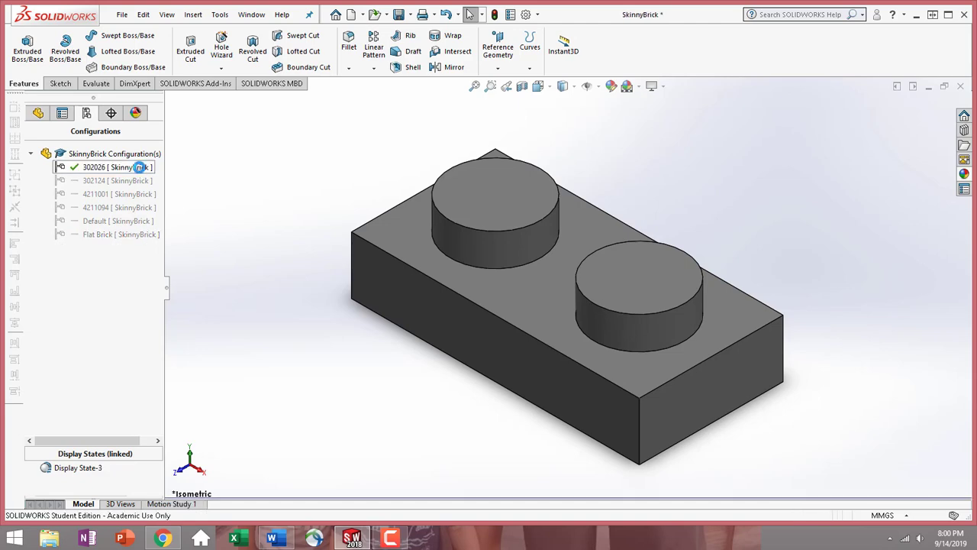
{"action": "key", "text": "f"}
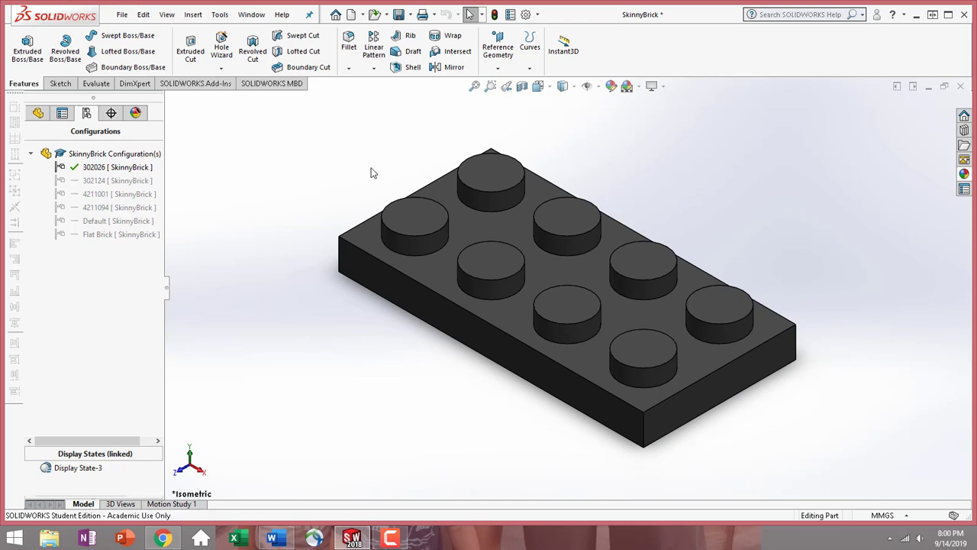
{"action": "double_click", "coordinate": [119, 182]}
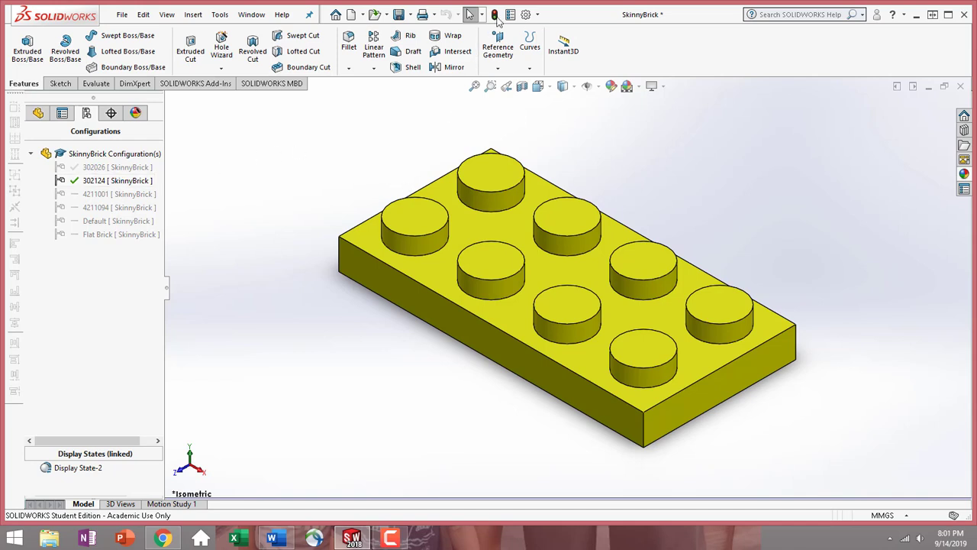
{"action": "left_click", "coordinate": [494, 15]}
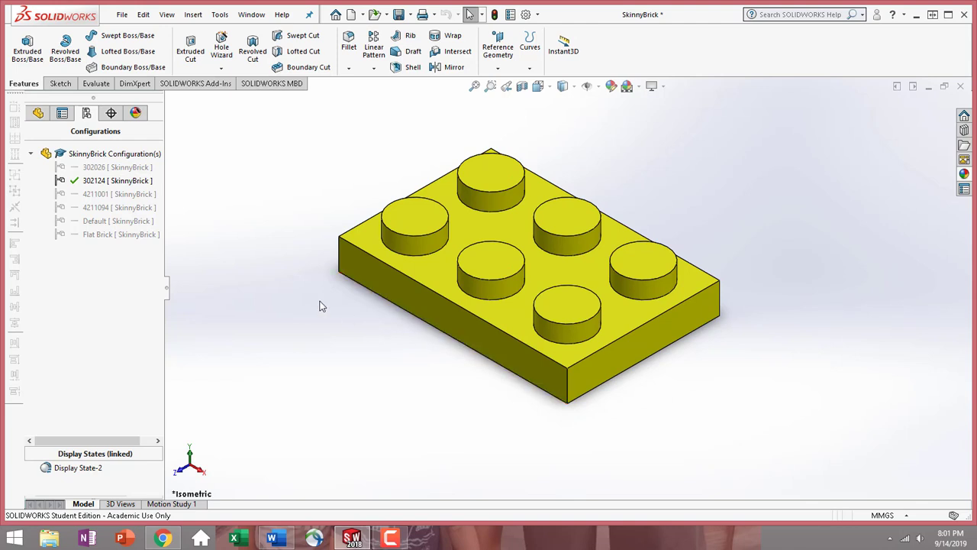
{"action": "double_click", "coordinate": [140, 213]}
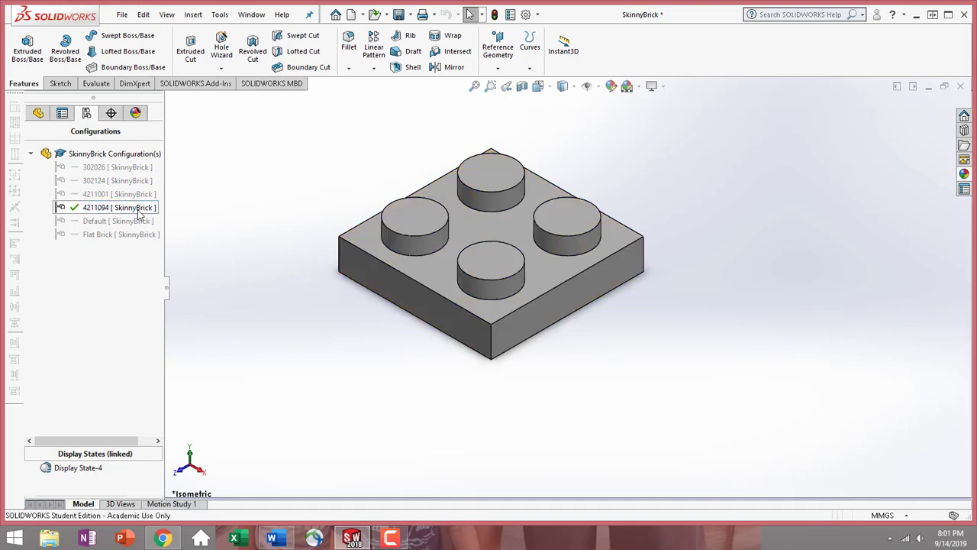
{"action": "double_click", "coordinate": [126, 194]}
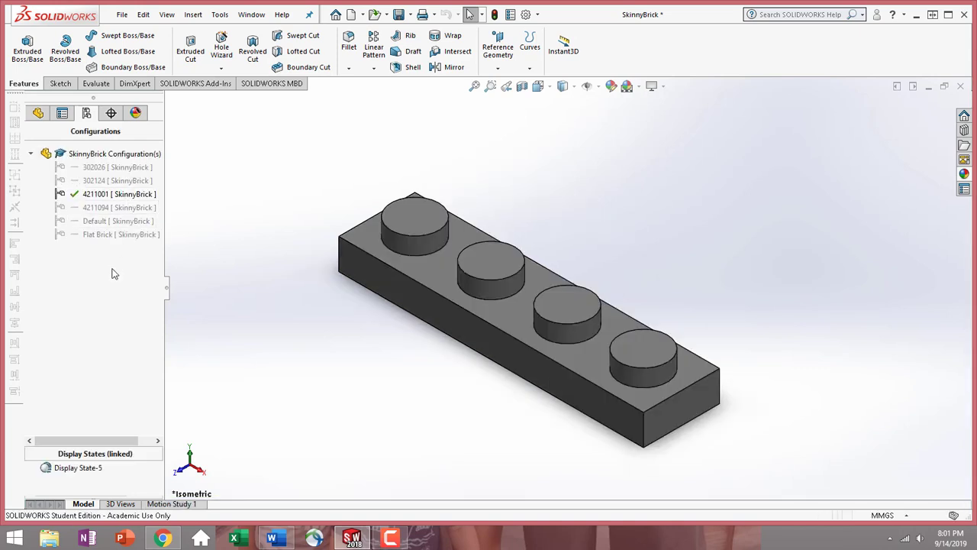
{"action": "double_click", "coordinate": [103, 235]}
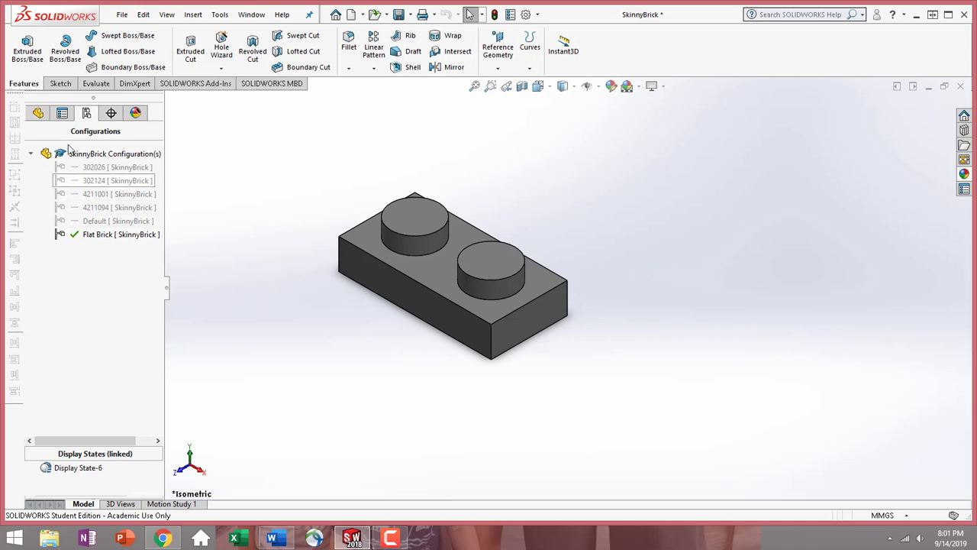
{"action": "left_click", "coordinate": [40, 114]}
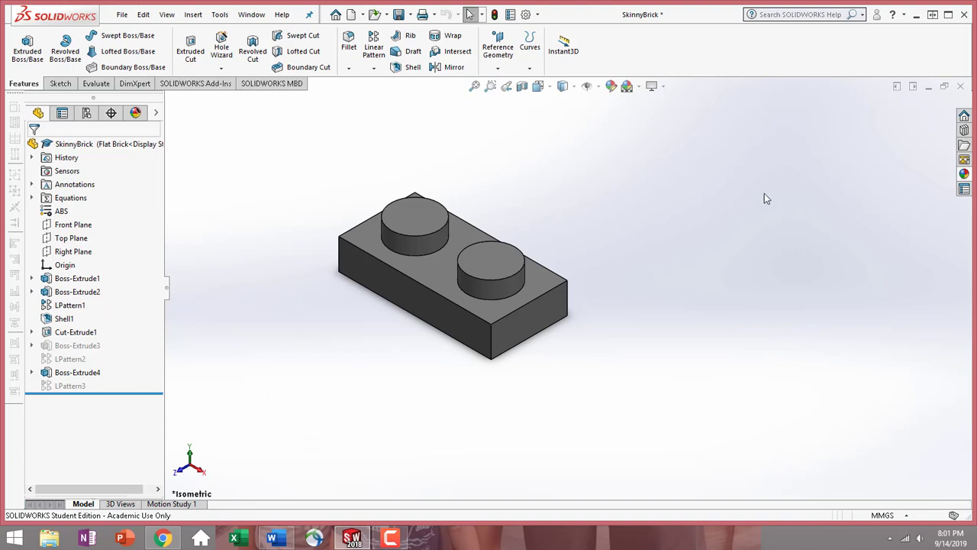
- Activate configuration 302124 and view its brick, and switch to the Default configuration and rebuild it
{"action": "middle_click_drag", "start_coordinate": [437, 379], "coordinate": [458, 328]}
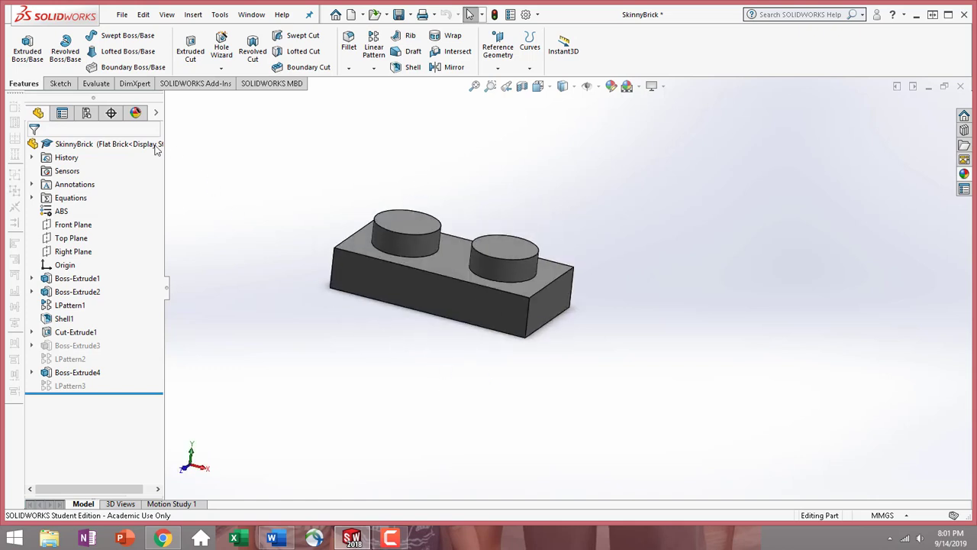
{"action": "left_click", "coordinate": [86, 113]}
{"action": "double_click", "coordinate": [114, 180]}
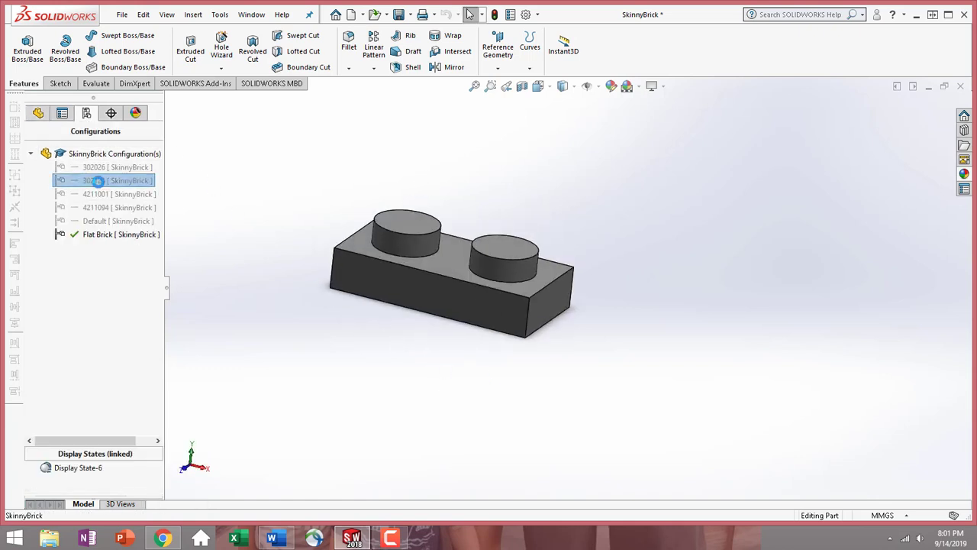
{"action": "middle_click_drag", "start_coordinate": [412, 386], "coordinate": [358, 359]}
{"action": "double_click", "coordinate": [134, 221]}
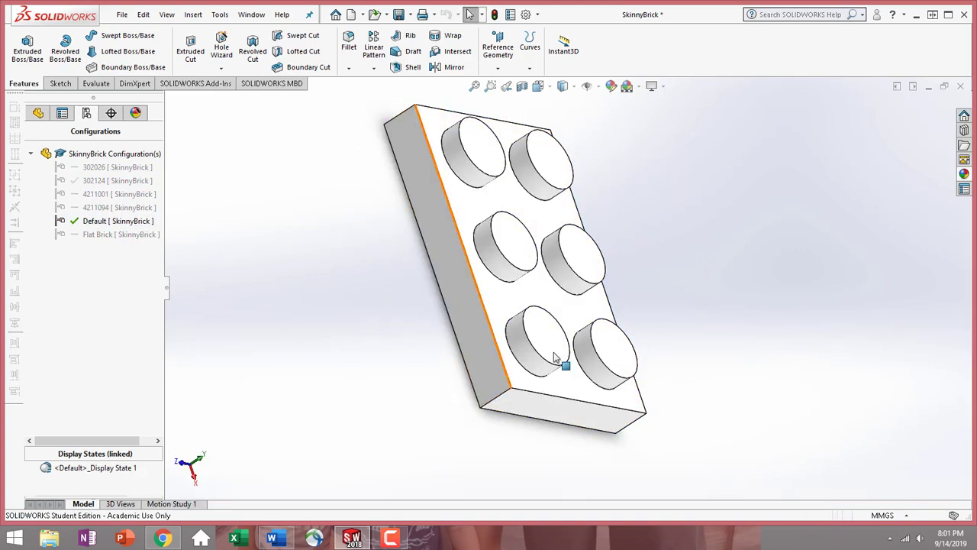
{"action": "left_click", "coordinate": [493, 16]}
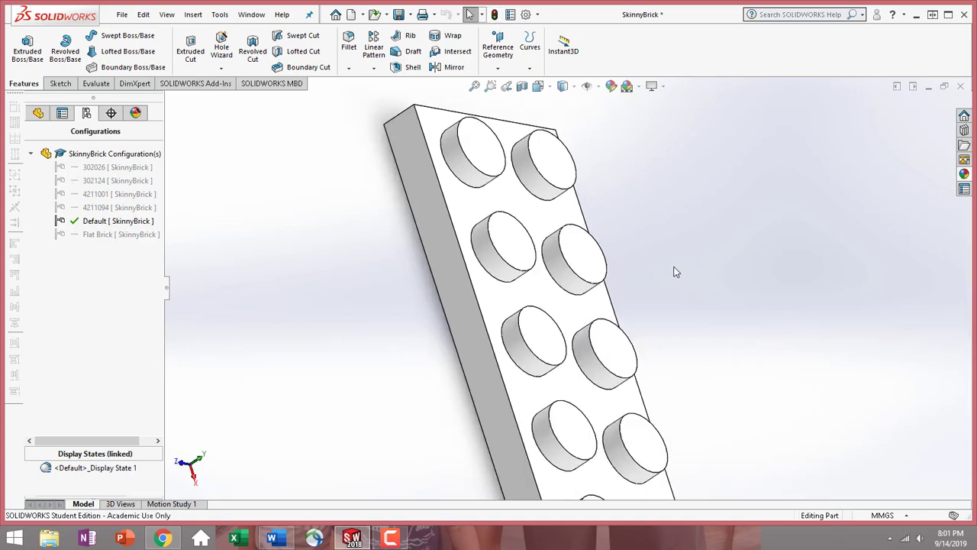
- Inspect the Default brick's underside, studs and feature tree, and reactivate the Flat Brick configuration
{"action": "middle_click_drag", "start_coordinate": [640, 258], "coordinate": [580, 306]}
{"action": "left_click", "coordinate": [39, 113]}
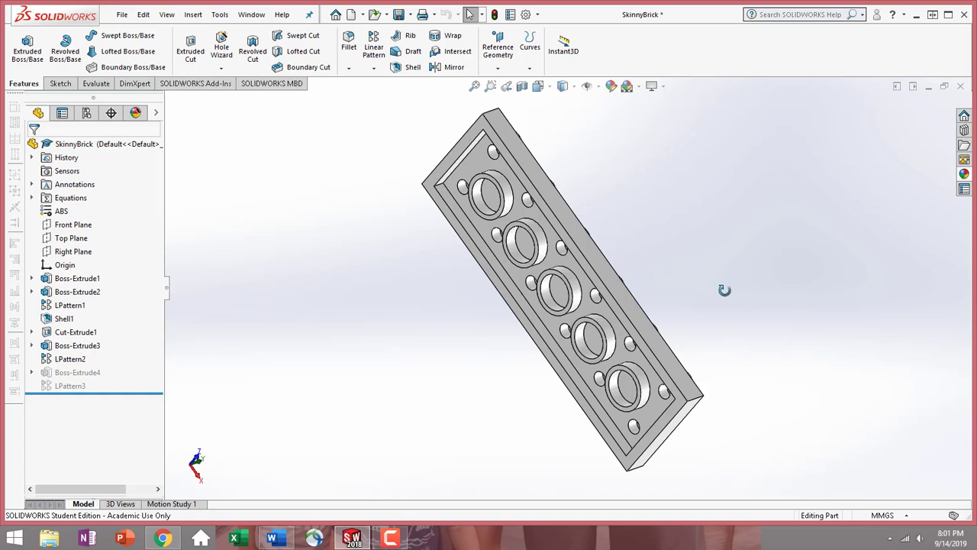
{"action": "middle_click_drag", "start_coordinate": [724, 290], "coordinate": [621, 248]}
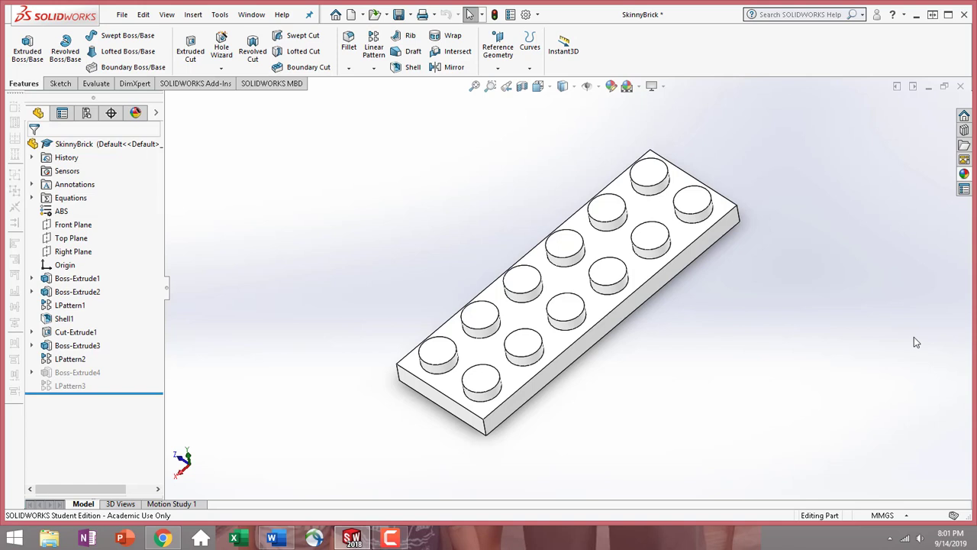
{"action": "left_click", "coordinate": [87, 112]}
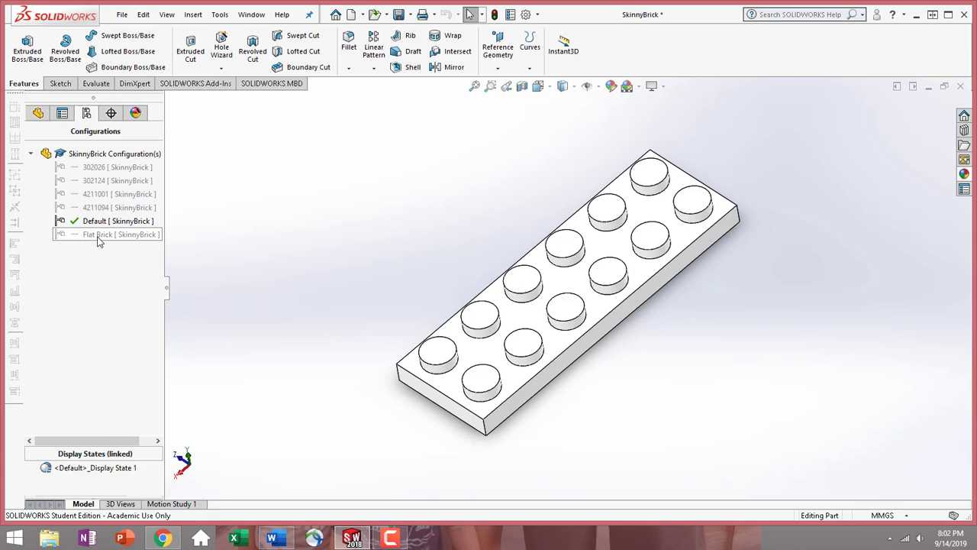
{"action": "double_click", "coordinate": [98, 236]}
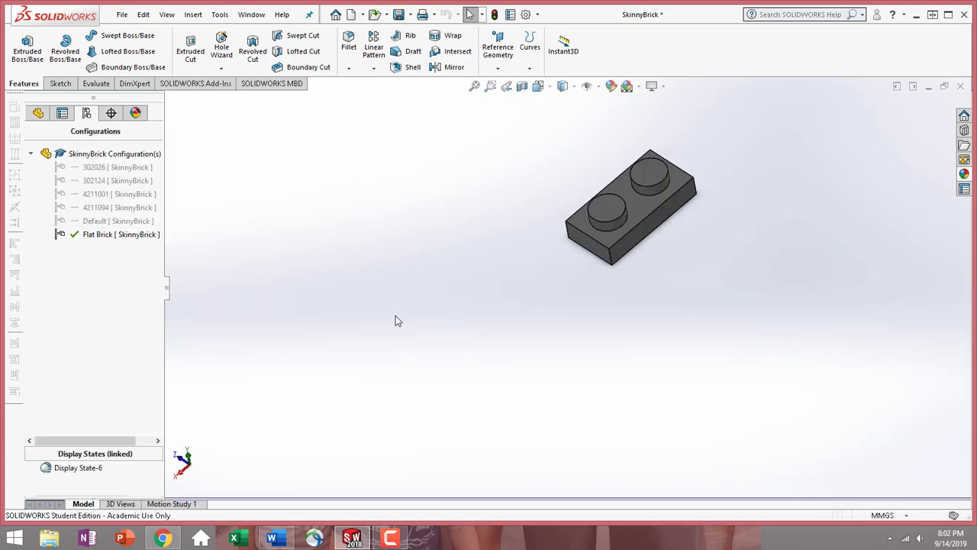